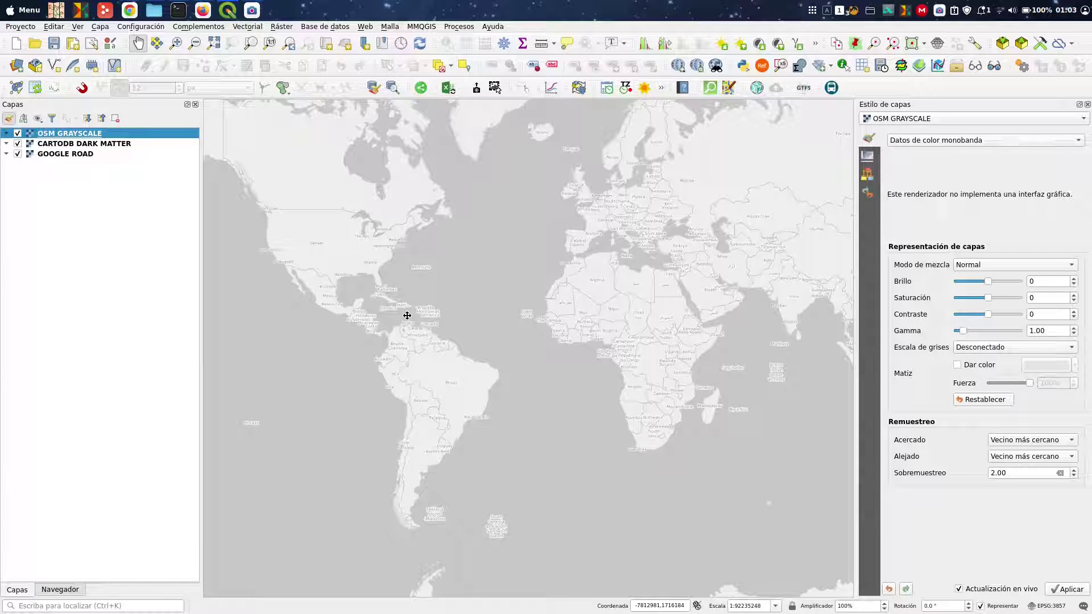
- Search all plugins in the plugin manager for "GTFS"
click(213, 29)
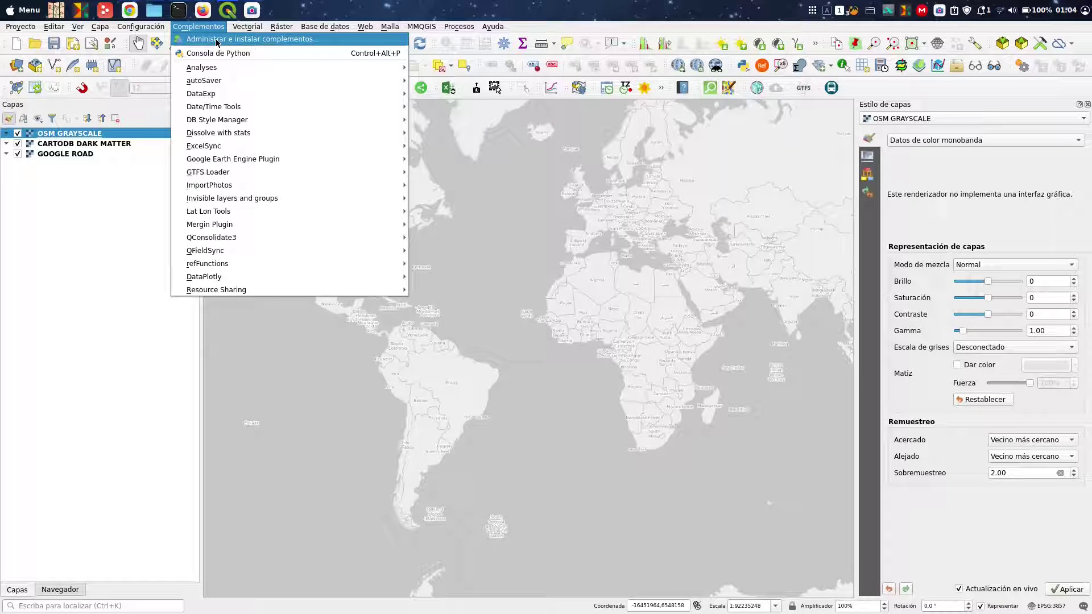
click(217, 40)
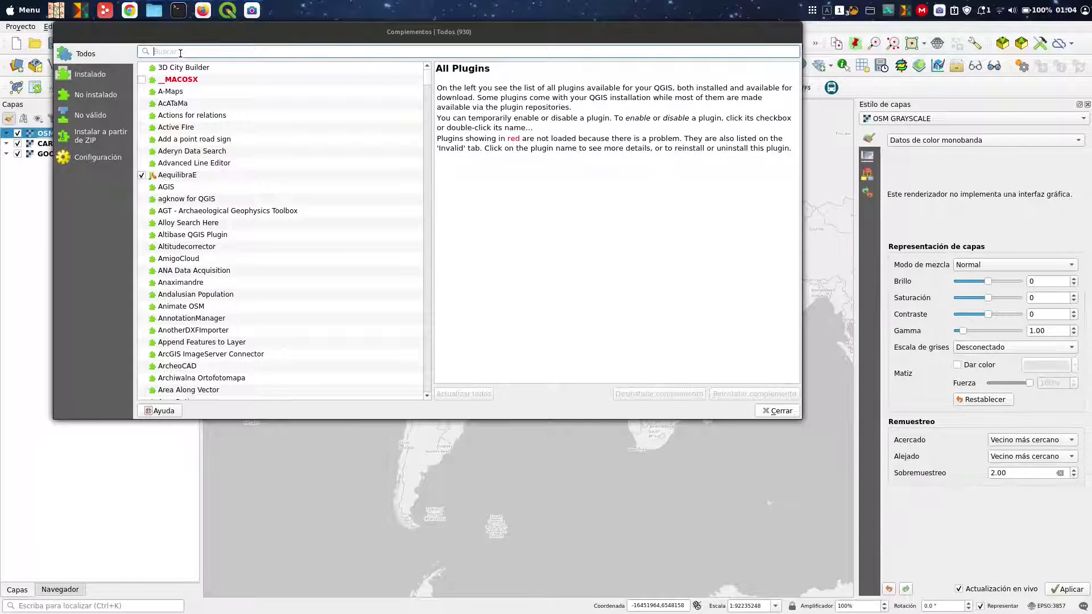
key(Caps_Lock)
text(GTG)
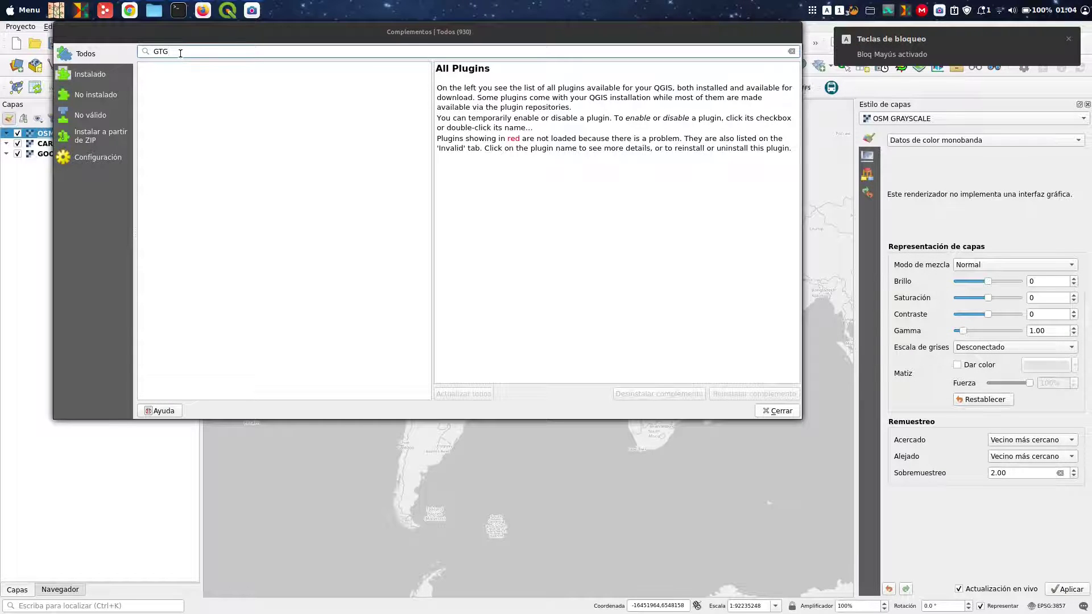
key(BackSpace)
text(FS)
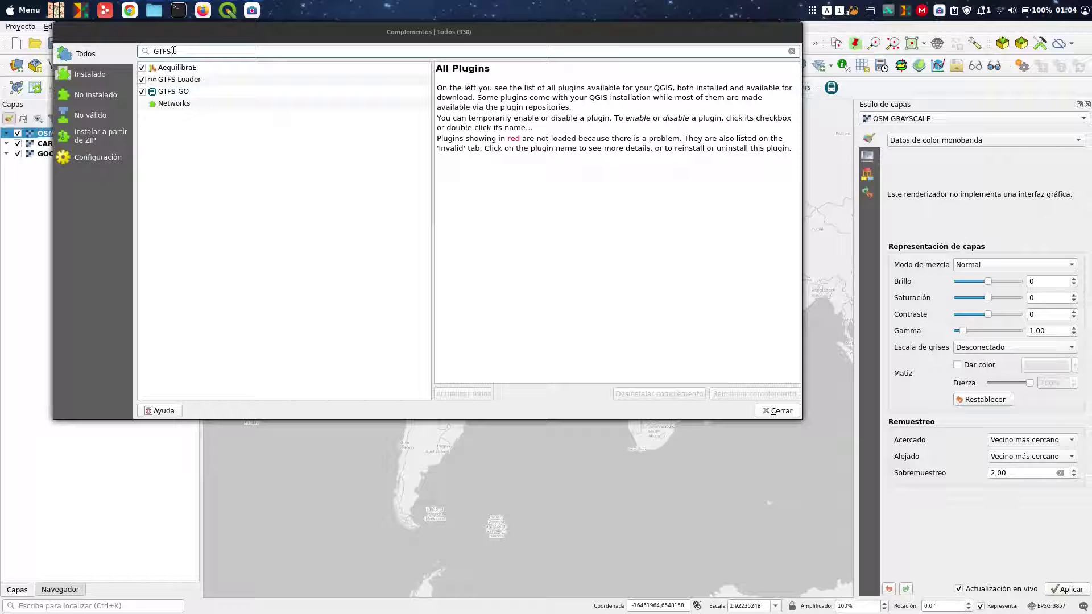
- Review the descriptions of the GTFS Loader and GTFS-GO plugins, and close the plugin manager
click(205, 80)
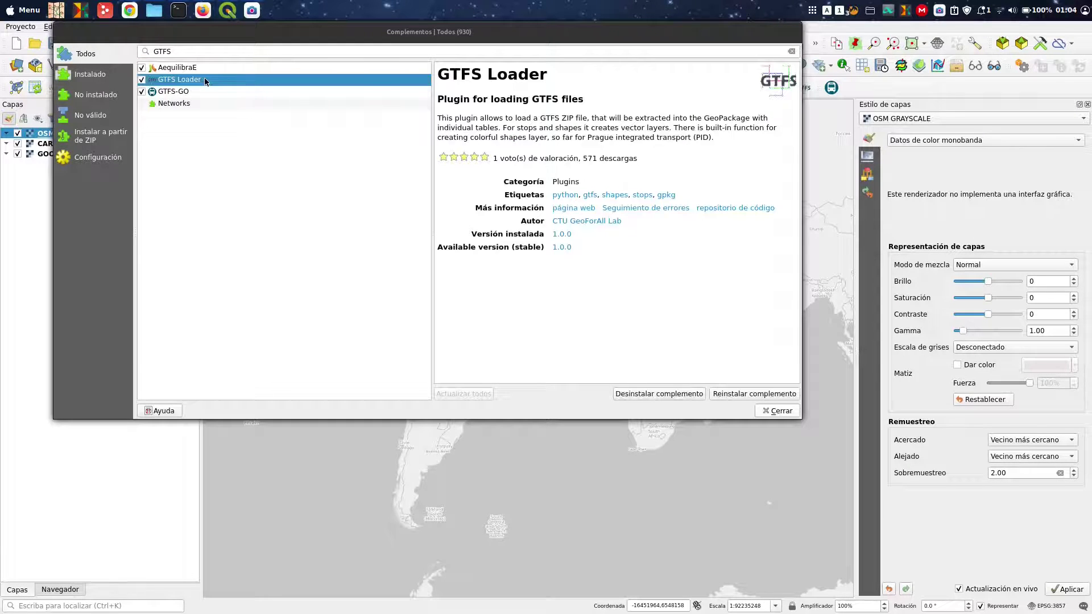
click(191, 90)
click(190, 82)
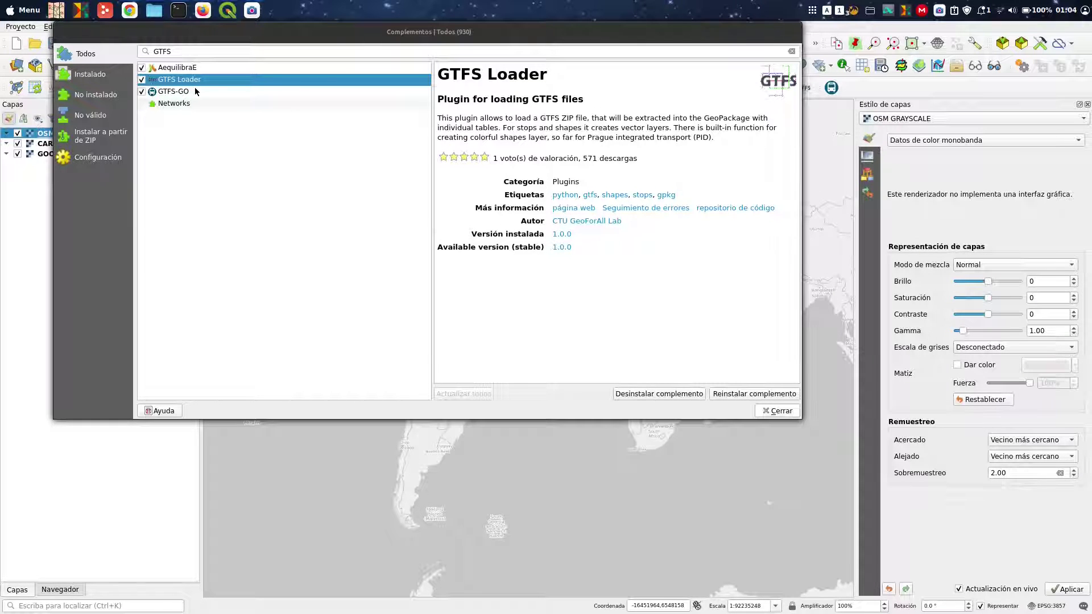
click(196, 92)
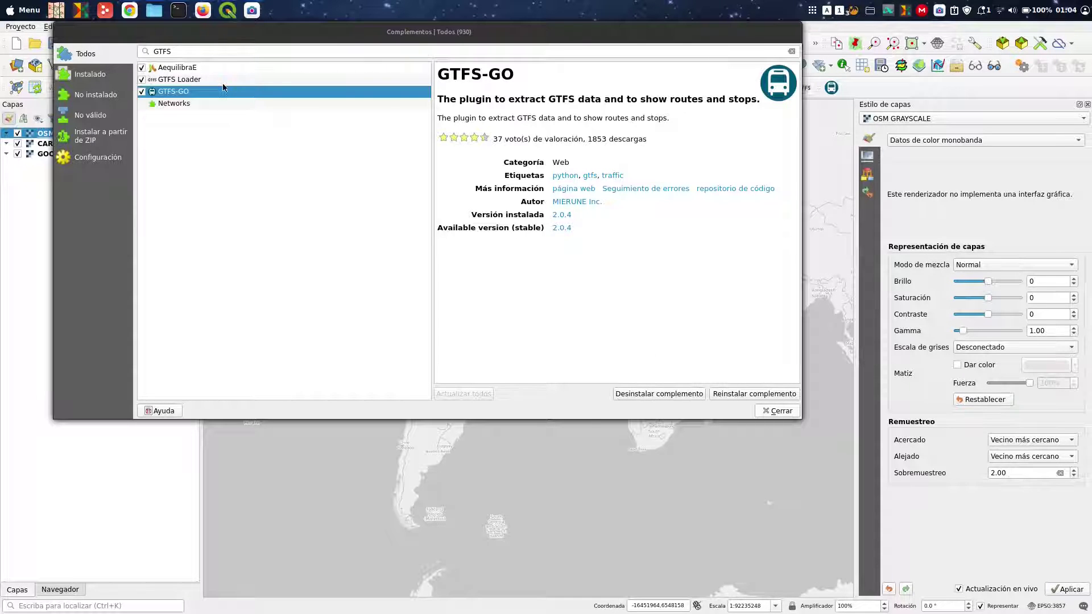
click(779, 411)
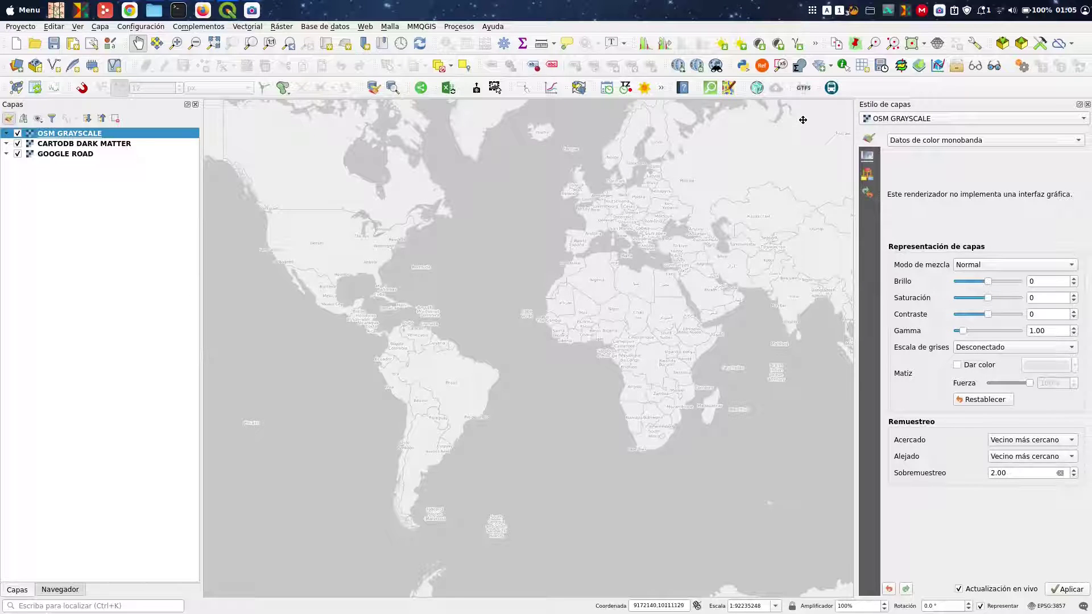
- Load gtfs_sao_paulo.zip from the gtfs/datos folder into the project with the GTFS Loader plugin
click(803, 87)
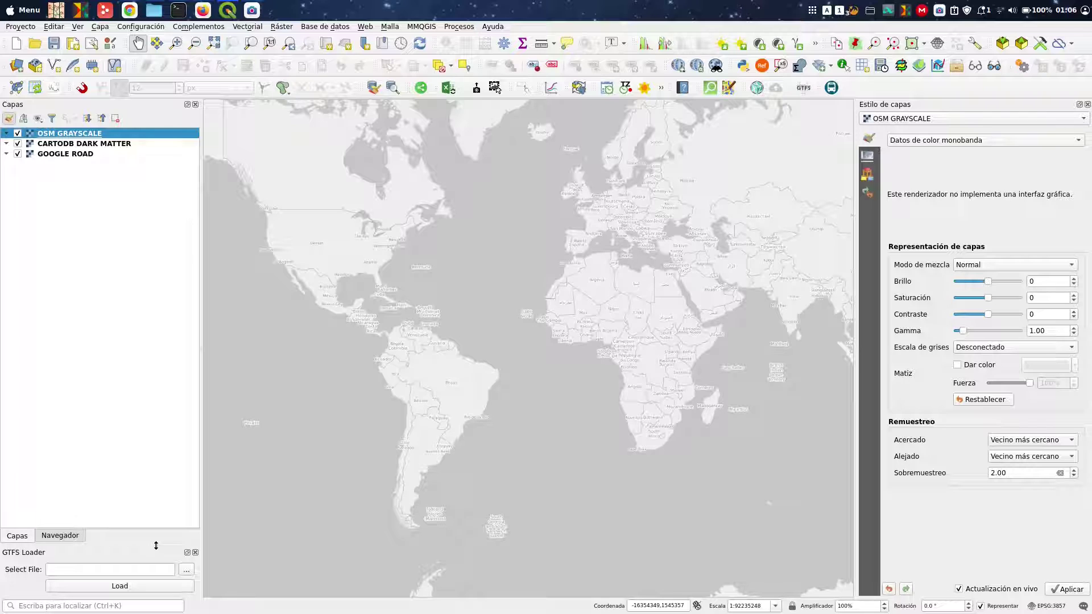
click(187, 570)
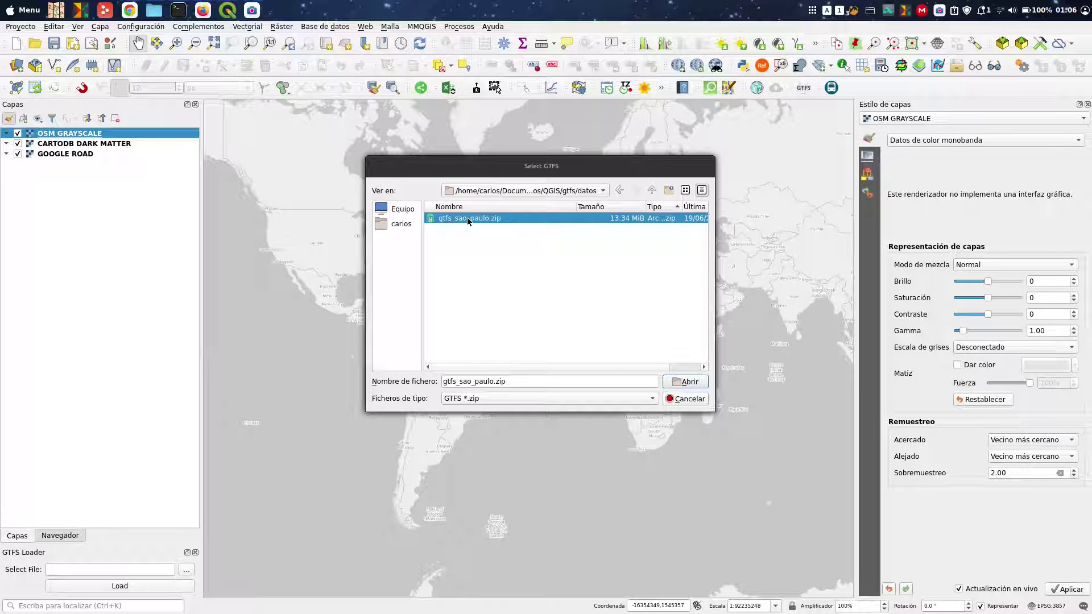
click(685, 382)
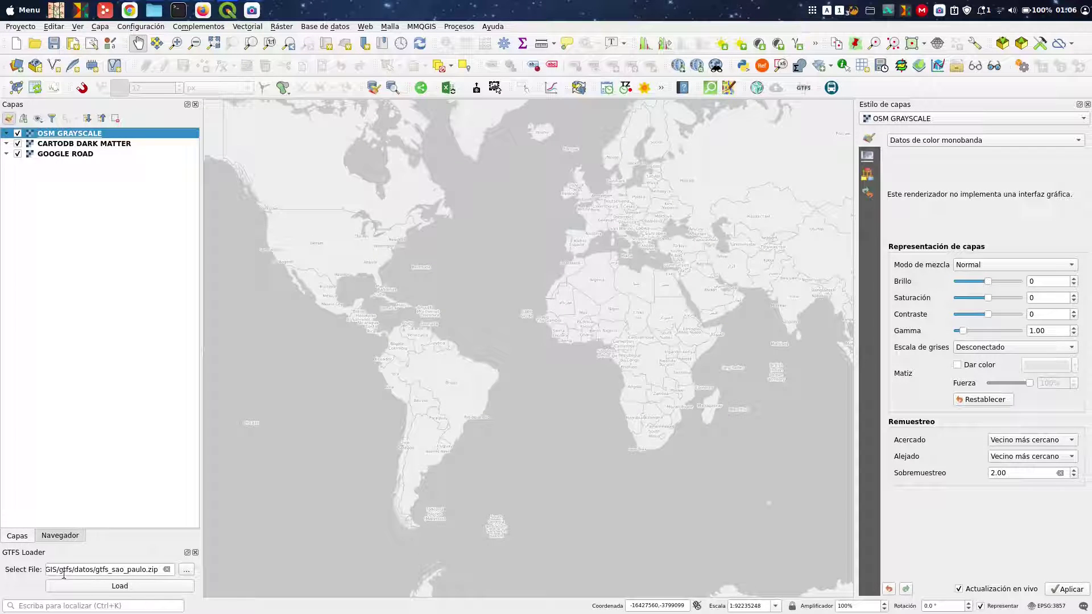
click(130, 587)
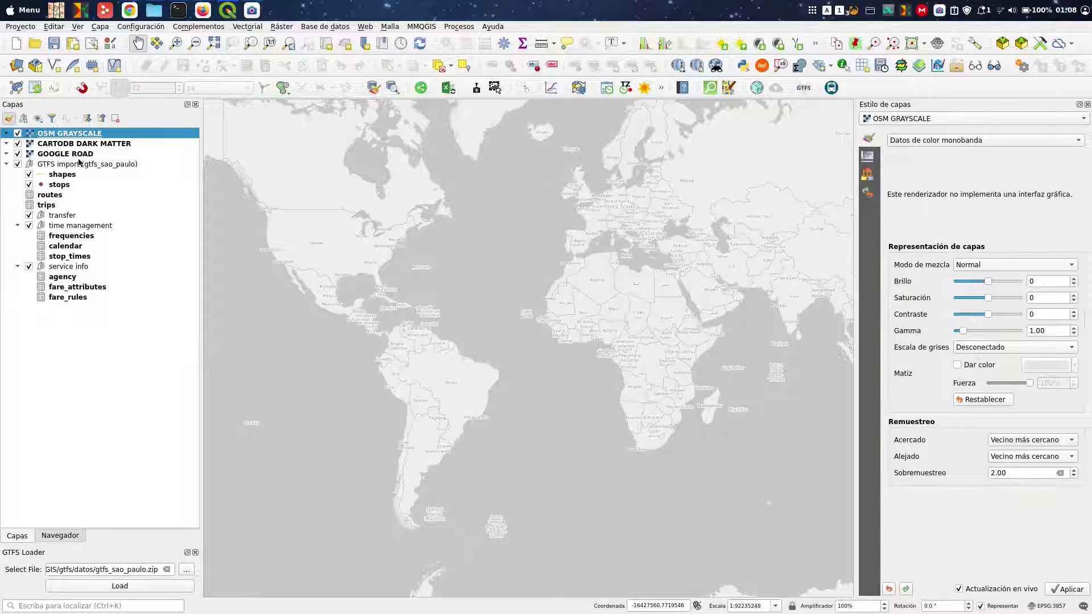
- Move the GTFS import (gtfs_sao_paulo) group above the three basemap layers and frame the São Paulo area on the map
click(42, 166)
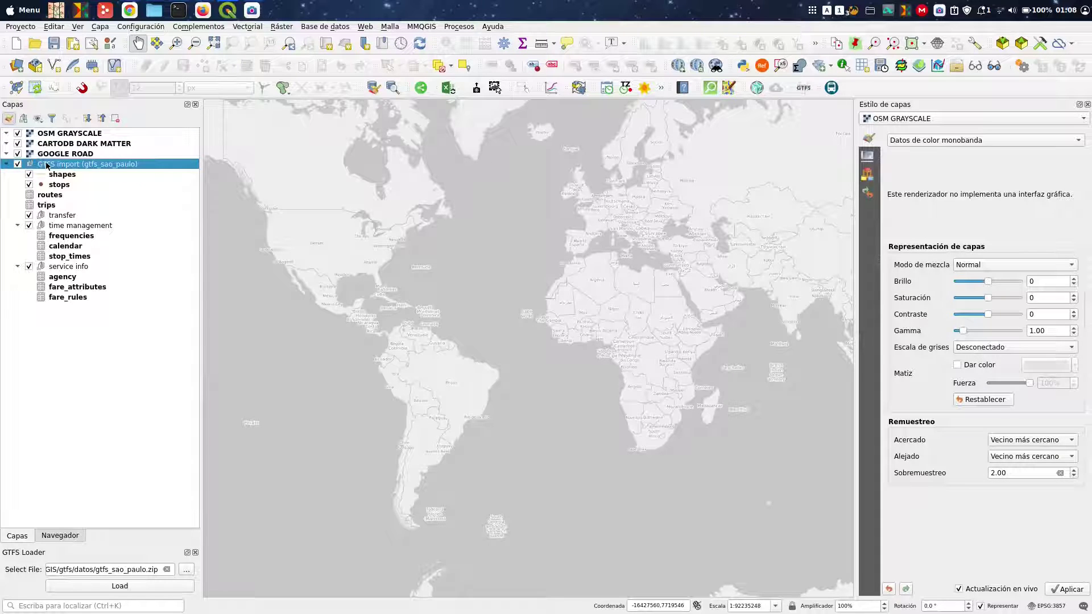
drag(51, 165, 55, 130)
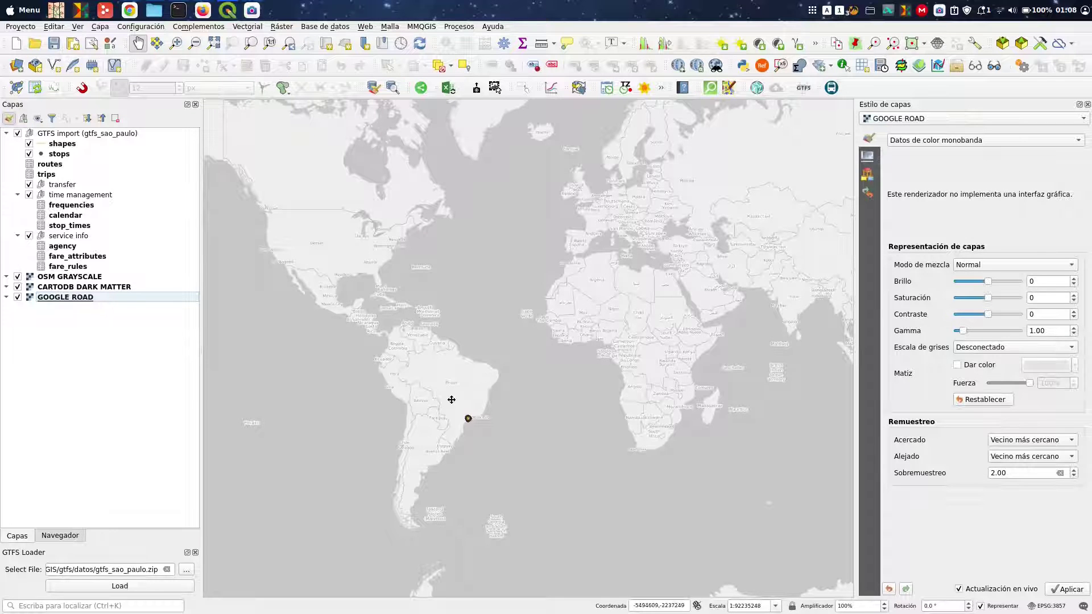
click(176, 43)
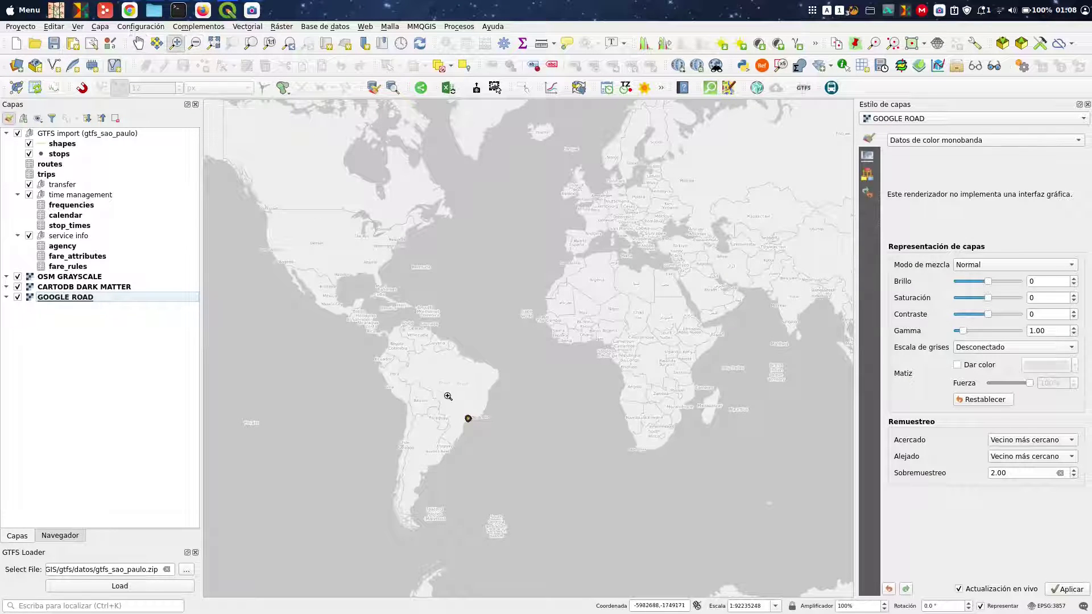
drag(435, 392, 499, 448)
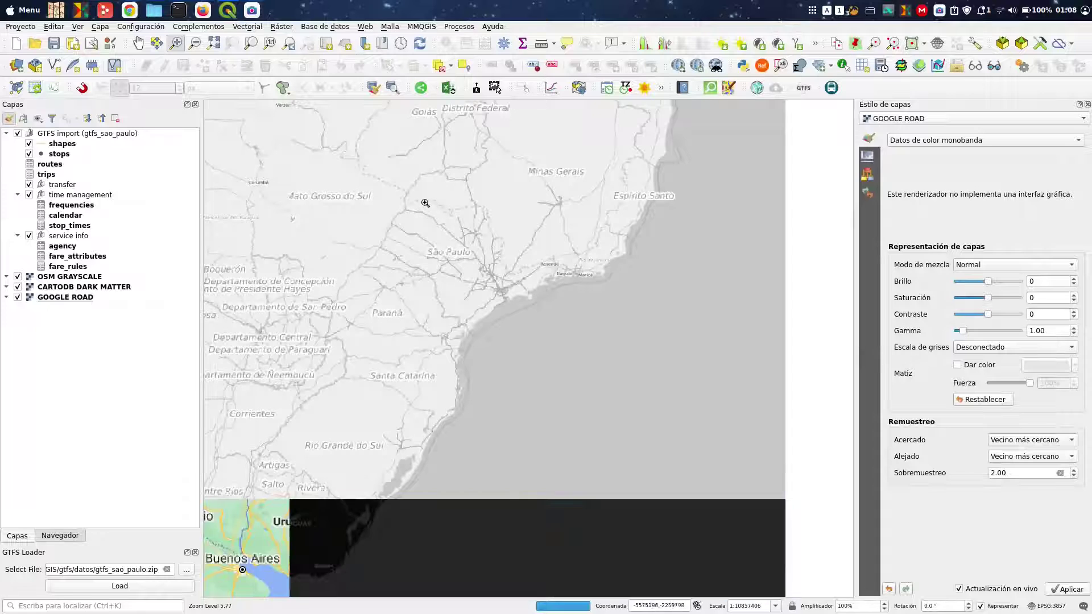
scroll(506, 293, up, 3)
- Check the provider information in the properties of the shapes layer, and close the properties
click(108, 134)
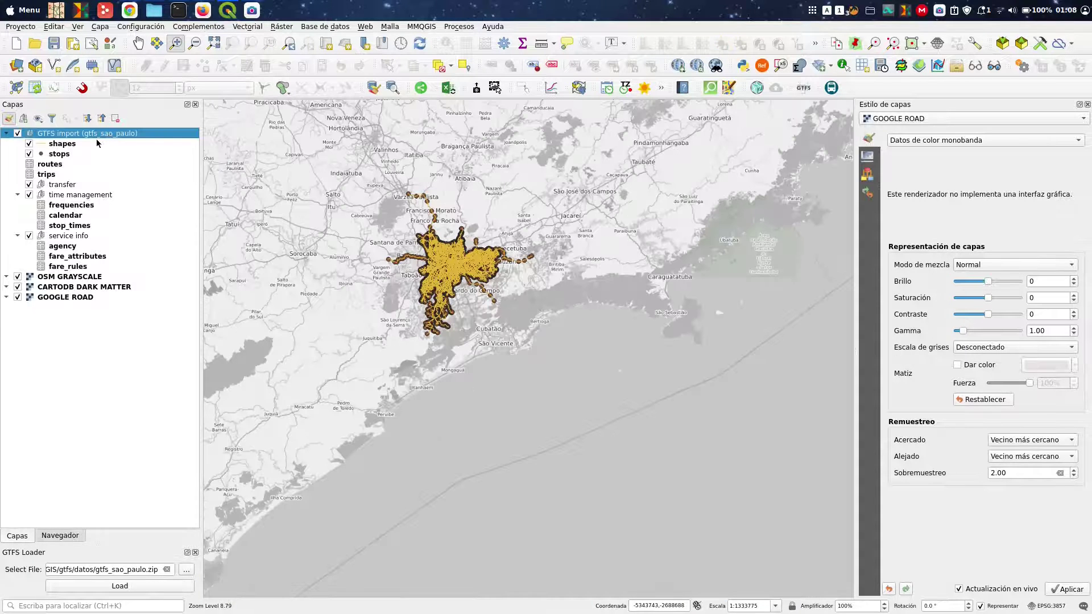
right_click(65, 132)
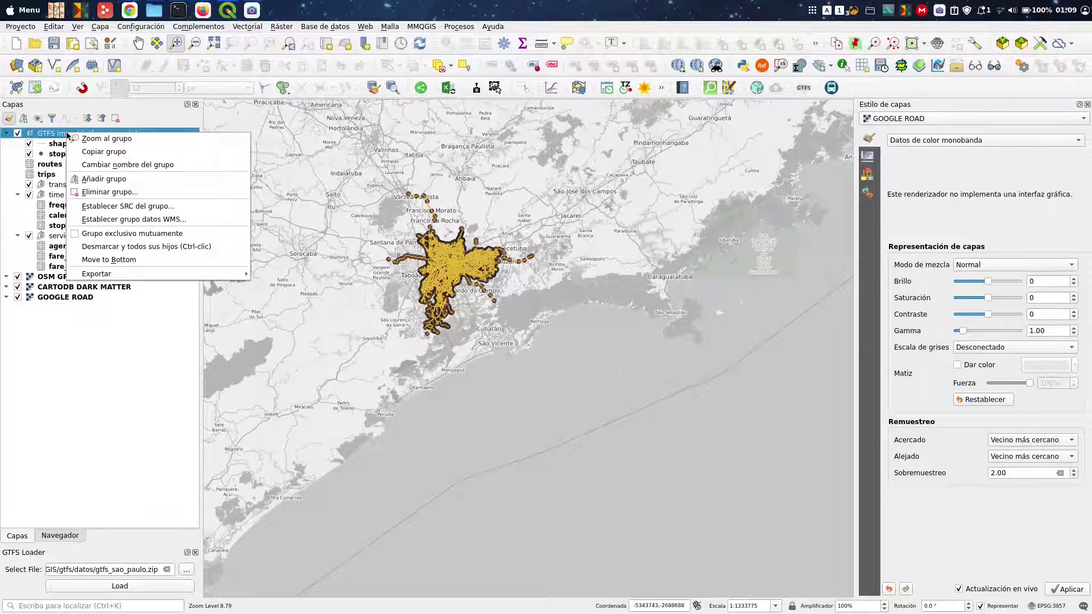
click(46, 144)
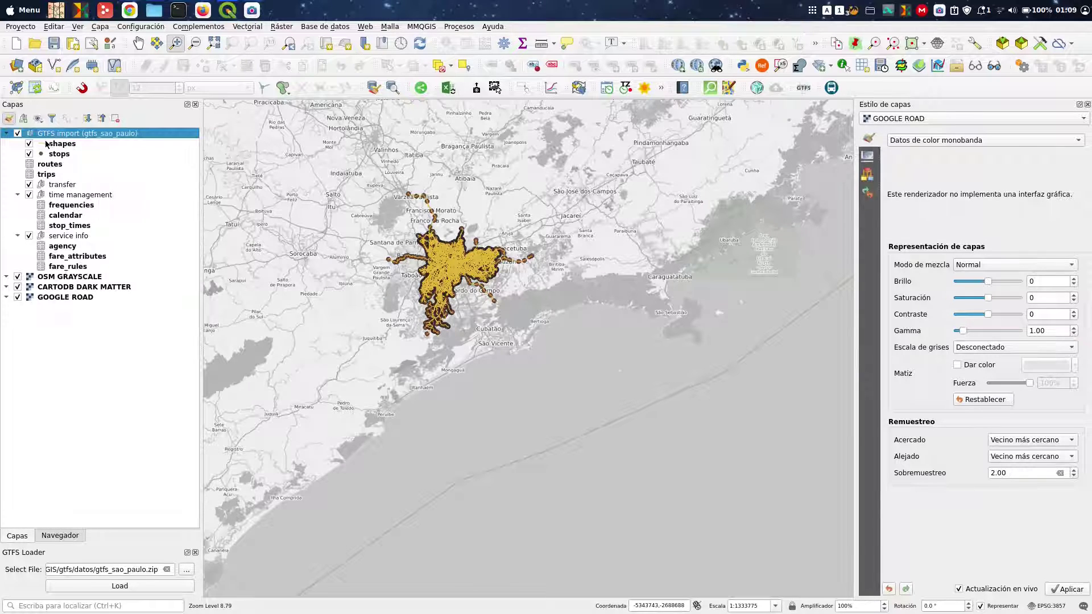
click(45, 143)
right_click(66, 145)
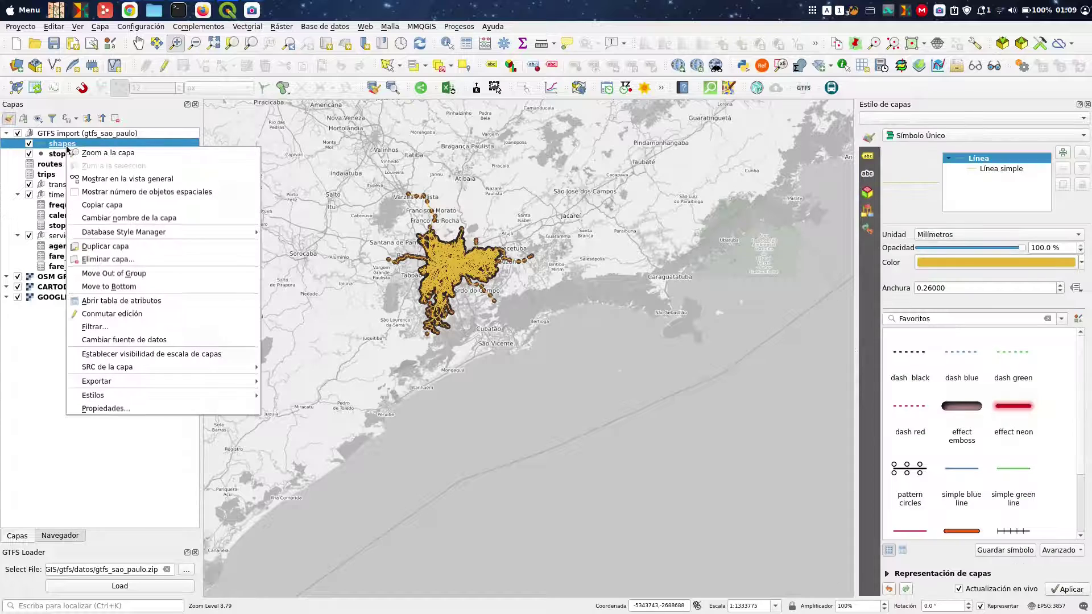
click(145, 406)
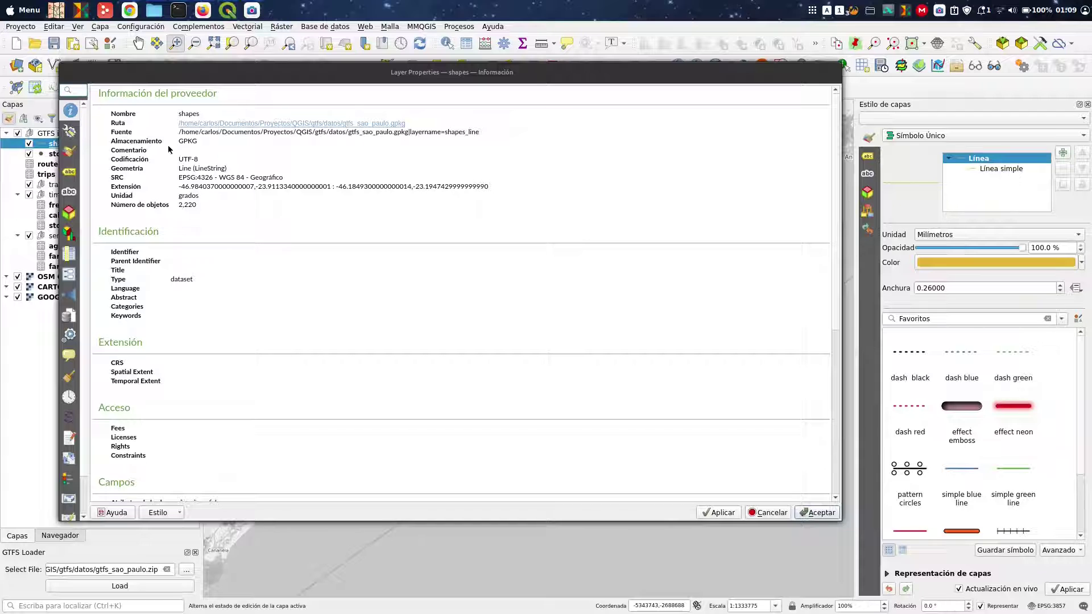
click(817, 513)
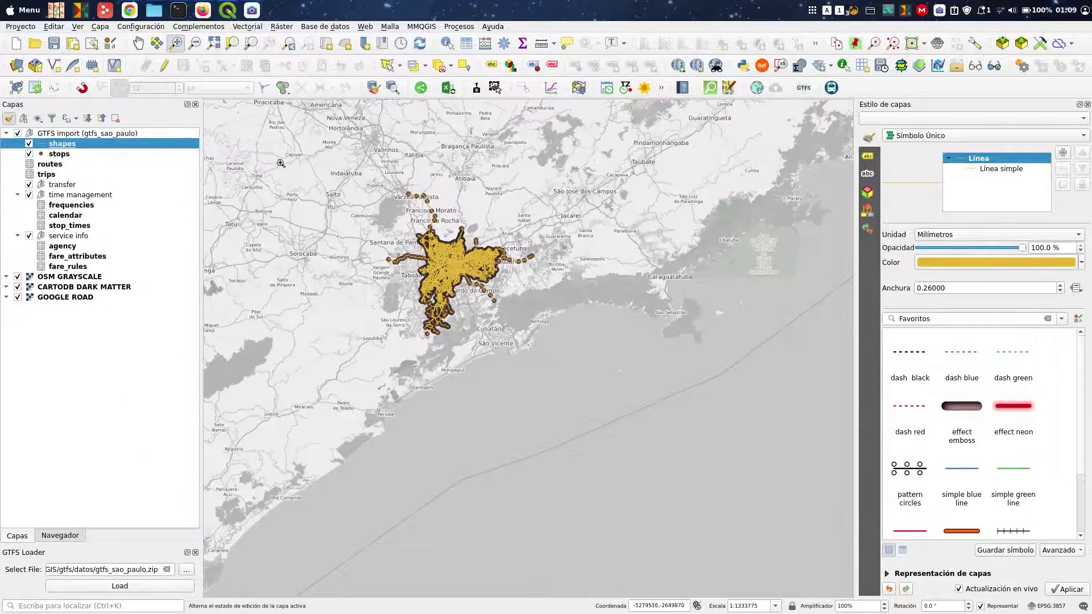
- Examine the imported shapes and stops layers on the map up close over the São Paulo urban area
click(81, 133)
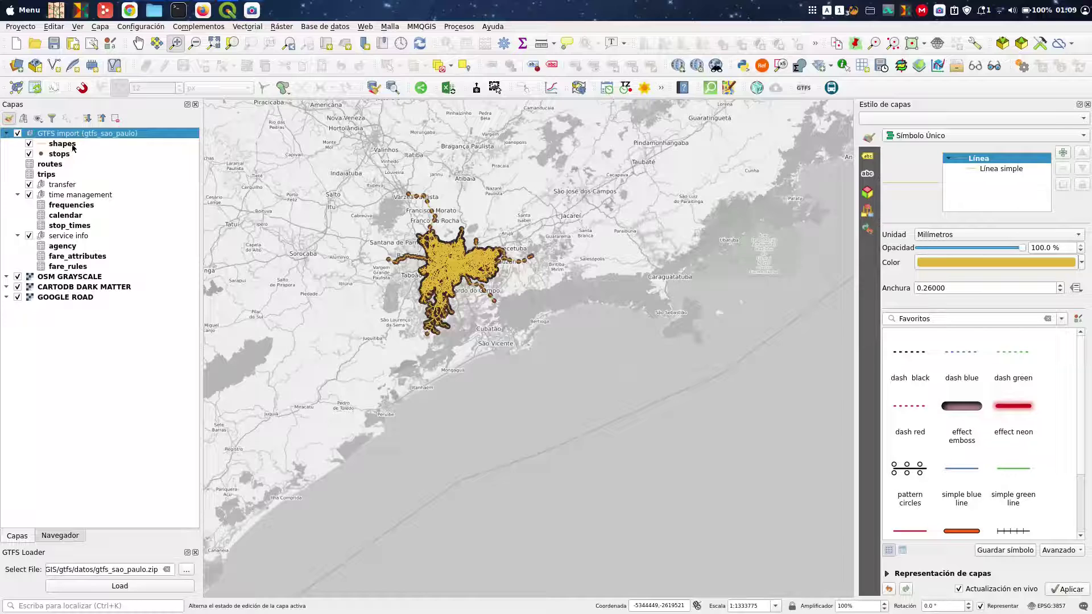
click(72, 145)
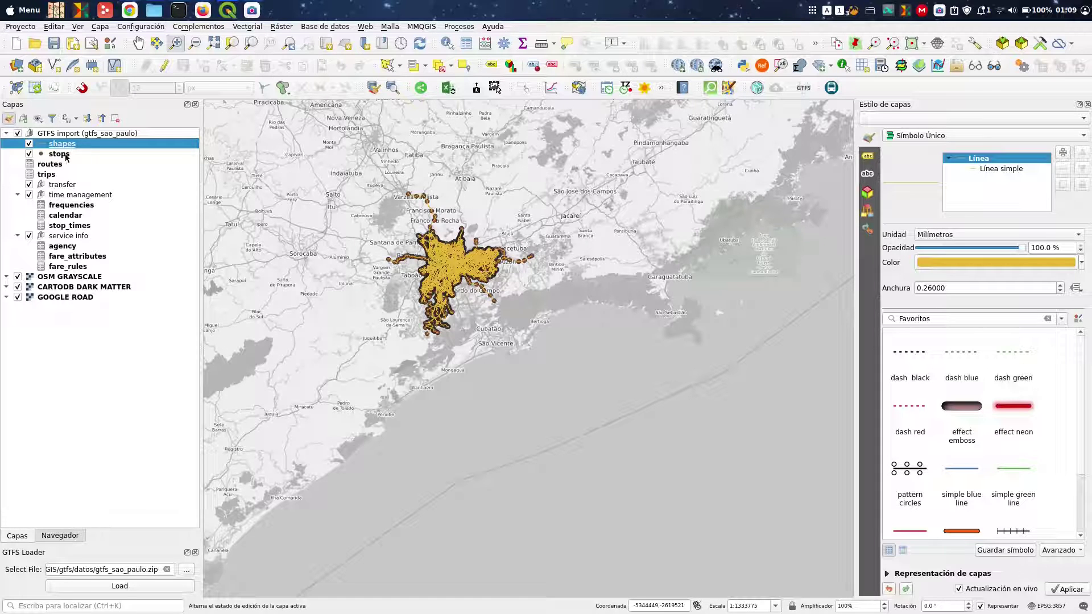
click(67, 155)
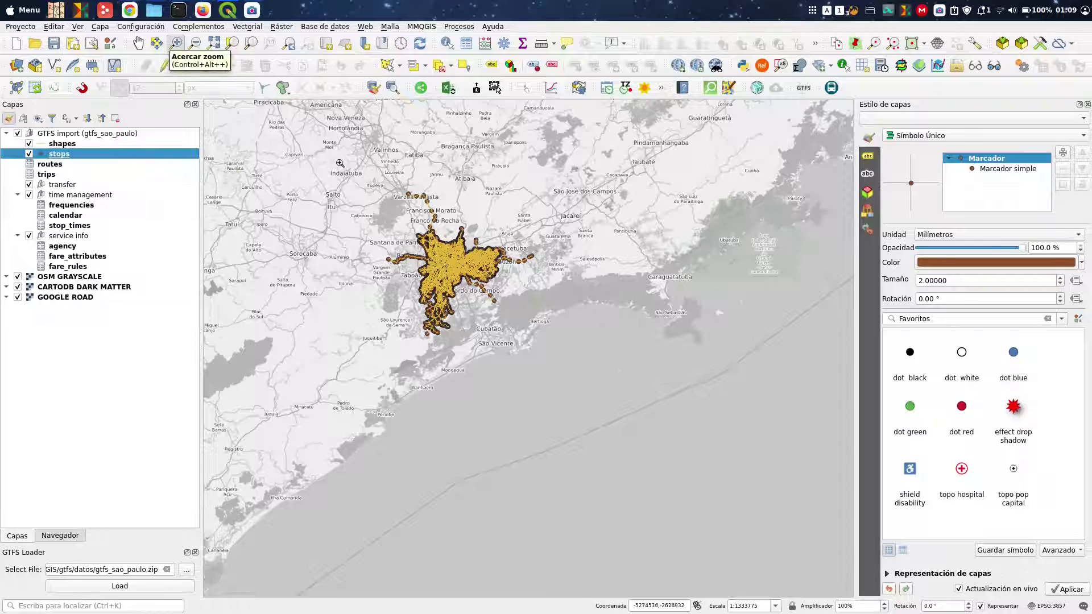
drag(411, 207, 563, 326)
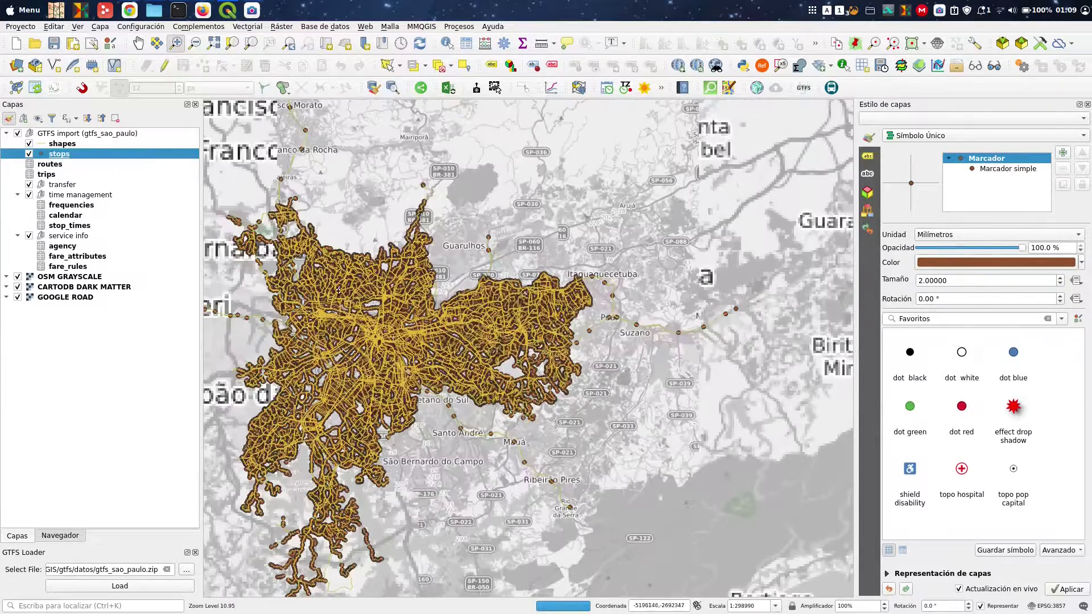
drag(275, 214, 585, 505)
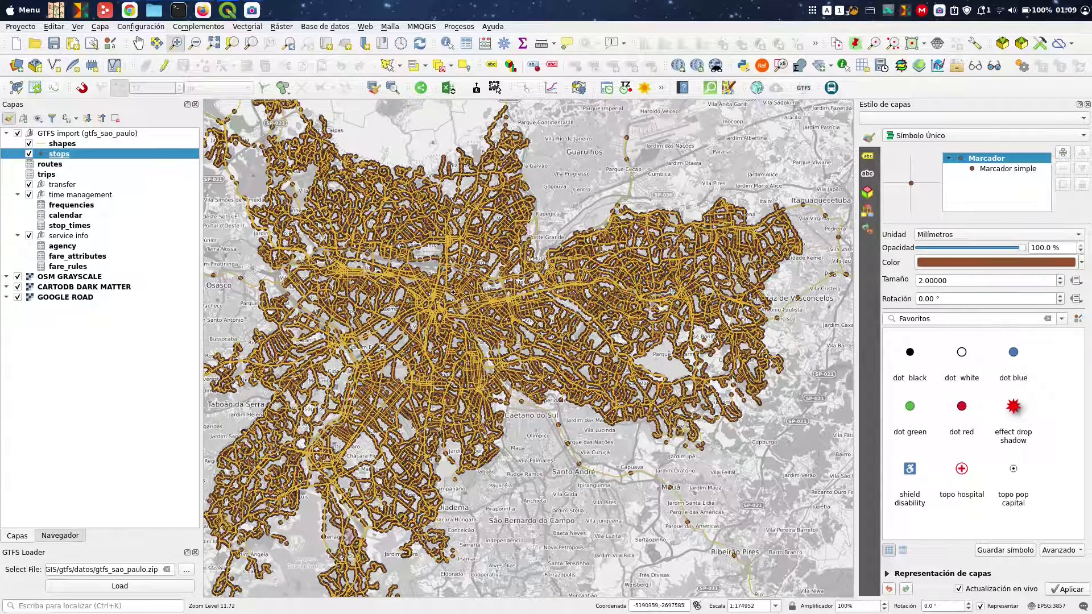
- Examine the attribute table of the shapes layer and close it
click(81, 145)
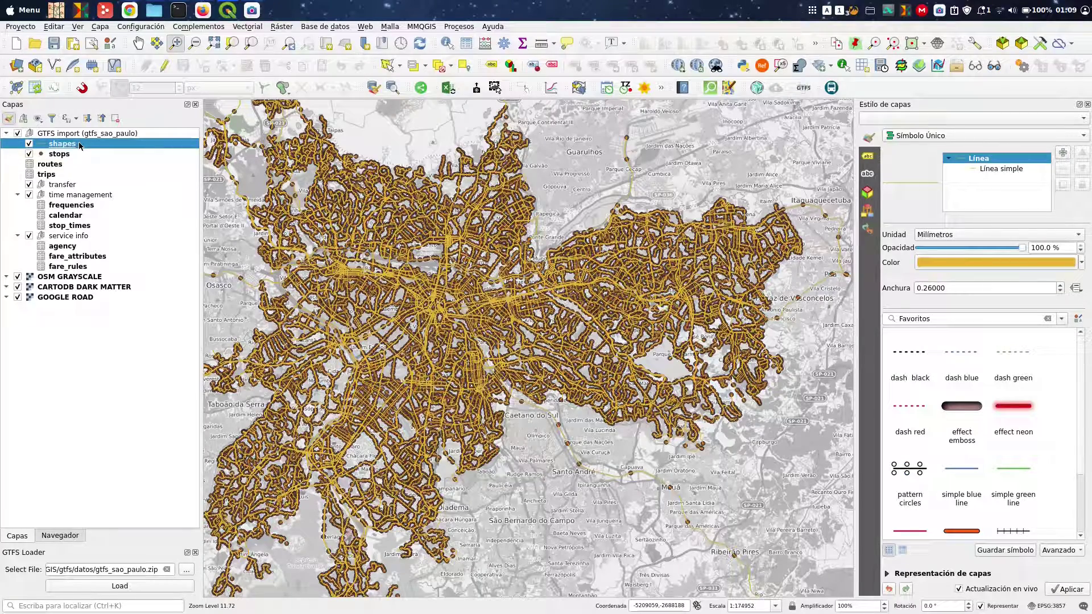
right_click(80, 146)
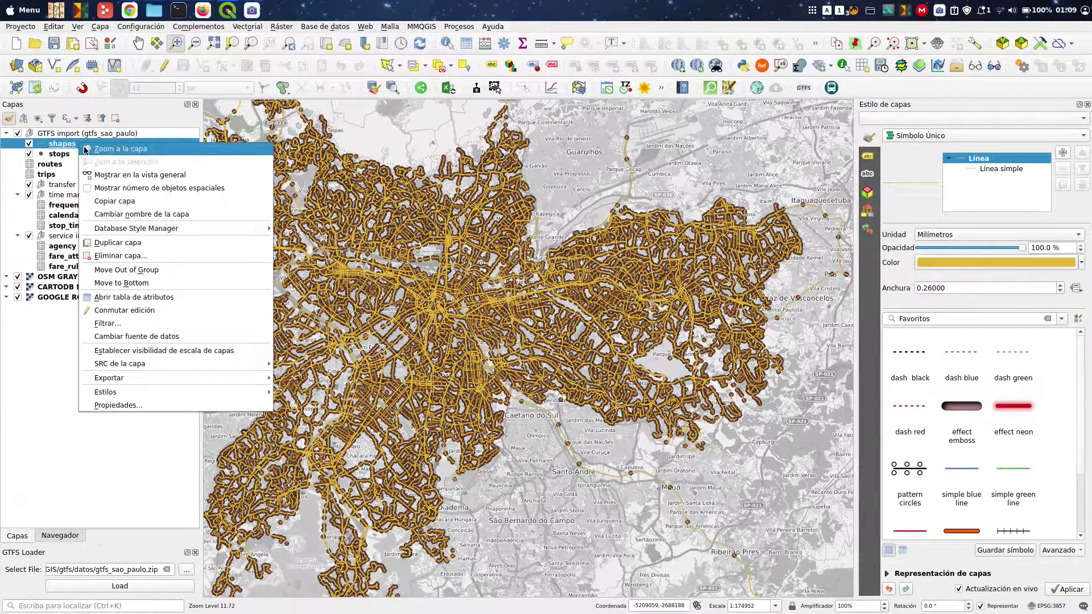
click(142, 297)
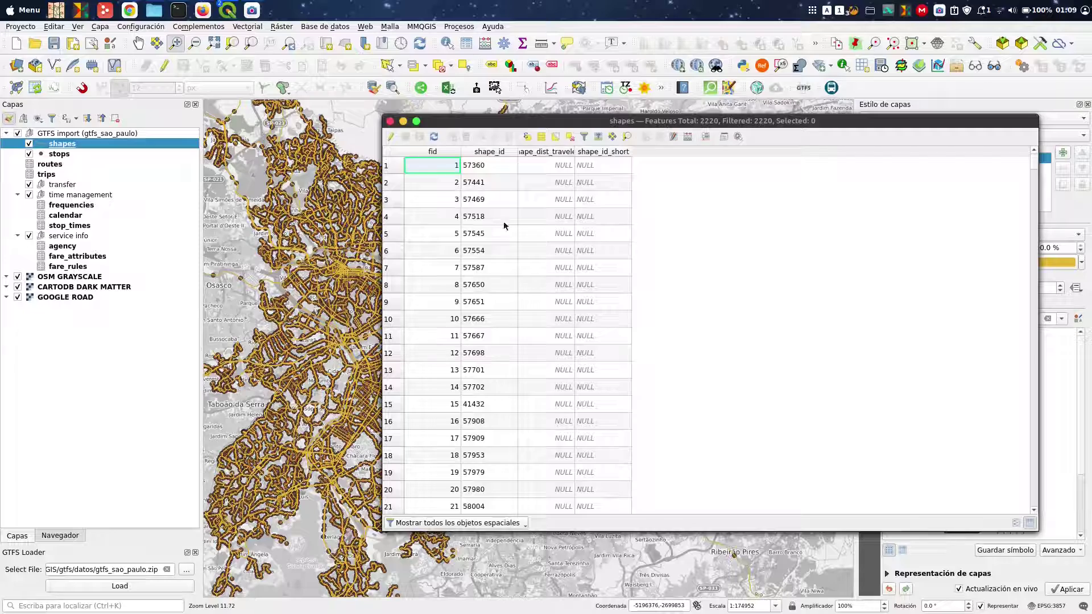
click(390, 122)
- Examine the stops layer's attribute table with the stop_name column fitted to its contents, and close it
click(65, 158)
right_click(65, 158)
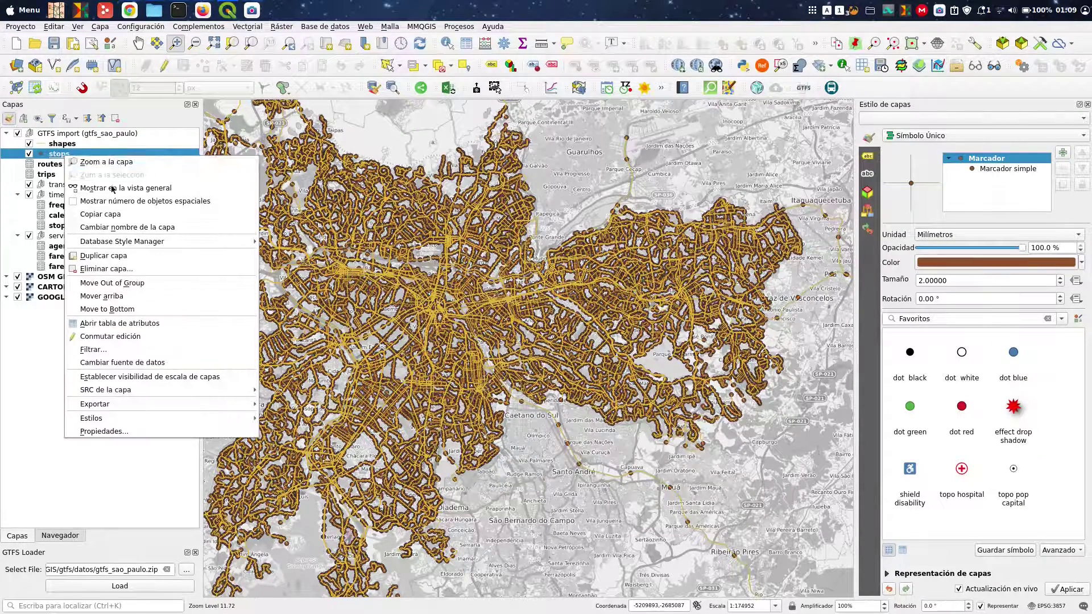
click(126, 321)
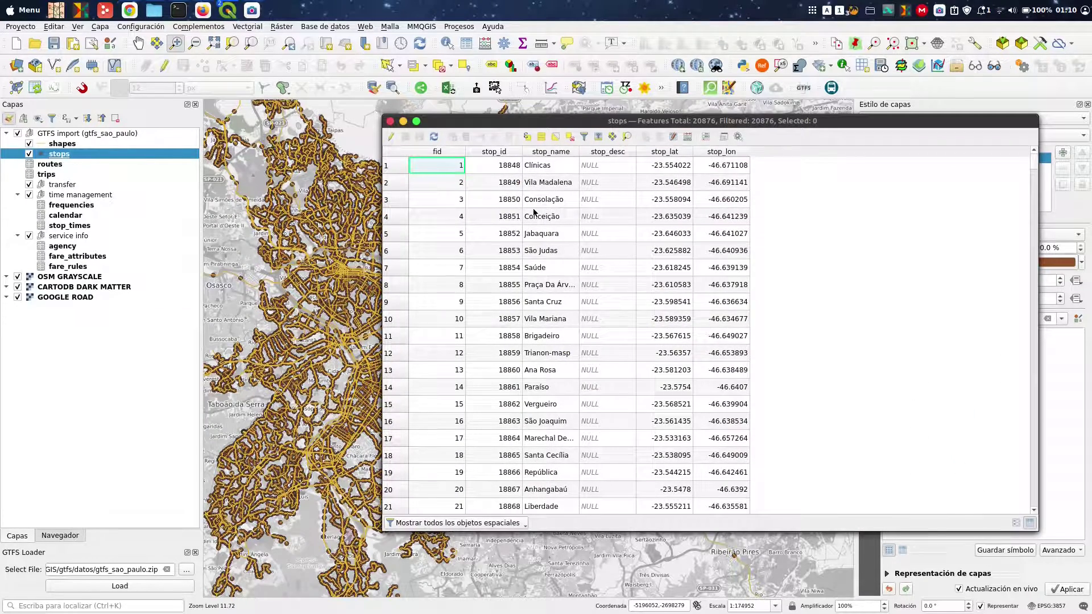
double_click(579, 151)
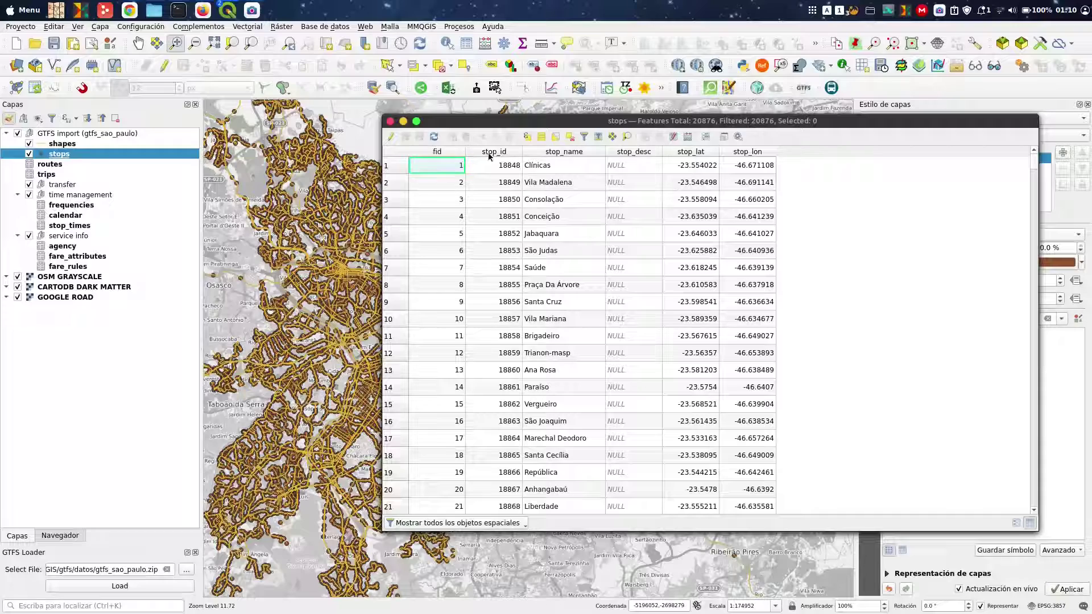
click(390, 121)
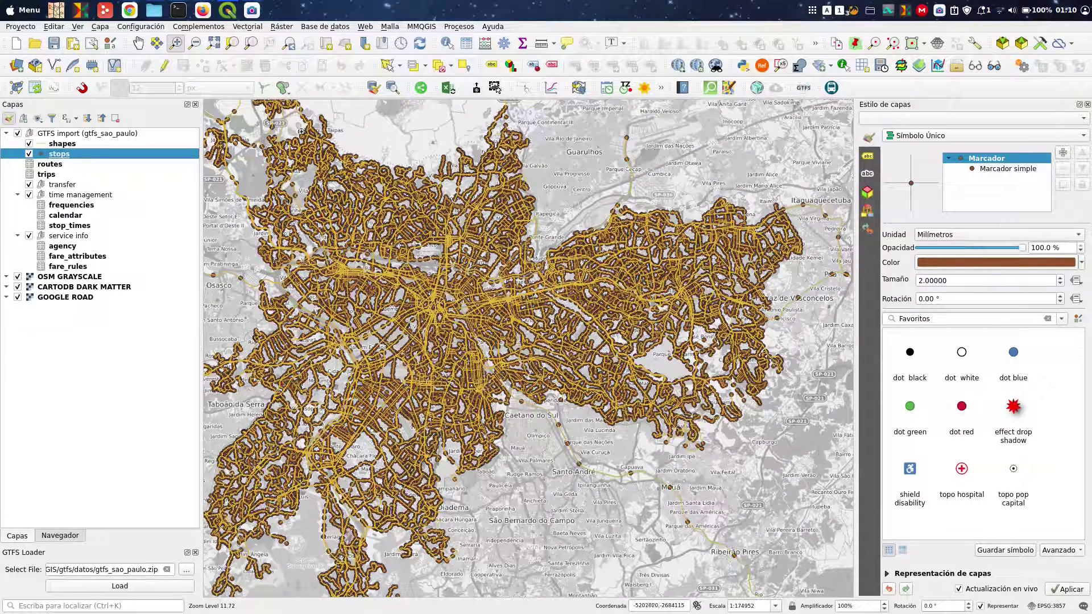
- Examine the attribute table of routes with the route_long_name and route_short_name columns widened, and close it
click(57, 167)
right_click(60, 167)
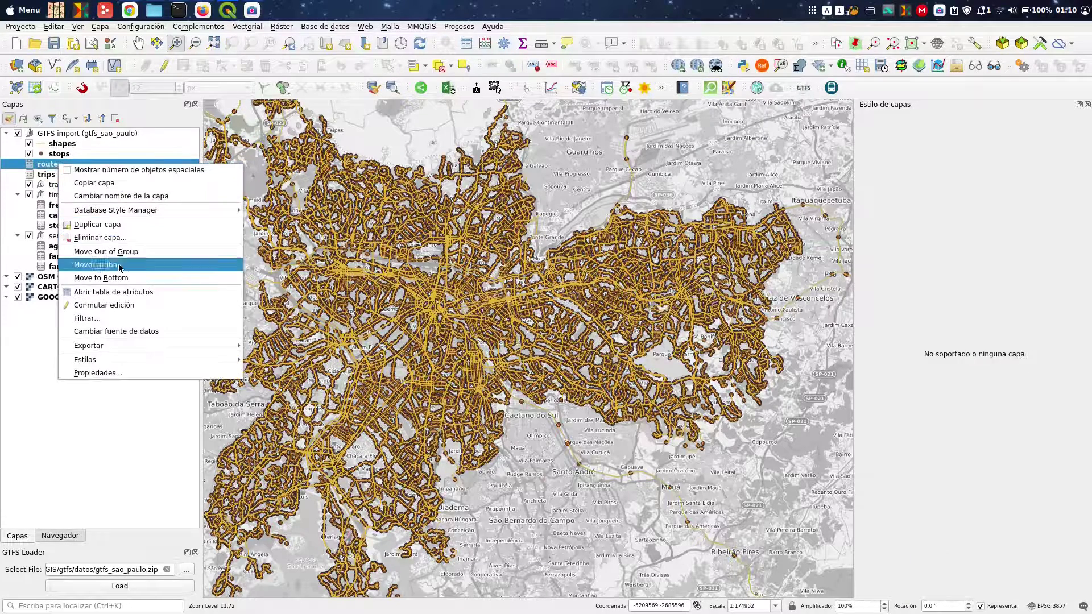
click(134, 293)
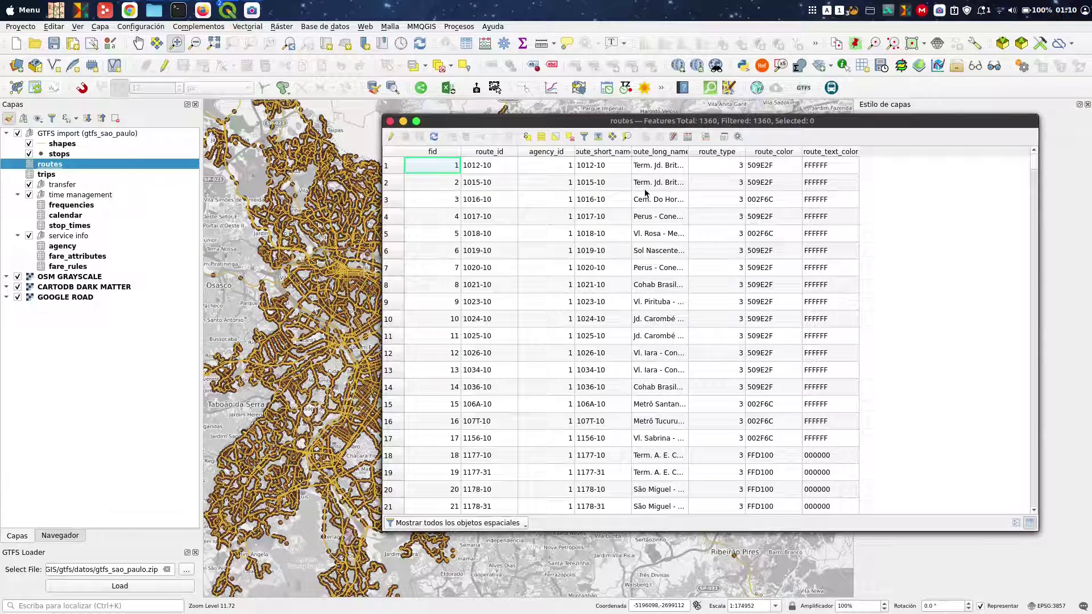
drag(688, 151, 753, 149)
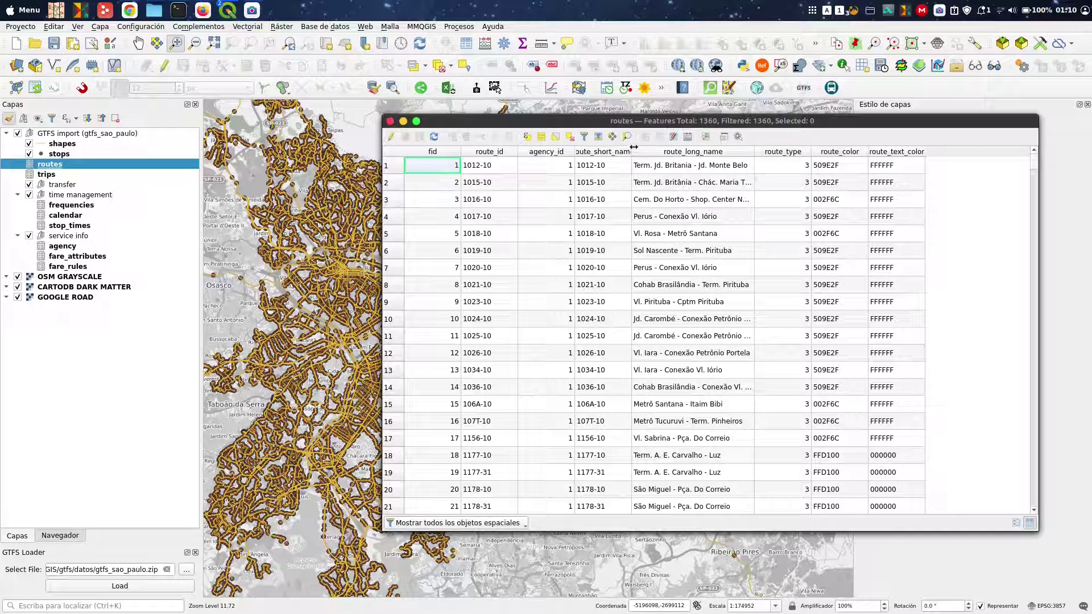
drag(633, 147, 666, 149)
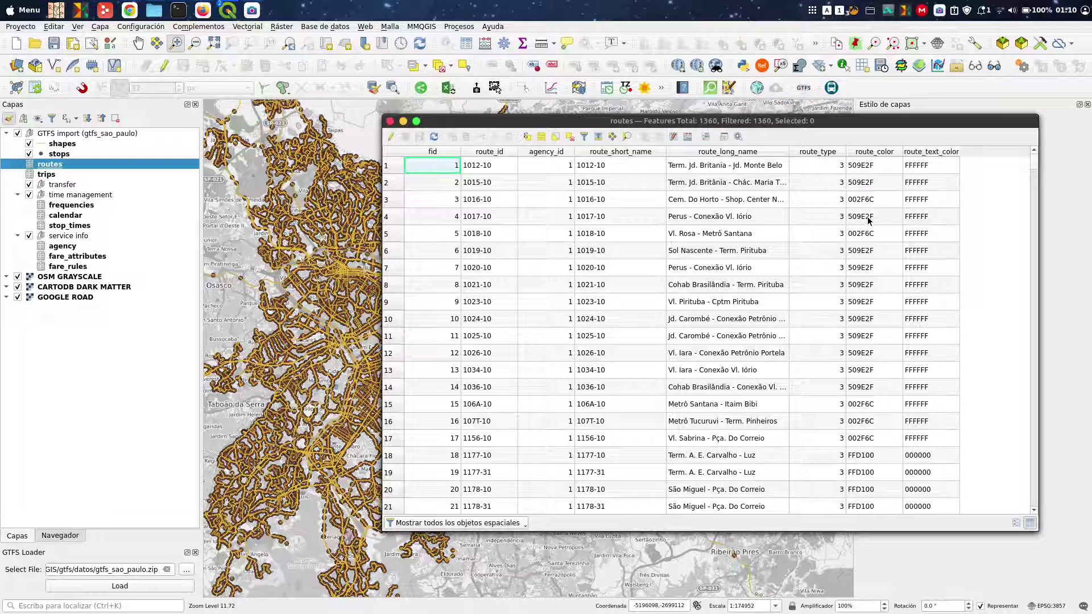
click(389, 121)
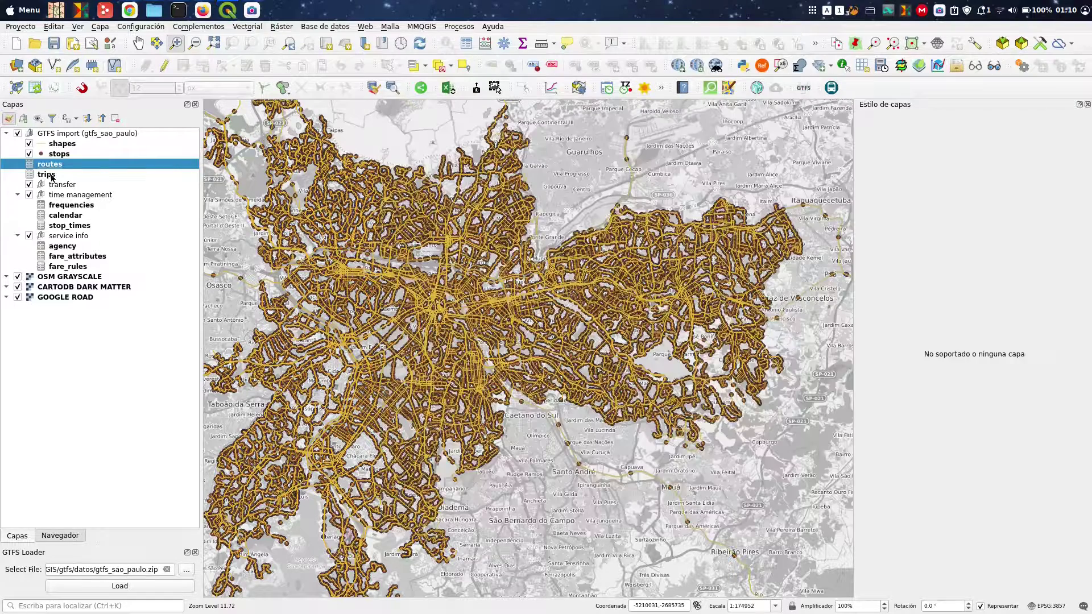
- Examine the attribute table of trips and close it
click(48, 176)
right_click(49, 177)
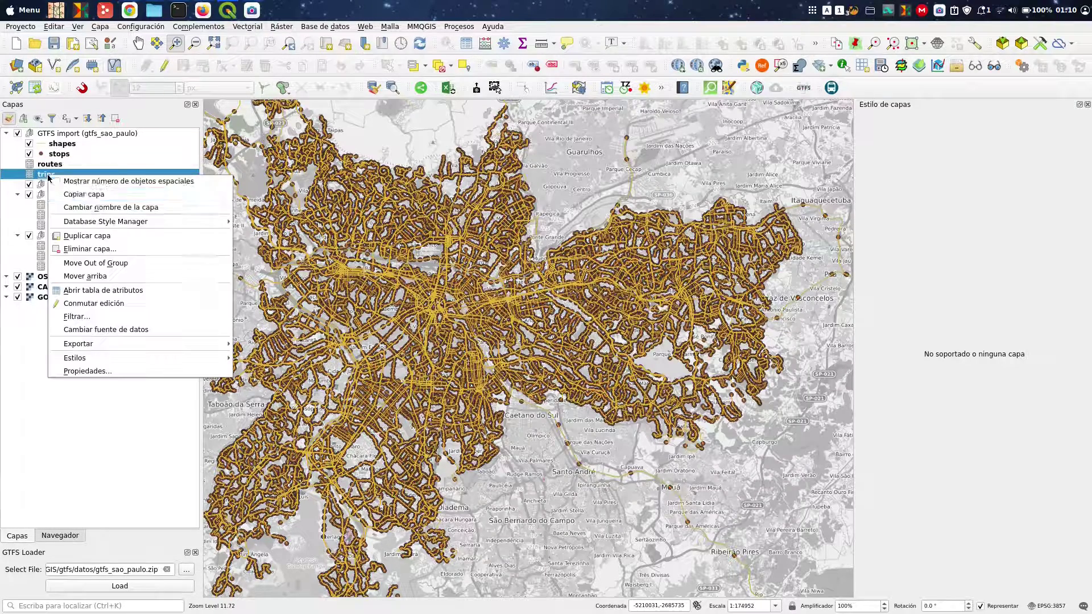
click(131, 289)
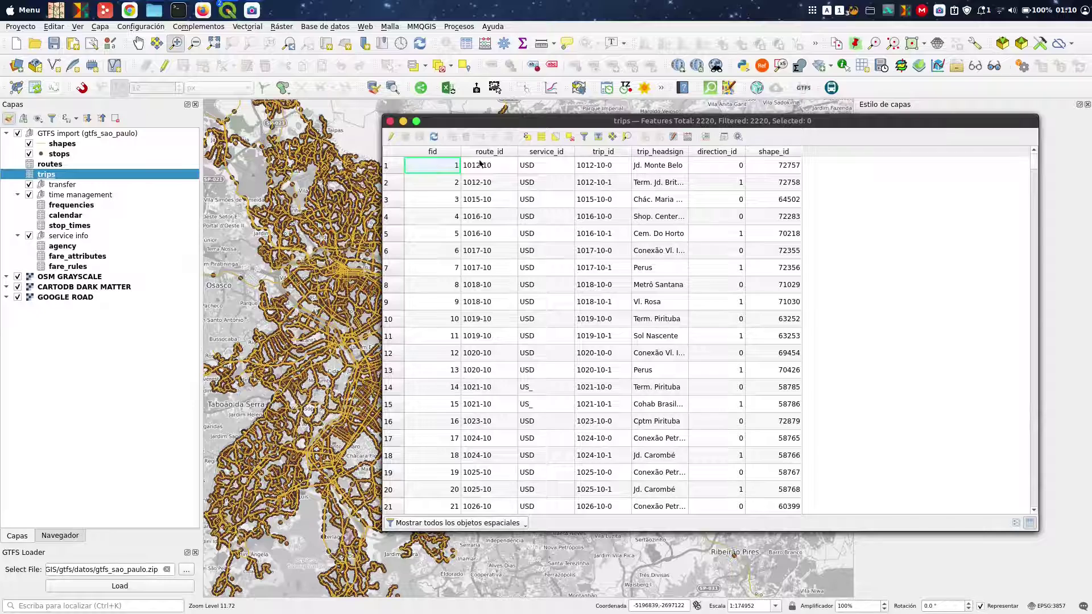
click(389, 120)
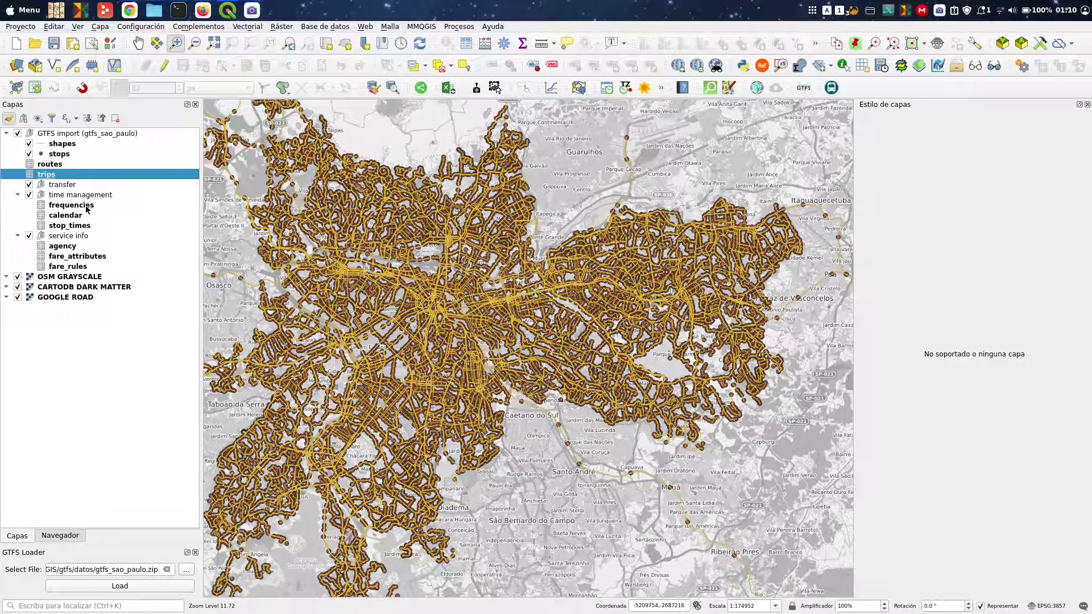
- Examine the attribute table of frequencies in the time management group and close it
right_click(86, 208)
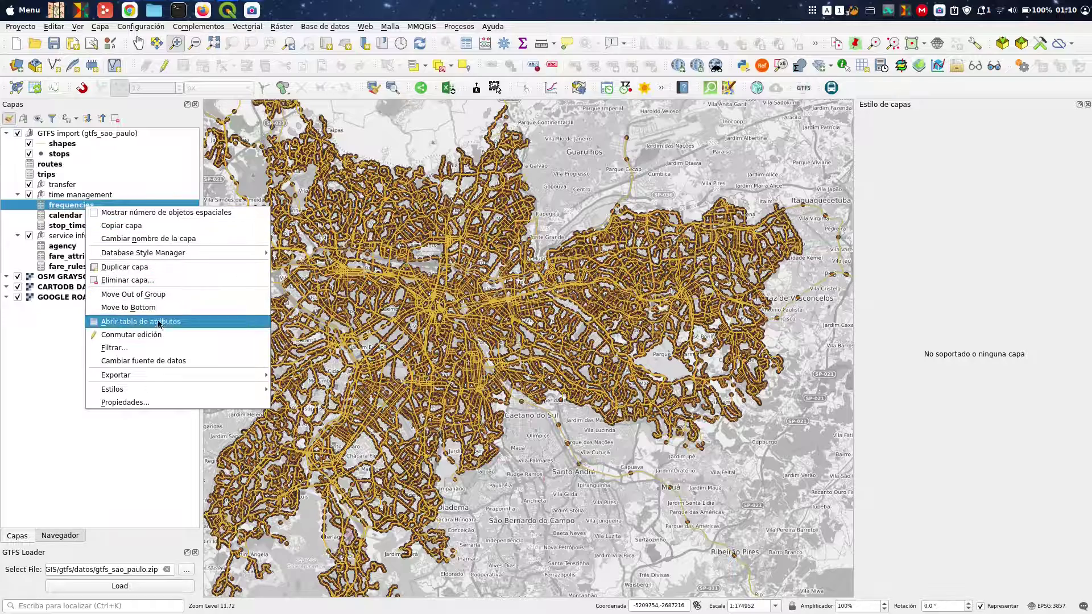
click(160, 323)
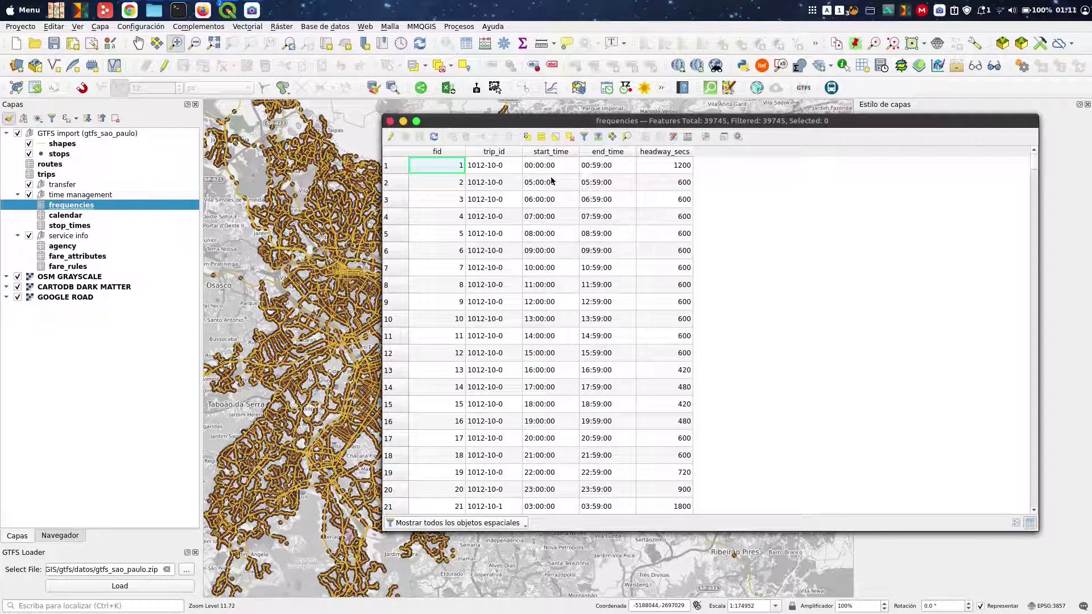
click(390, 121)
- Examine the attribute table of stop_times in the time management group and close it
right_click(69, 225)
click(137, 313)
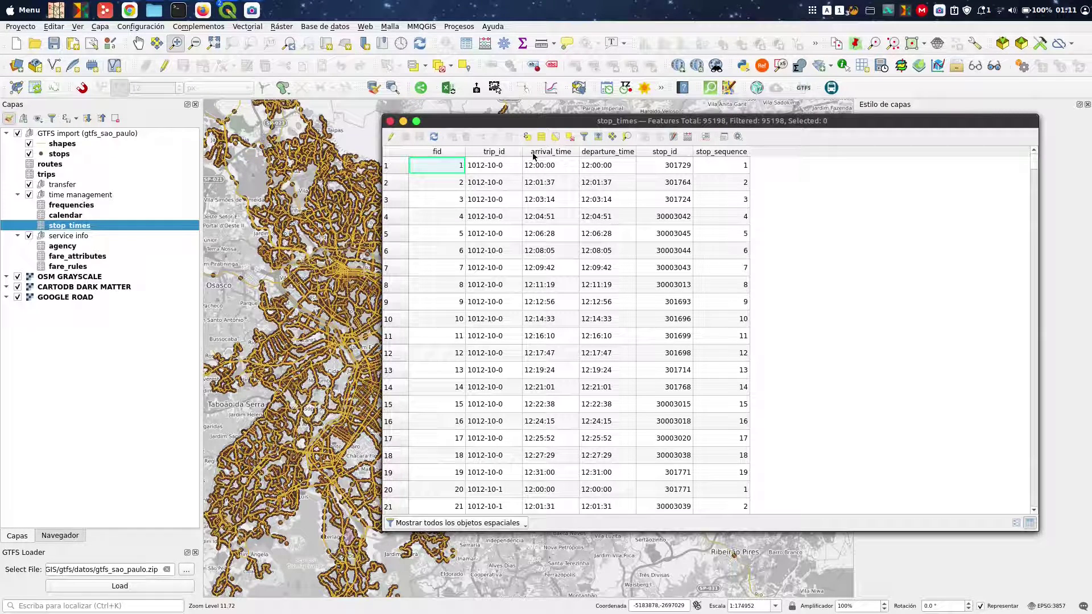
click(390, 122)
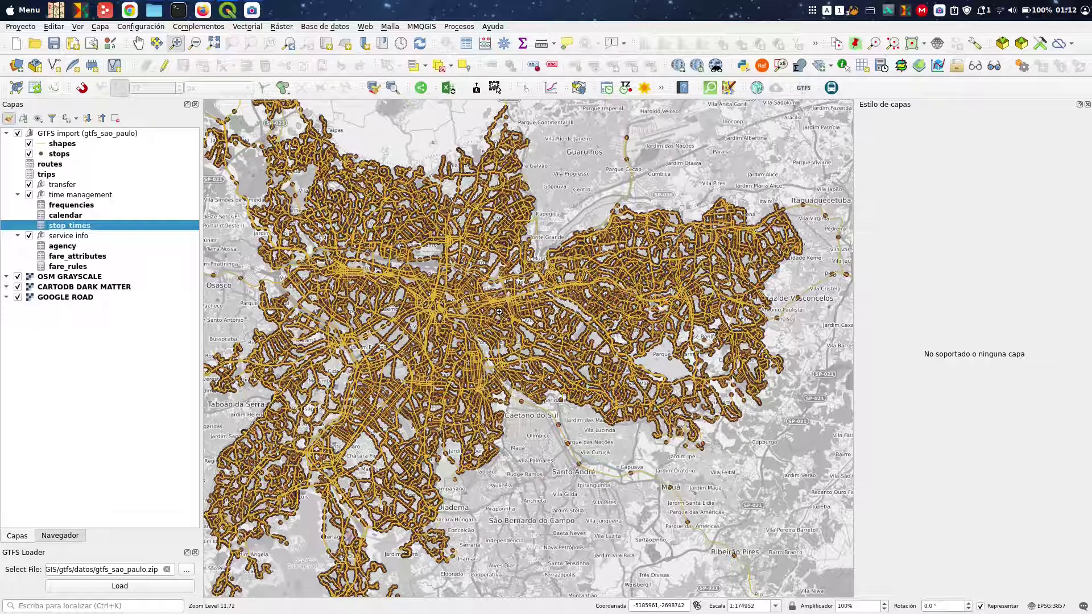
- Add a new GeoPackage connection to gtfs_sao_paulo.gpkg from the project's datos folder and check its entry in the browser
click(114, 135)
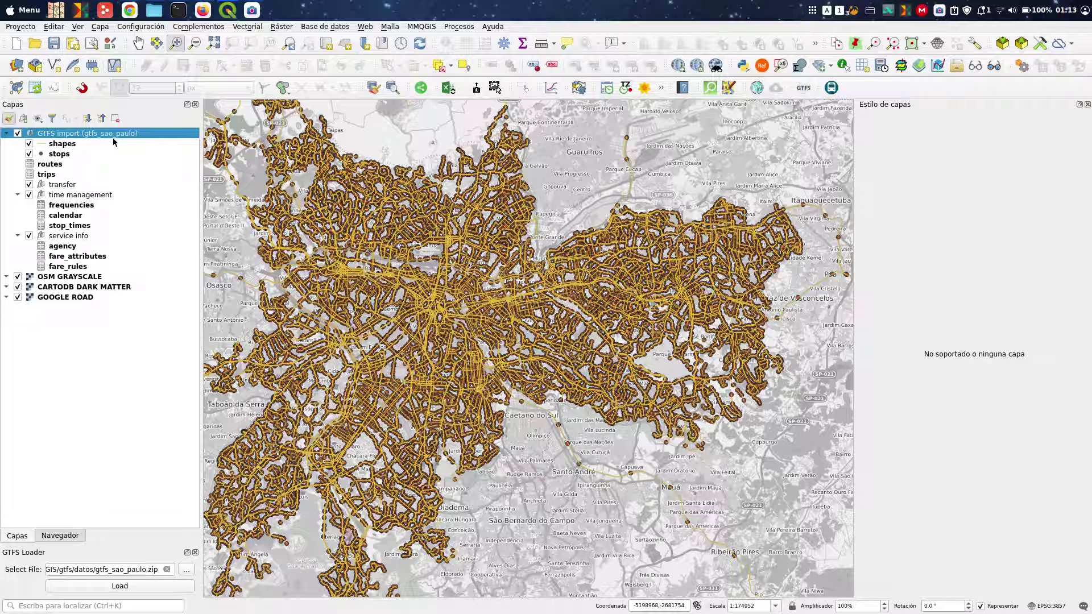
click(60, 536)
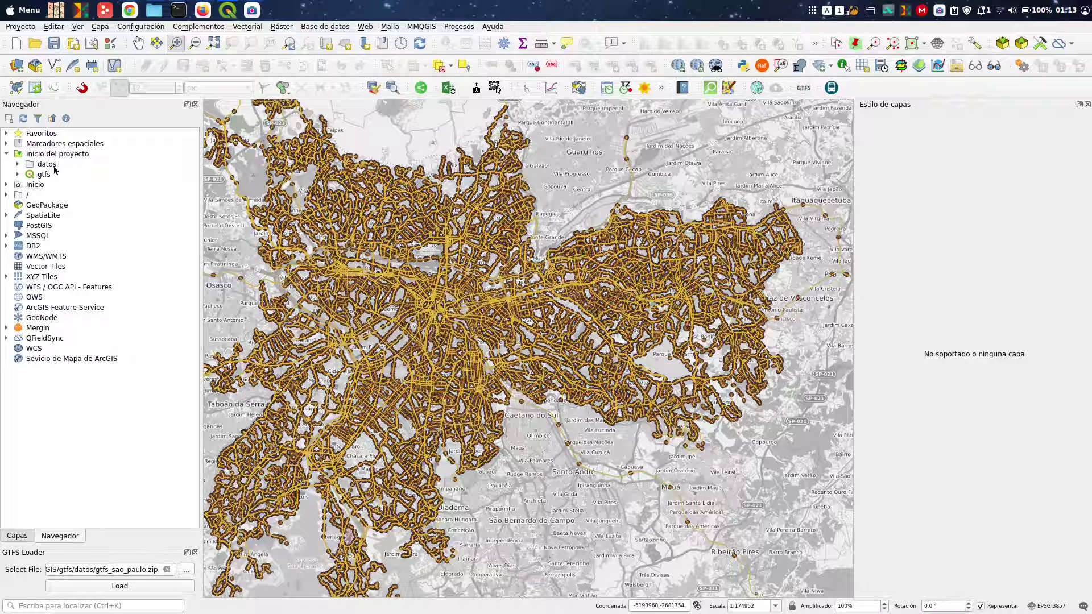
click(62, 205)
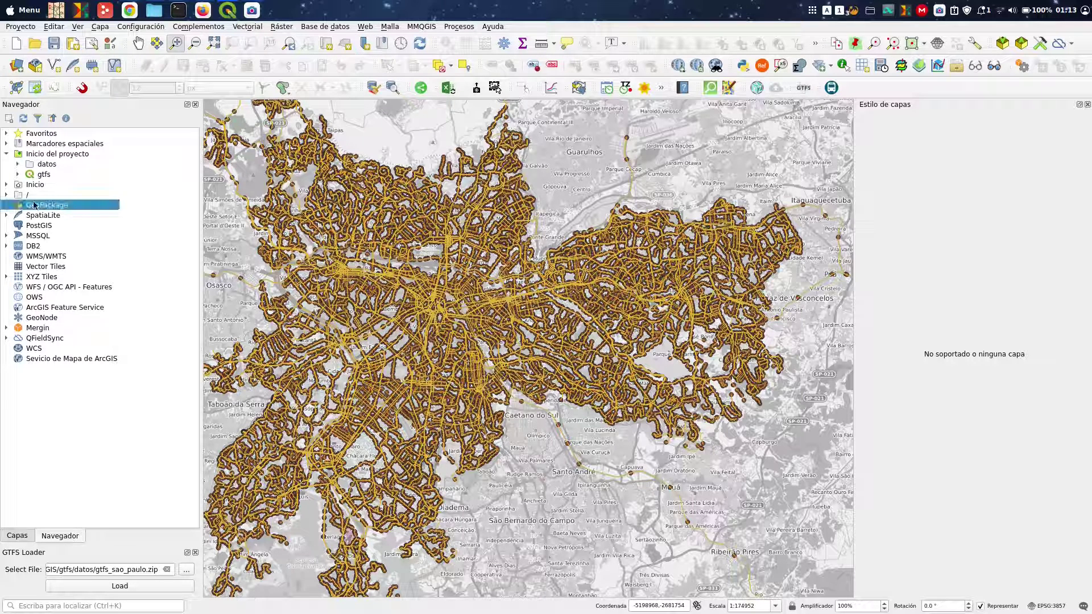
right_click(71, 206)
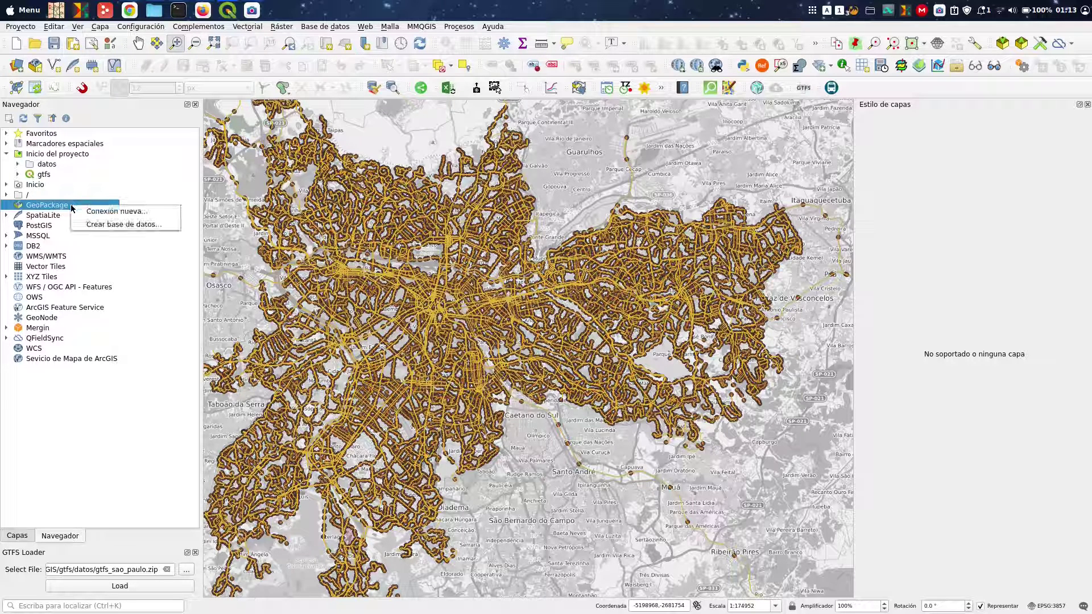
click(113, 212)
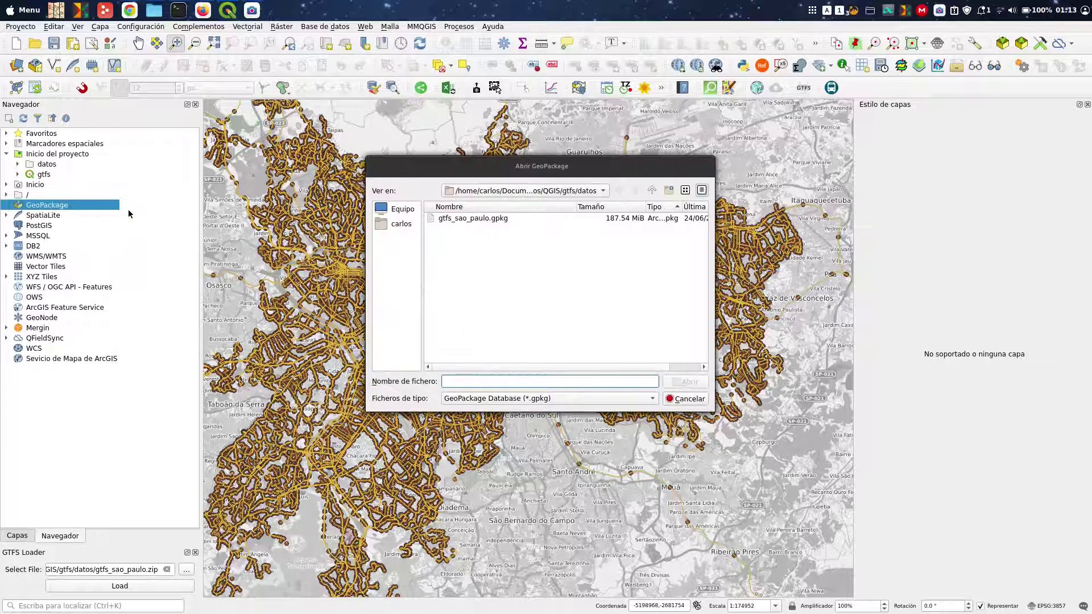
click(475, 220)
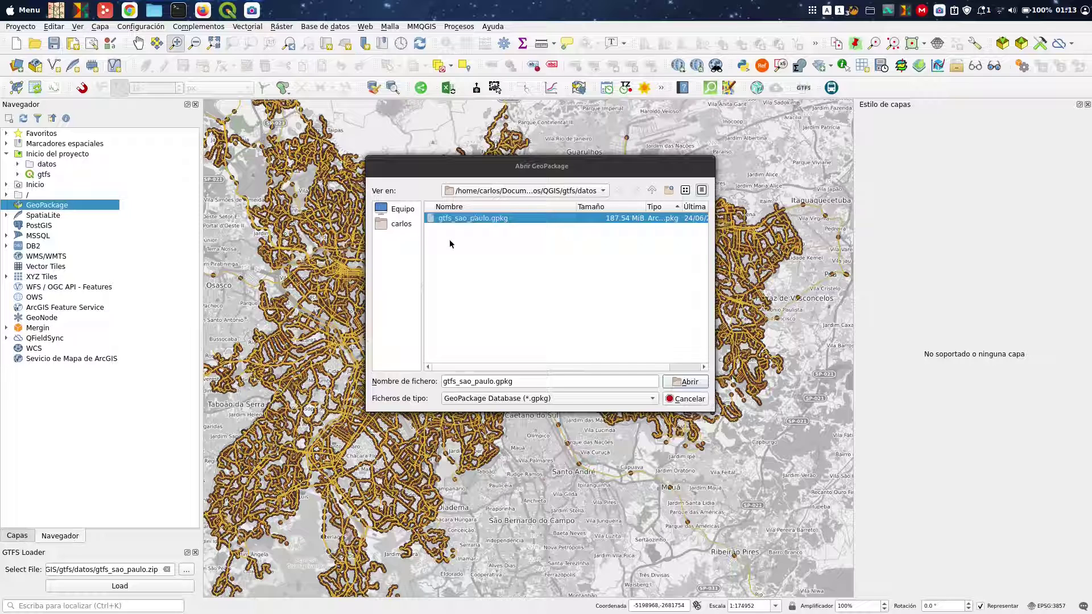
click(685, 381)
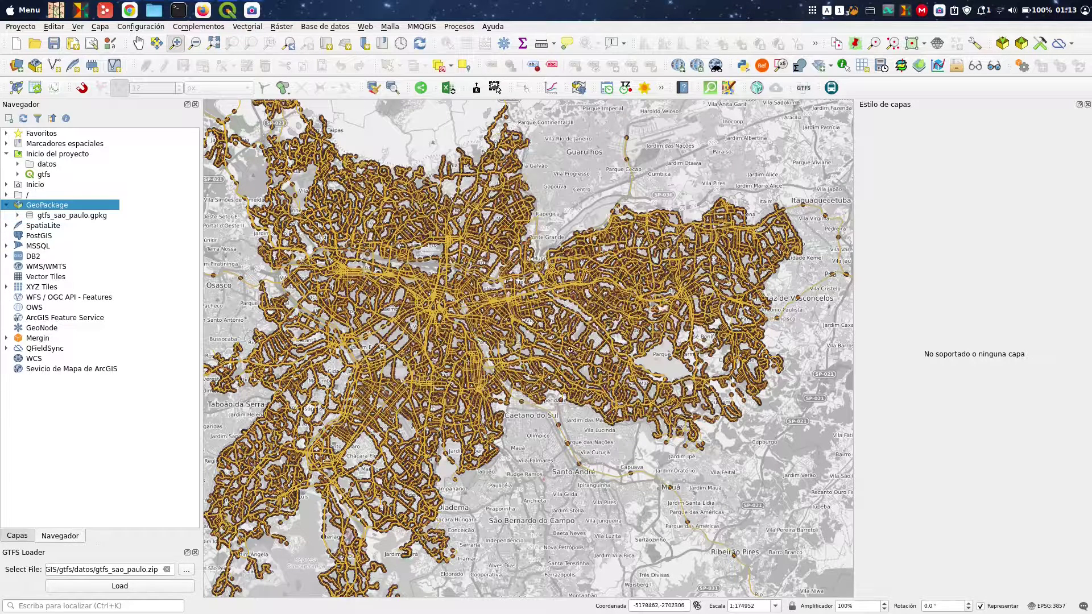
click(68, 216)
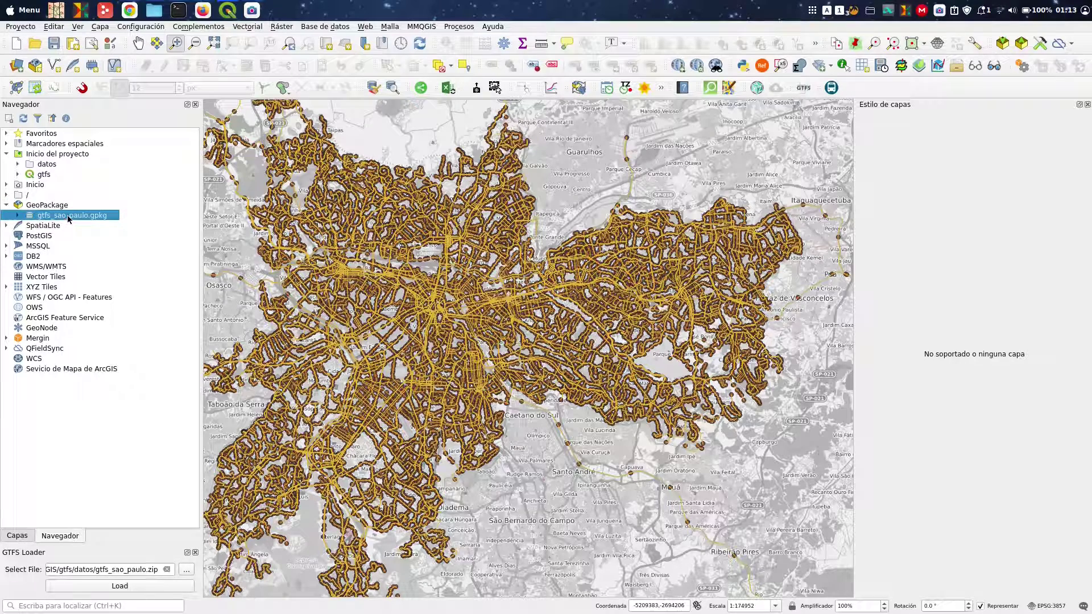
click(19, 216)
click(19, 216)
- Open the database manager and list the tables of the gtfs_sao_paulo.gpkg GeoPackage connection
click(323, 27)
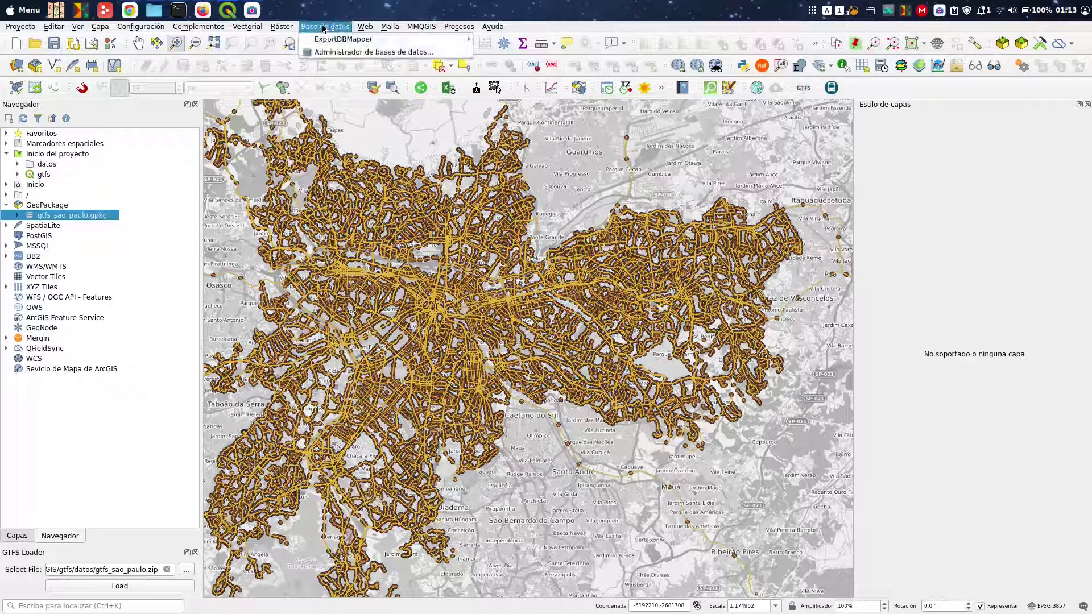
click(337, 53)
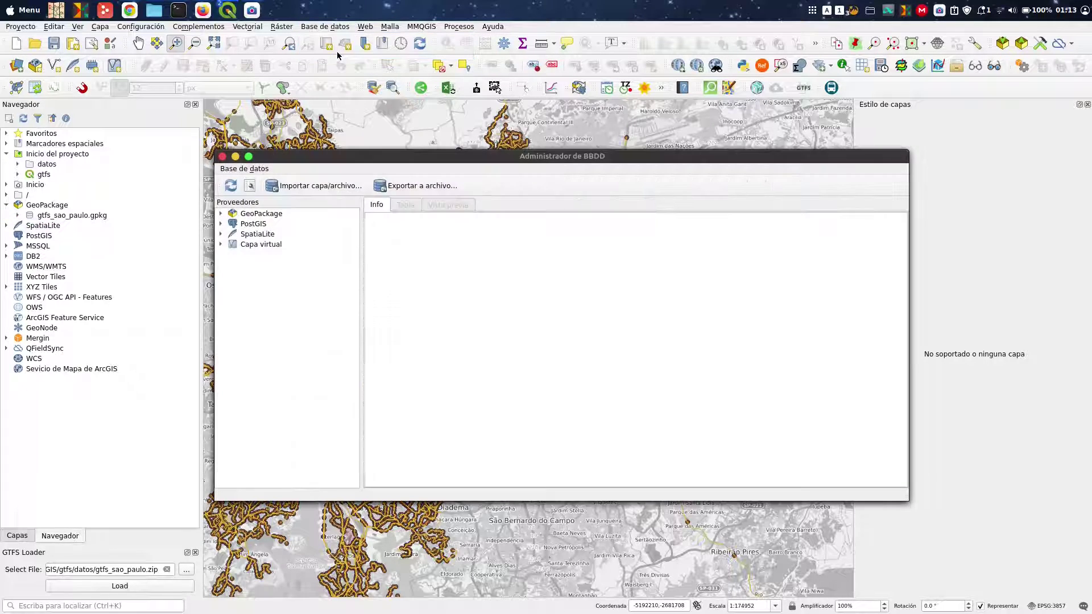
double_click(228, 216)
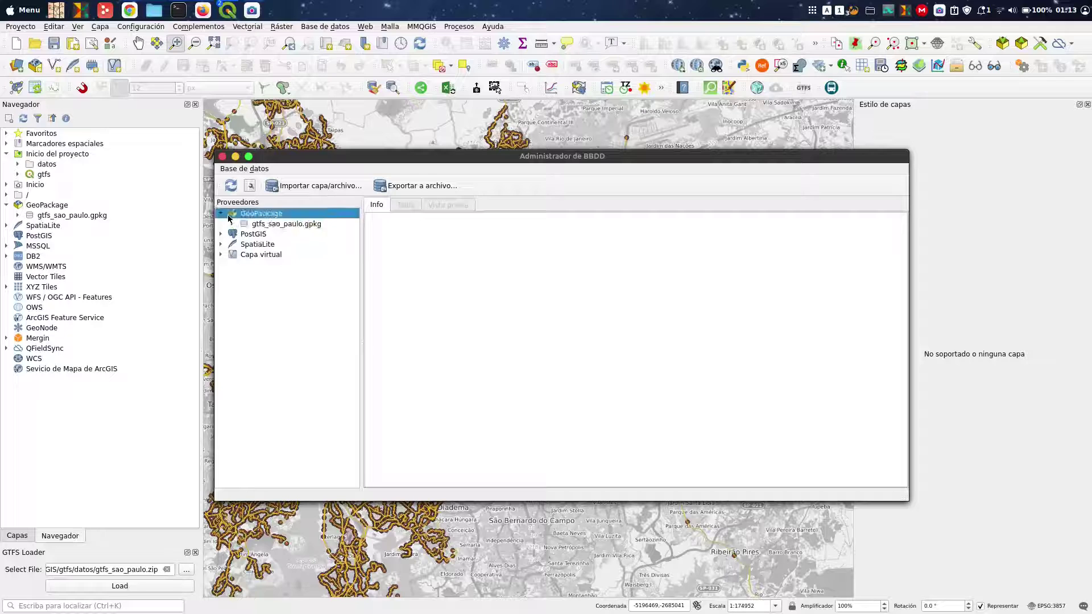
click(230, 223)
click(232, 224)
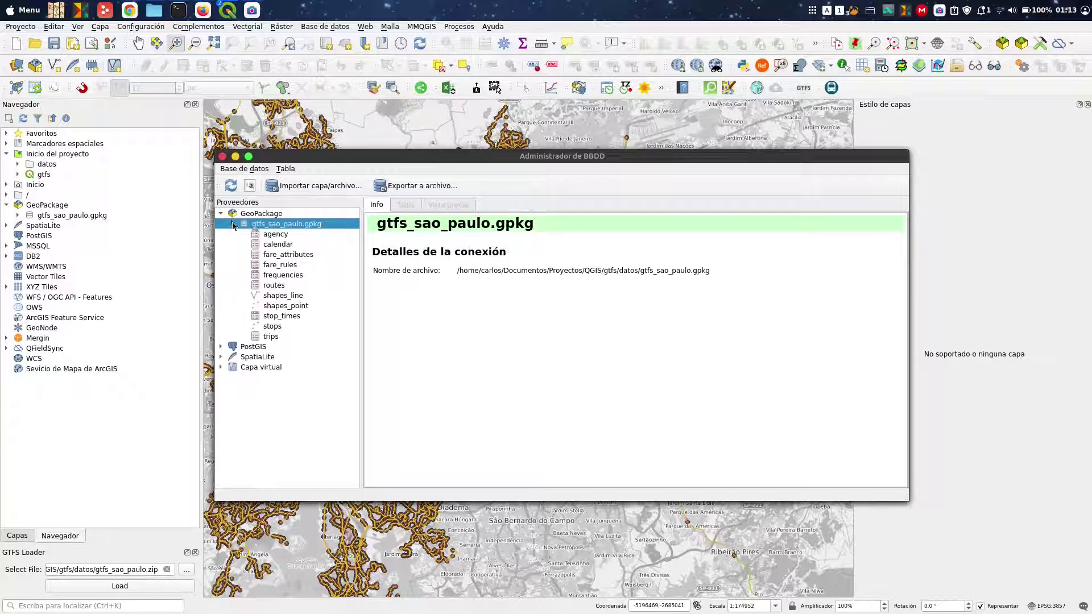
- Examine the fields of the agency table and the records of the agency, calendar and fare_attributes tables
click(310, 234)
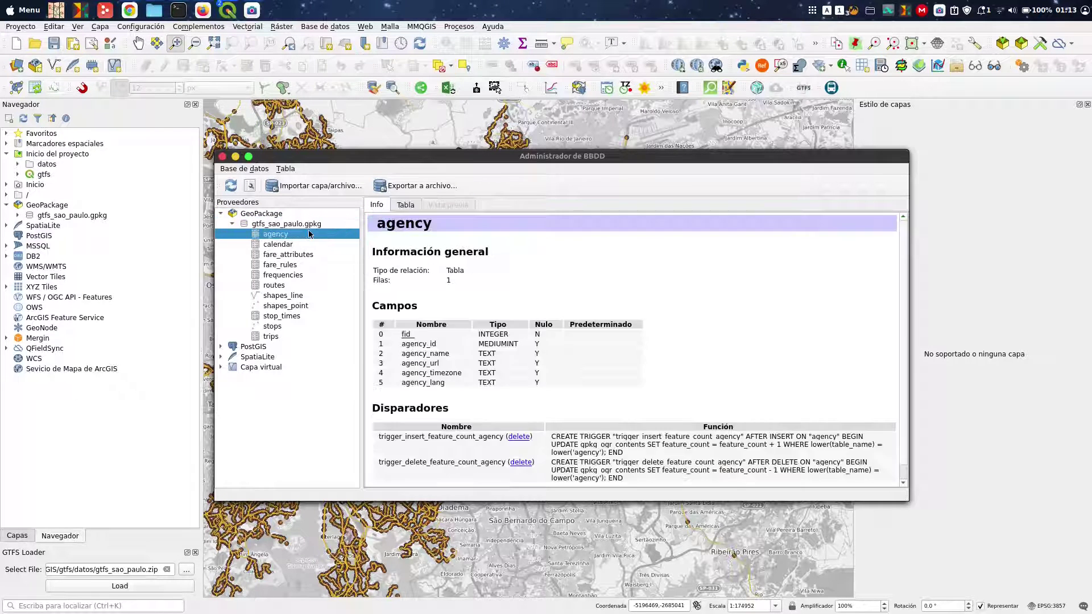
click(406, 205)
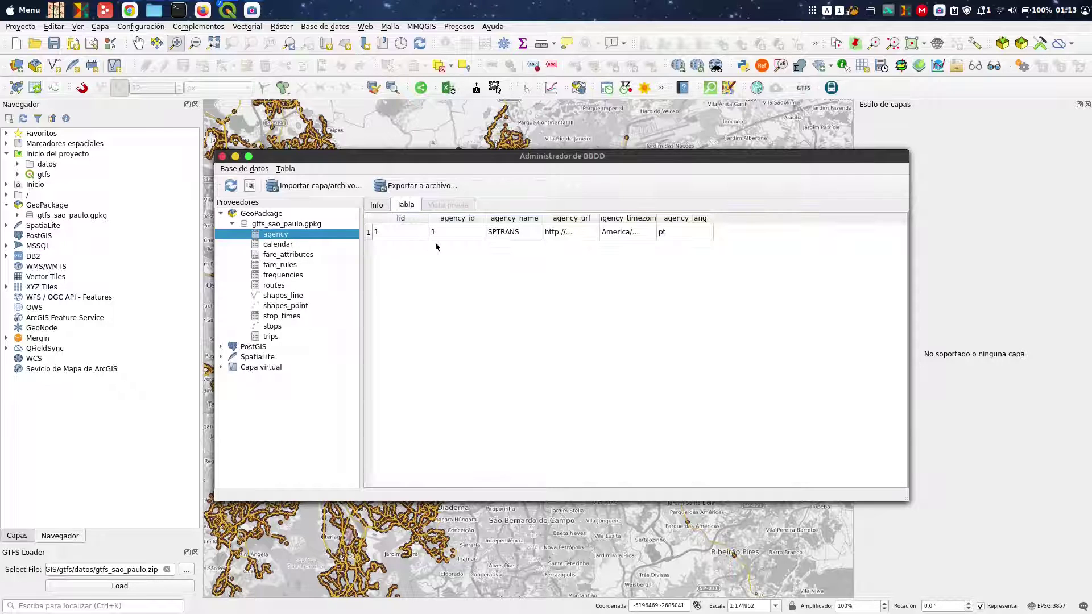
click(281, 245)
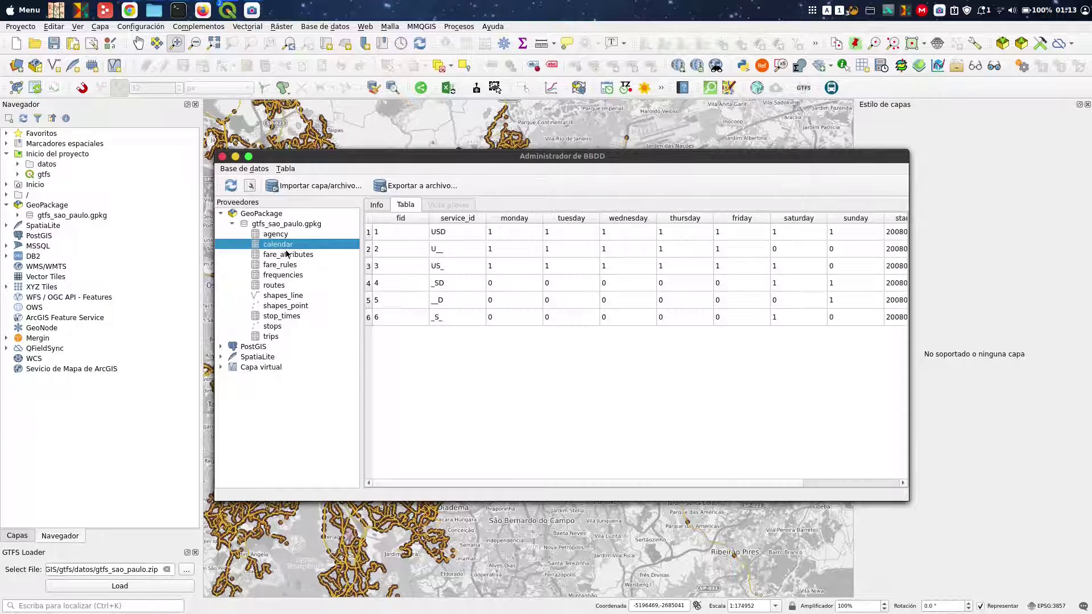
click(287, 254)
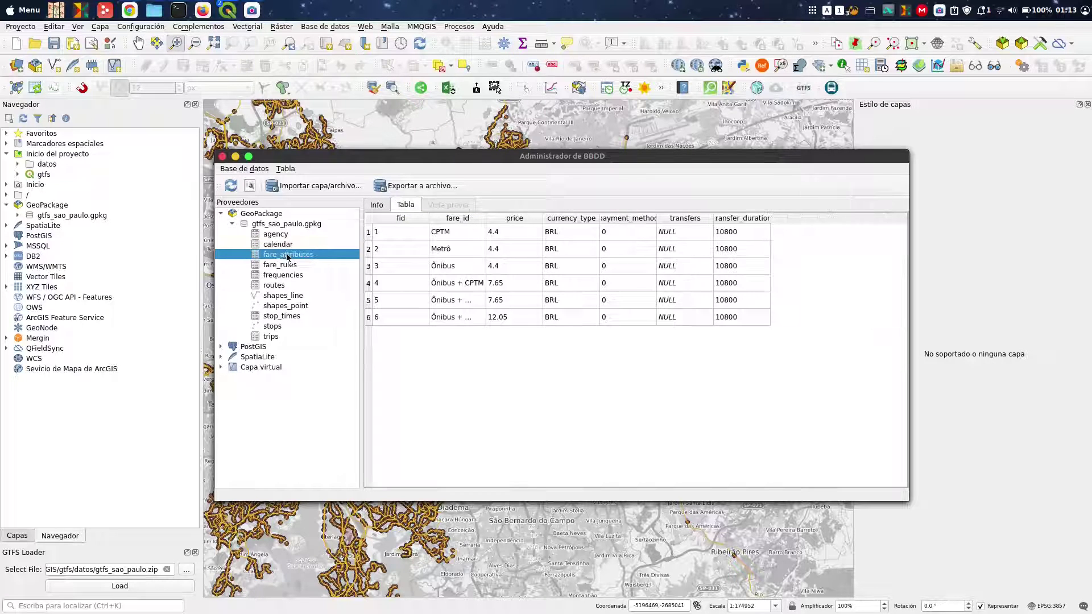
- Preview the geometry of shapes_line and stops, and examine the fields and records of the routes table
click(307, 298)
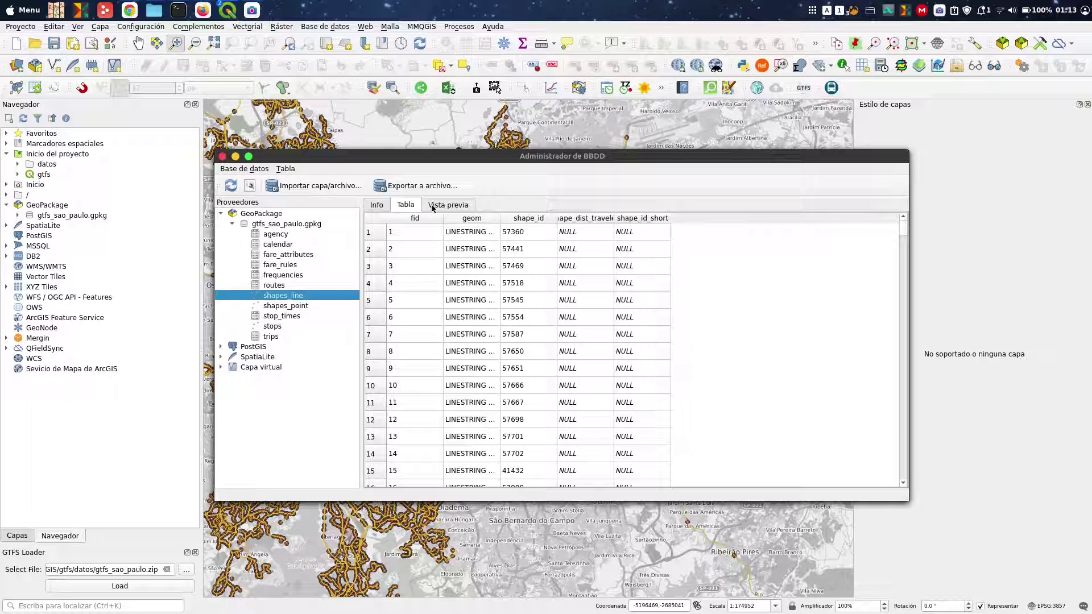
click(438, 207)
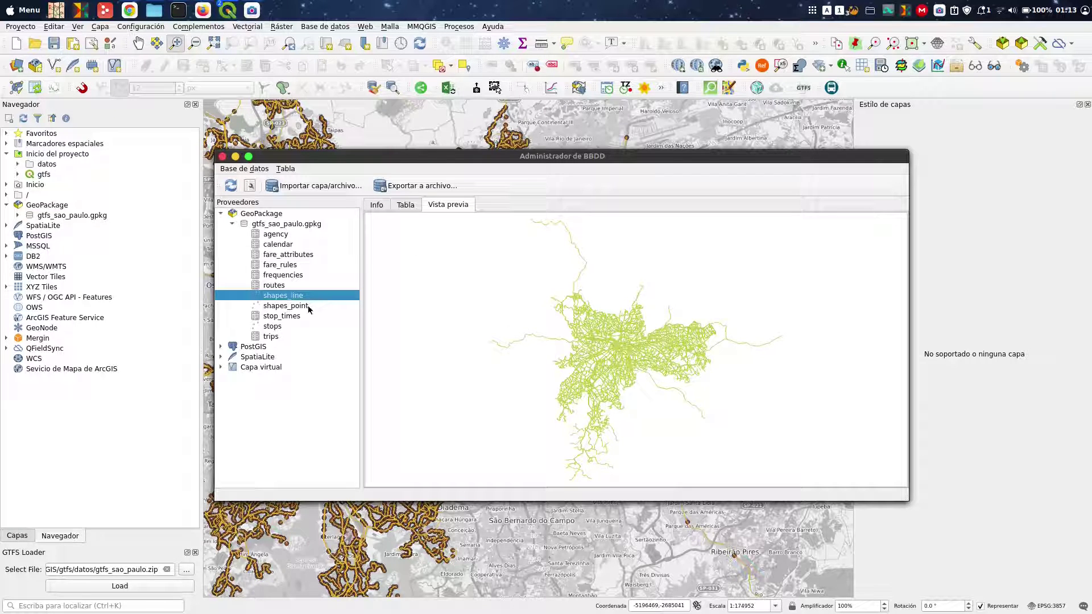
click(286, 327)
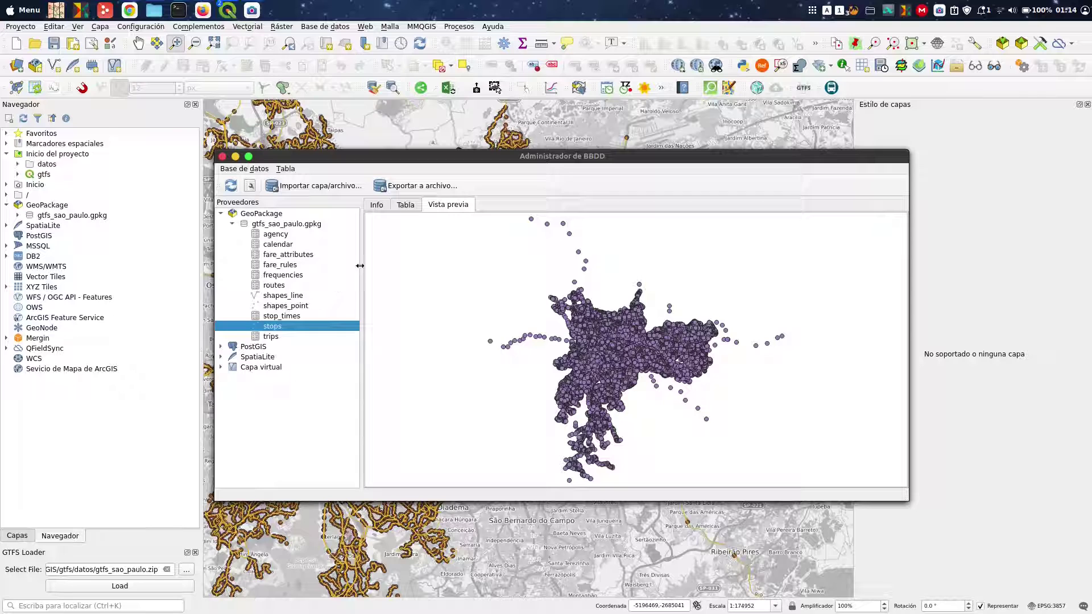
click(290, 285)
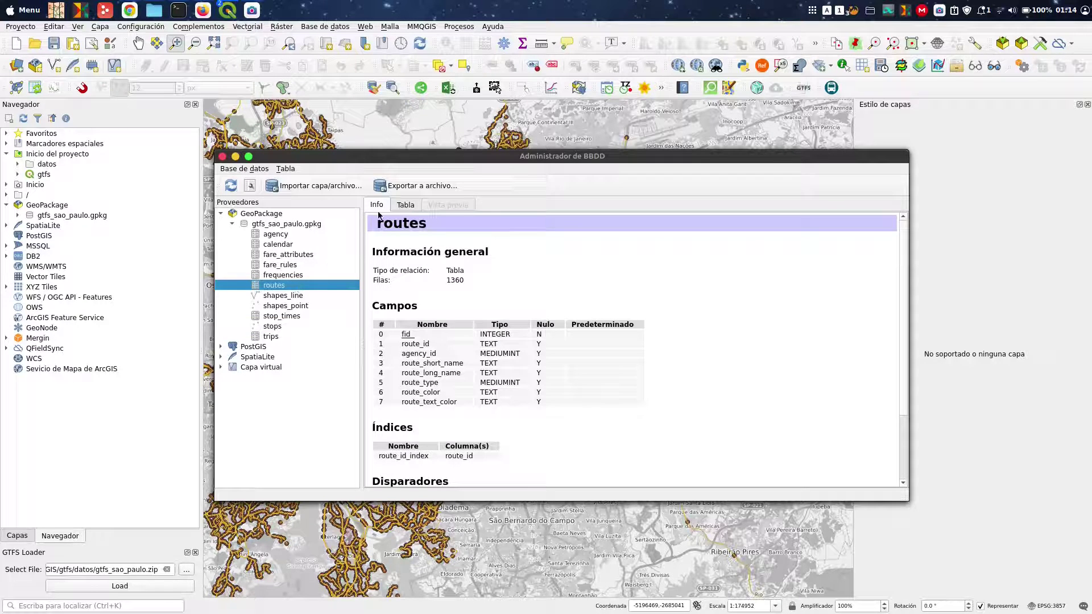
click(405, 205)
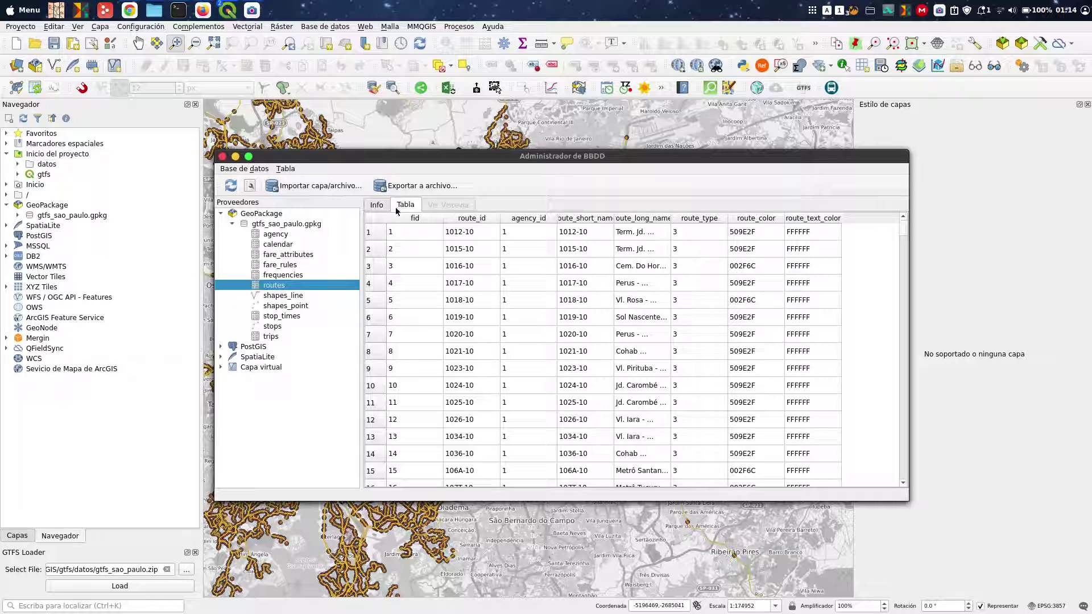
- Start a new SQL query on gtfs_sao_paulo.gpkg with the statement "select * from routes"
click(250, 188)
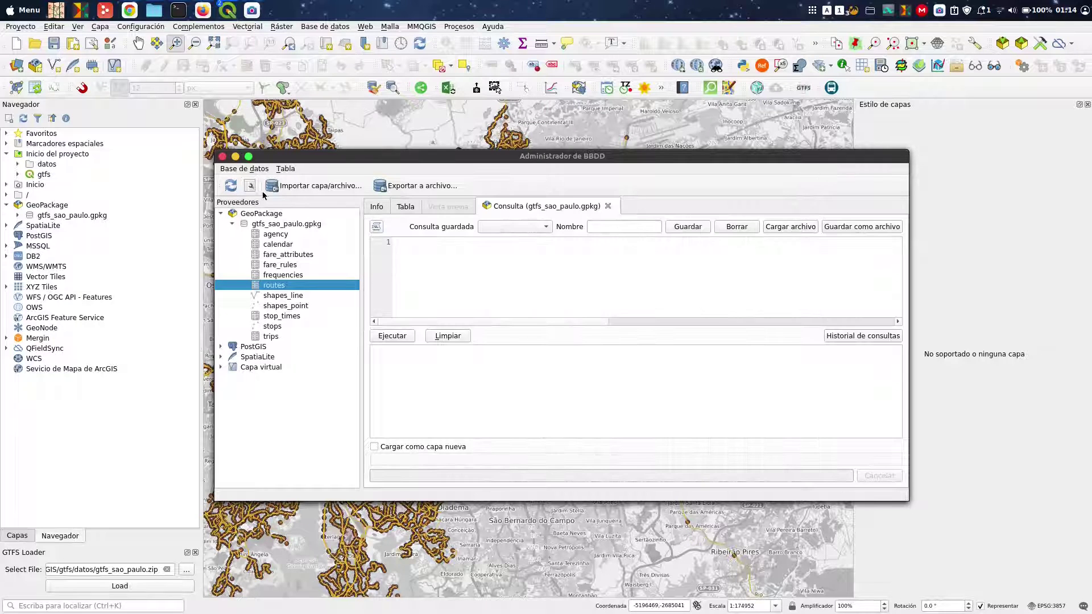
click(439, 247)
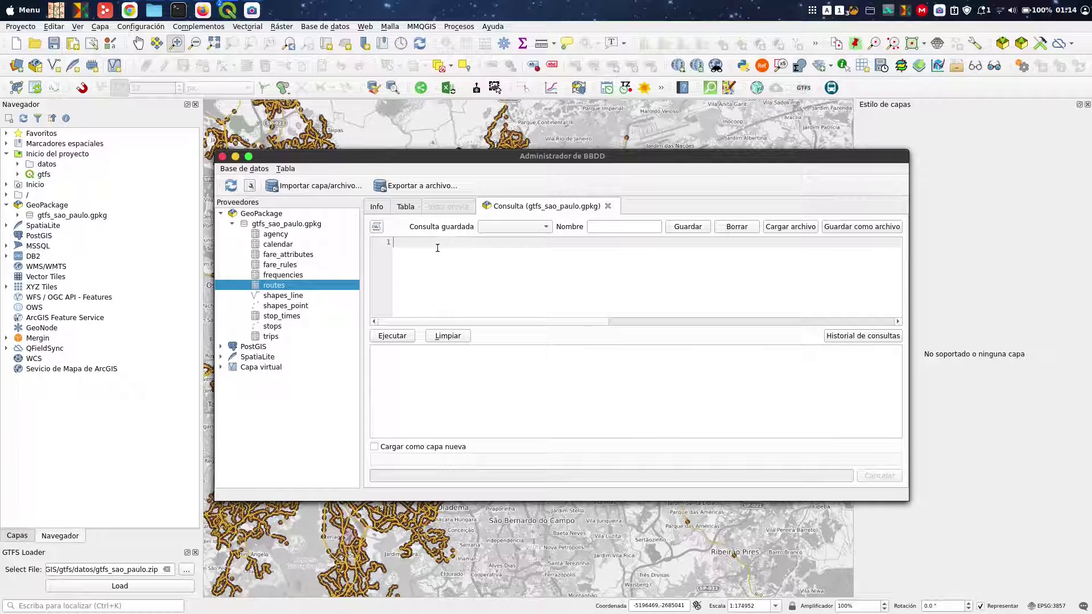
text(SE)
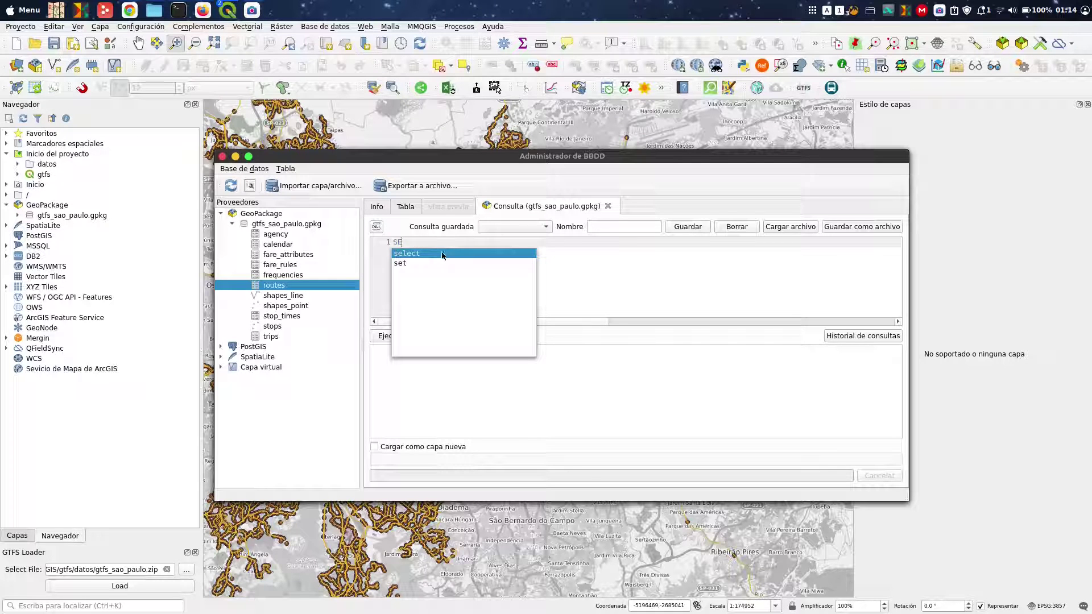
double_click(442, 254)
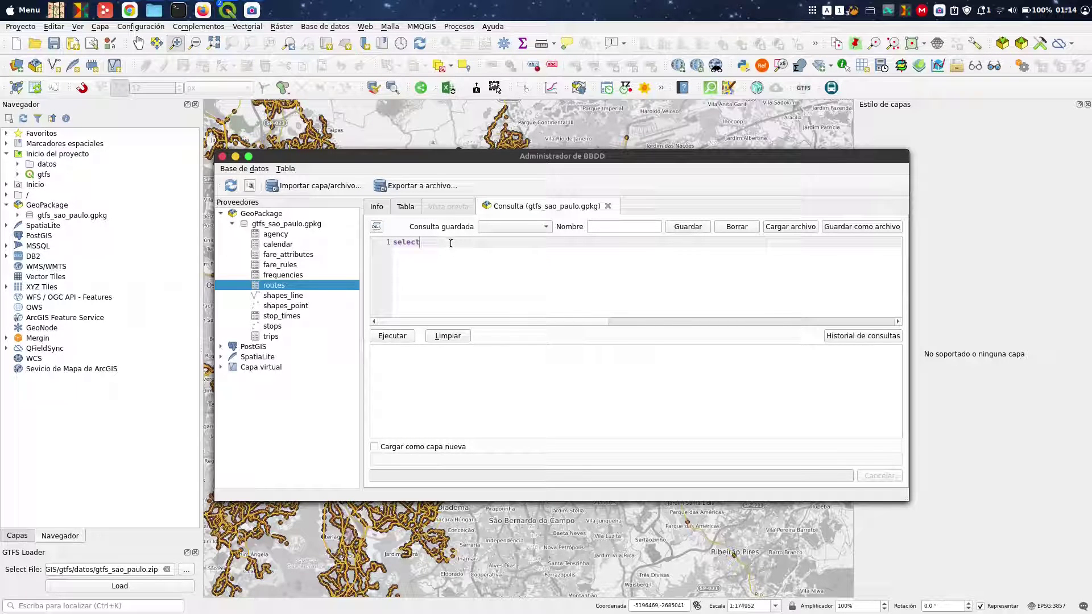
text(* FRO)
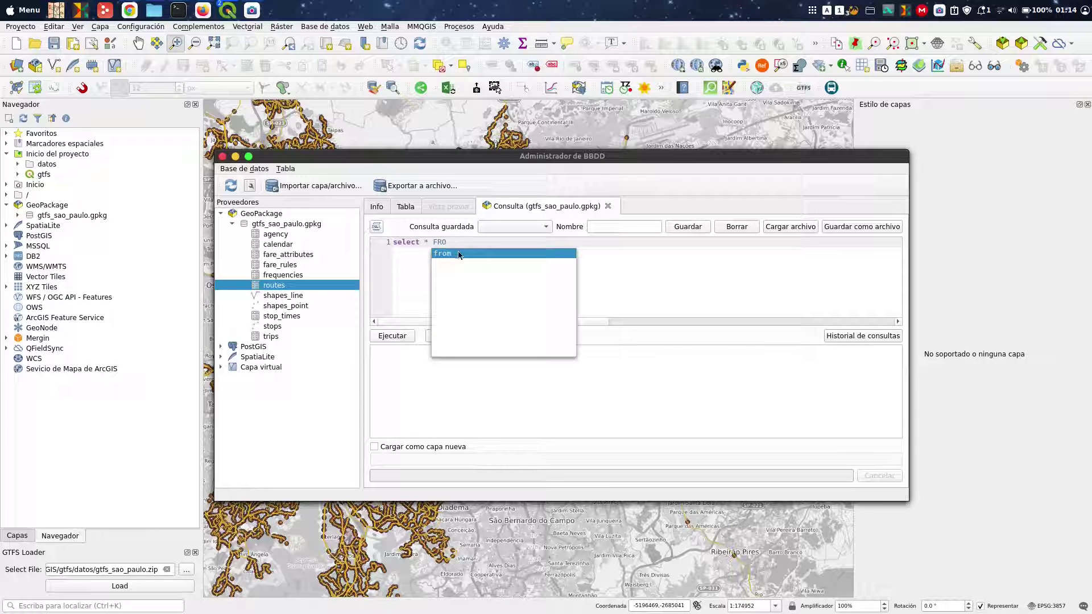
double_click(459, 253)
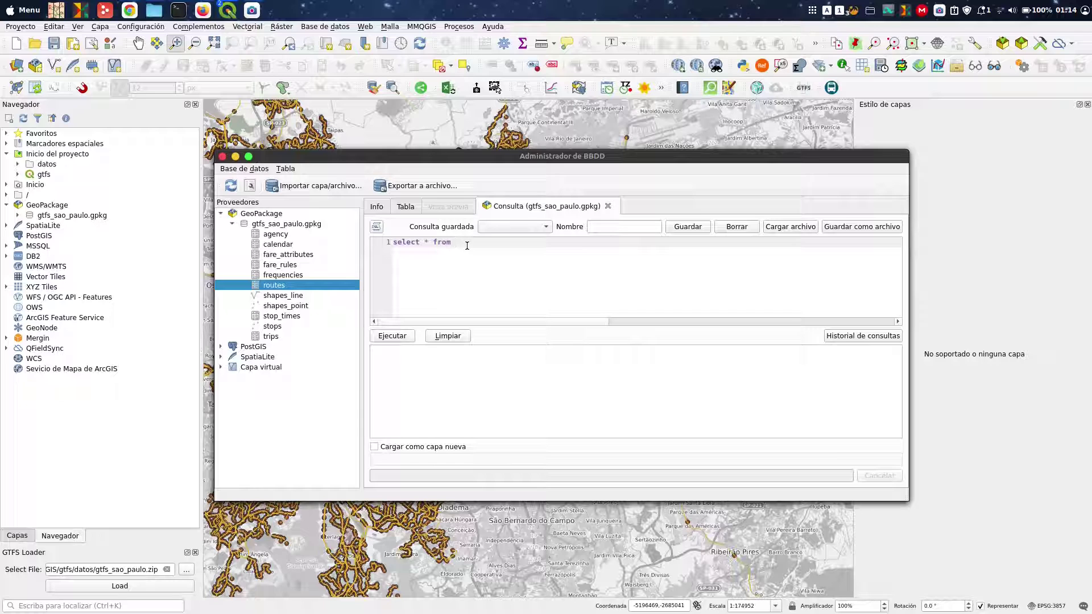
text(ROU)
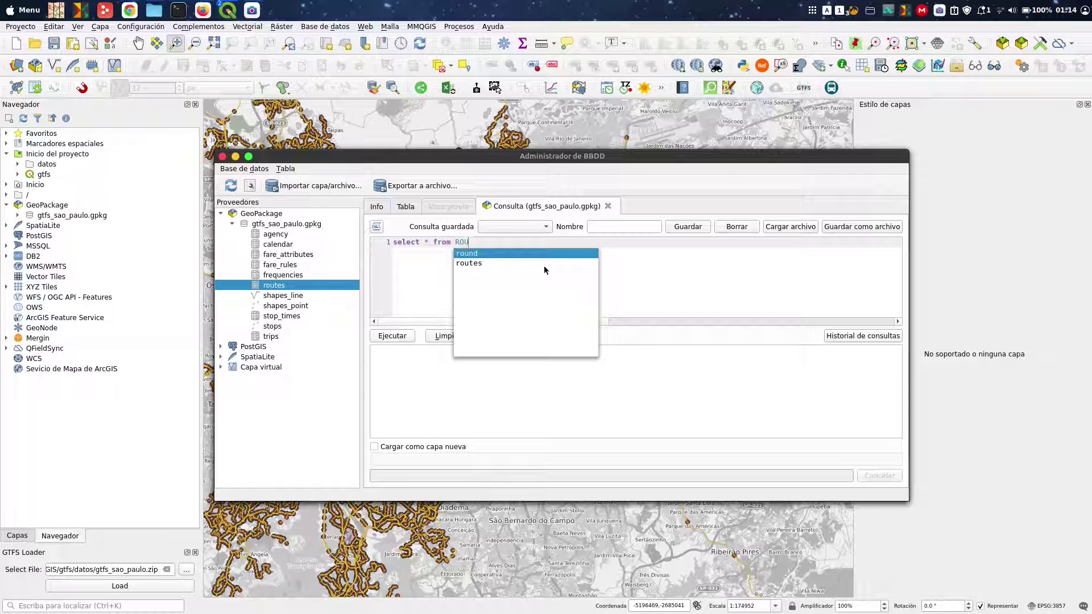
click(478, 262)
key(Caps_Lock)
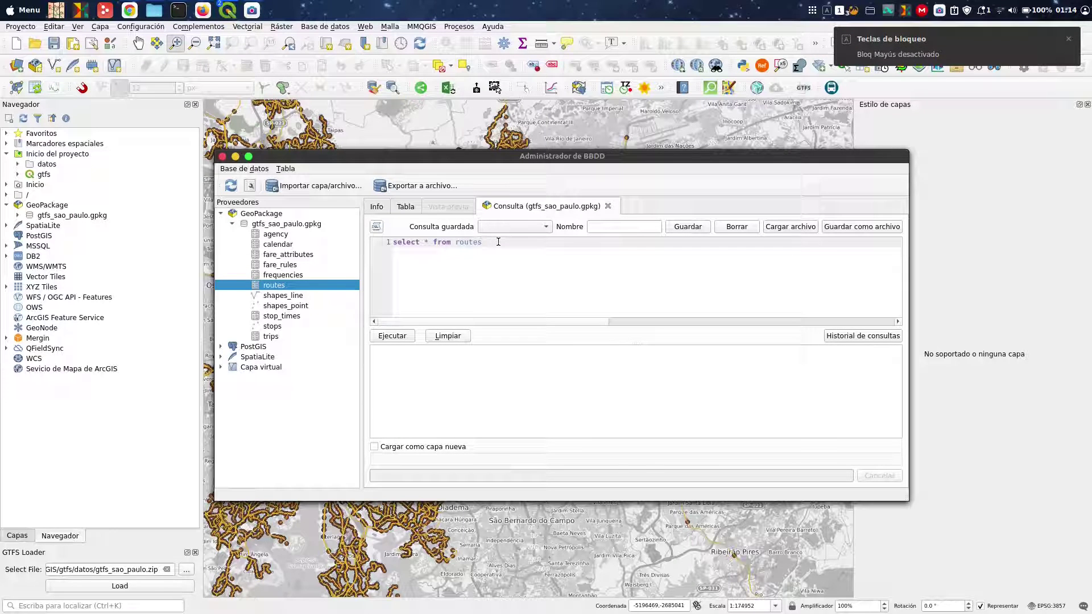
- Add the condition "where route_type = 3" to the routes query, run it and look through the returned records
text(wh)
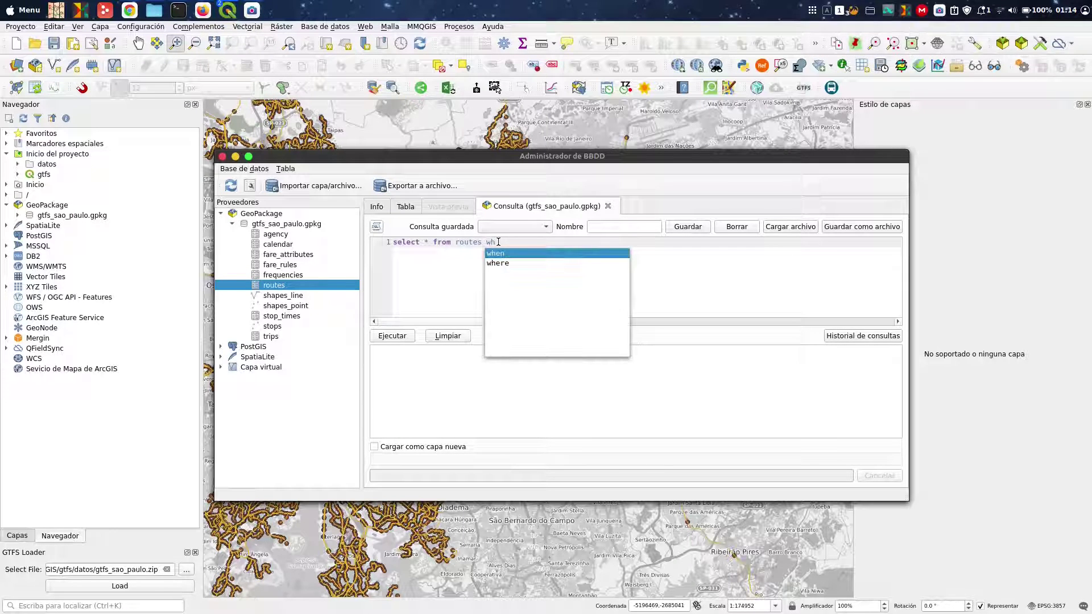
double_click(511, 262)
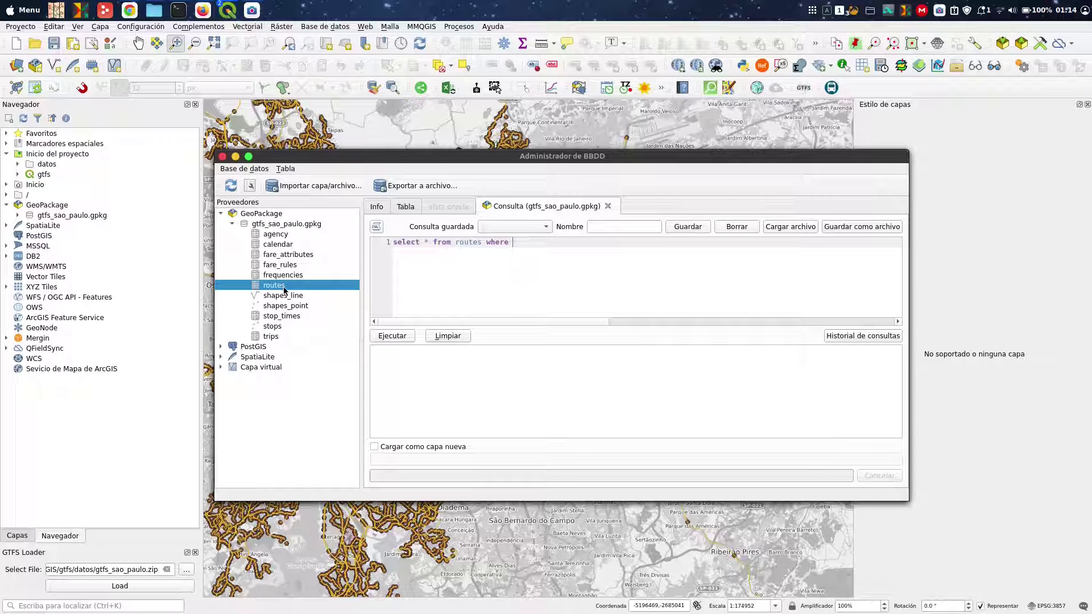
click(406, 207)
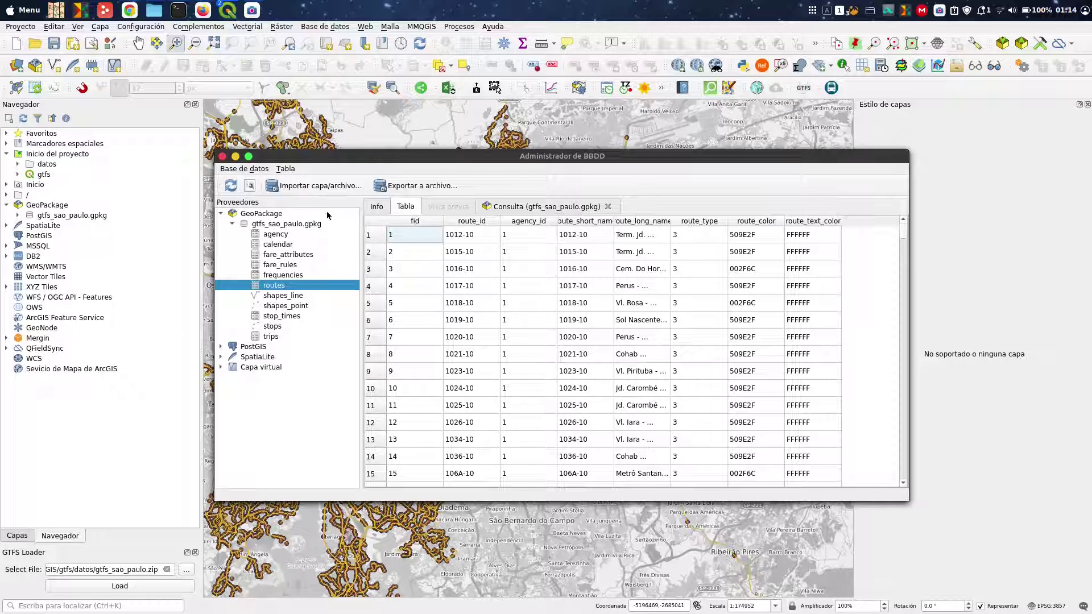
click(492, 208)
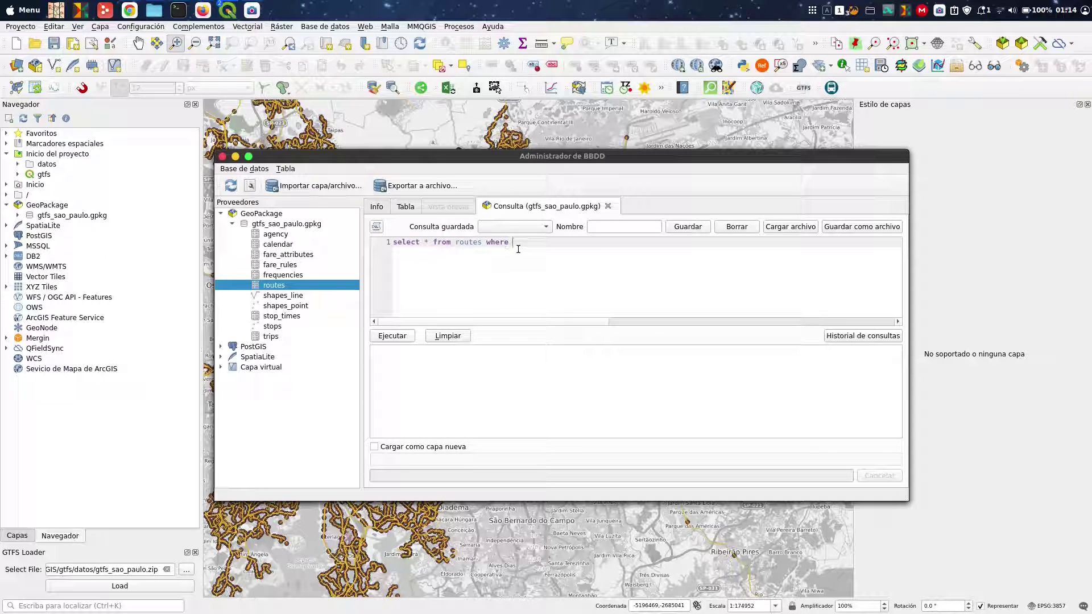
text(rou)
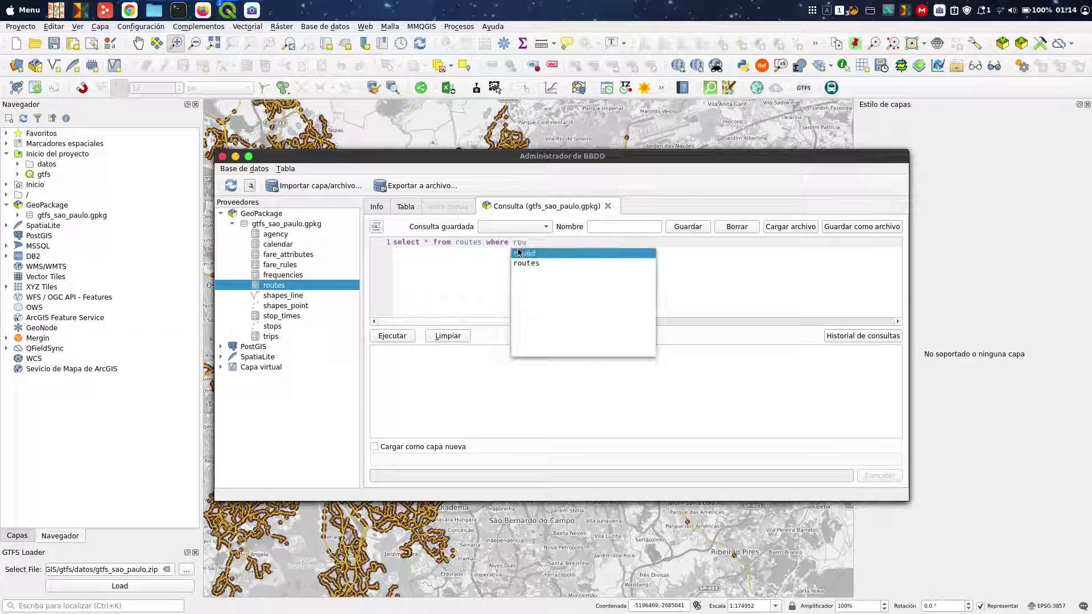
text(tes where route_t)
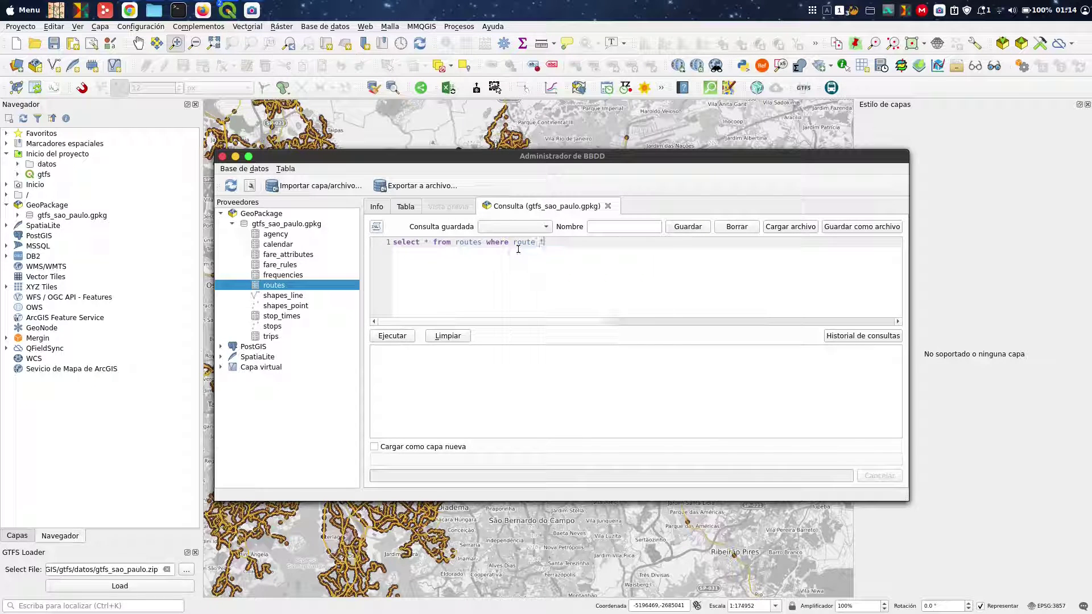
text(ype =)
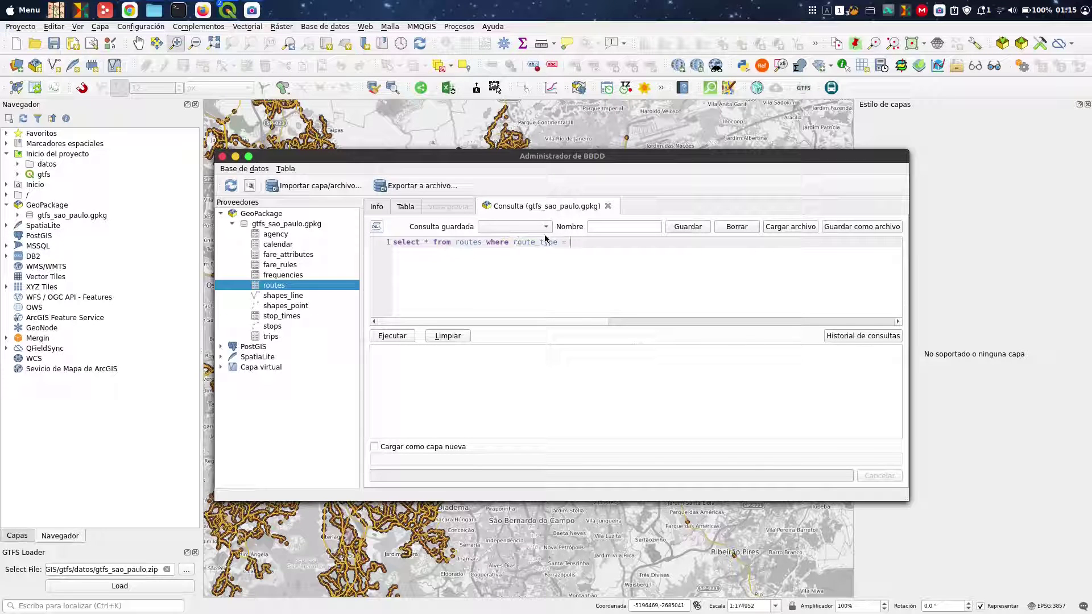
text( 3)
click(407, 337)
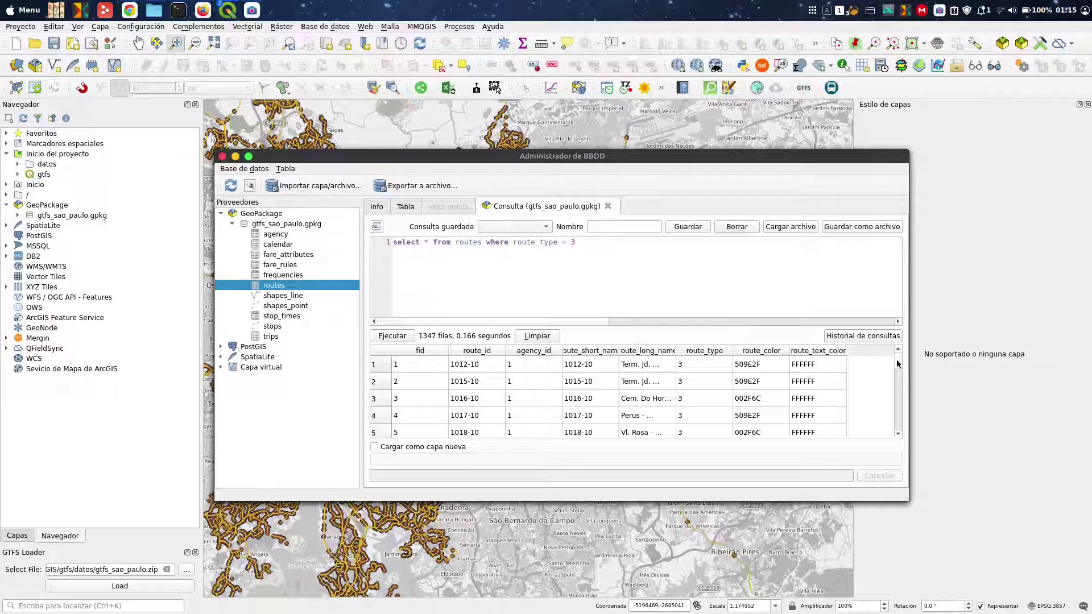
drag(897, 364, 900, 385)
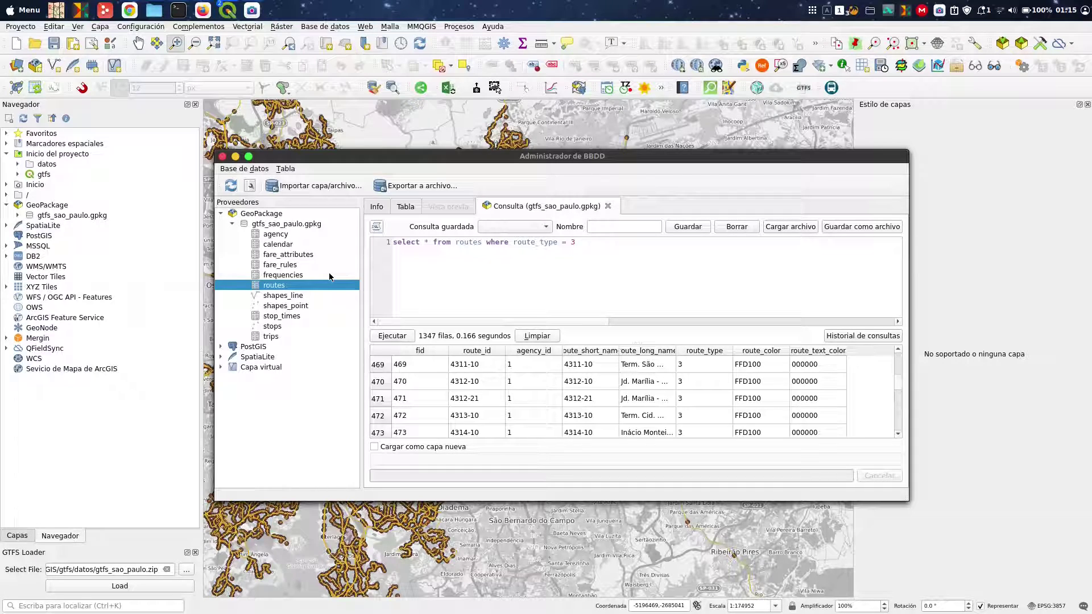
- Return to the main map window, show the project's layer list and open the GTFS GO import dialog
key(alt+Tab)
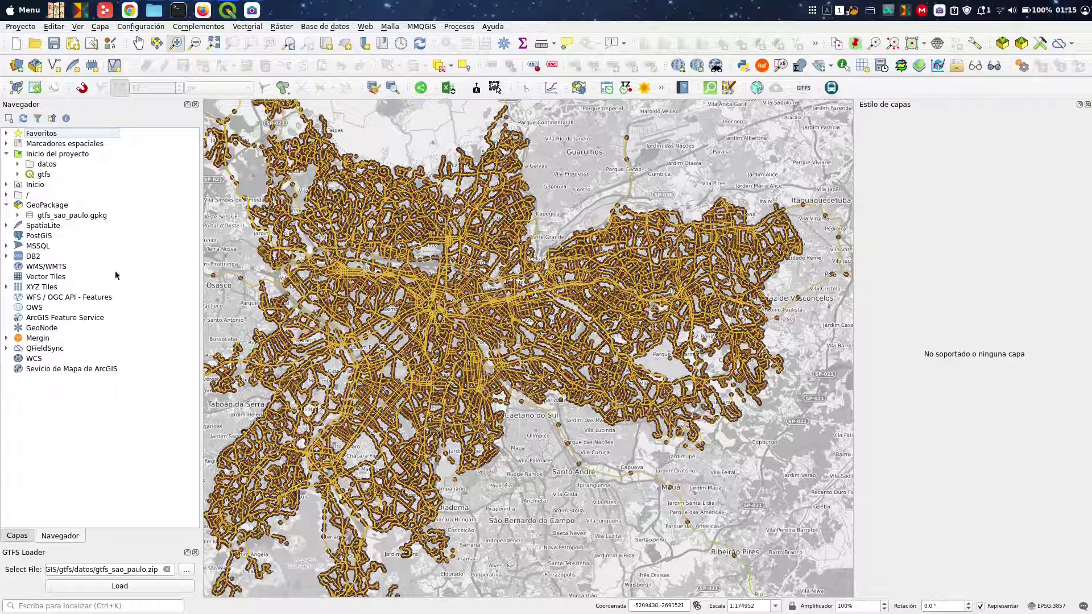
click(21, 539)
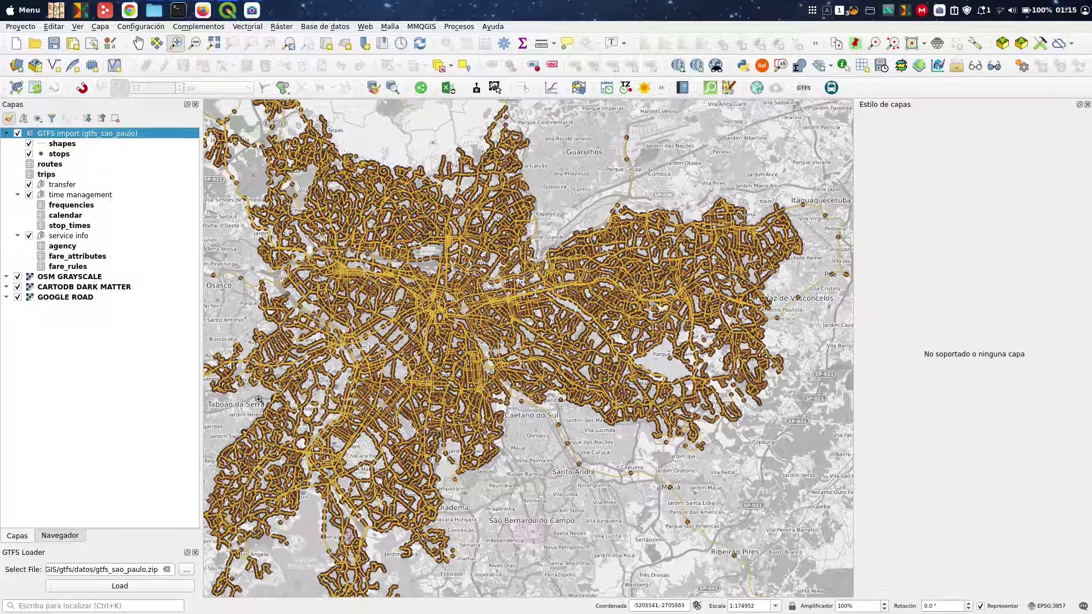
click(830, 89)
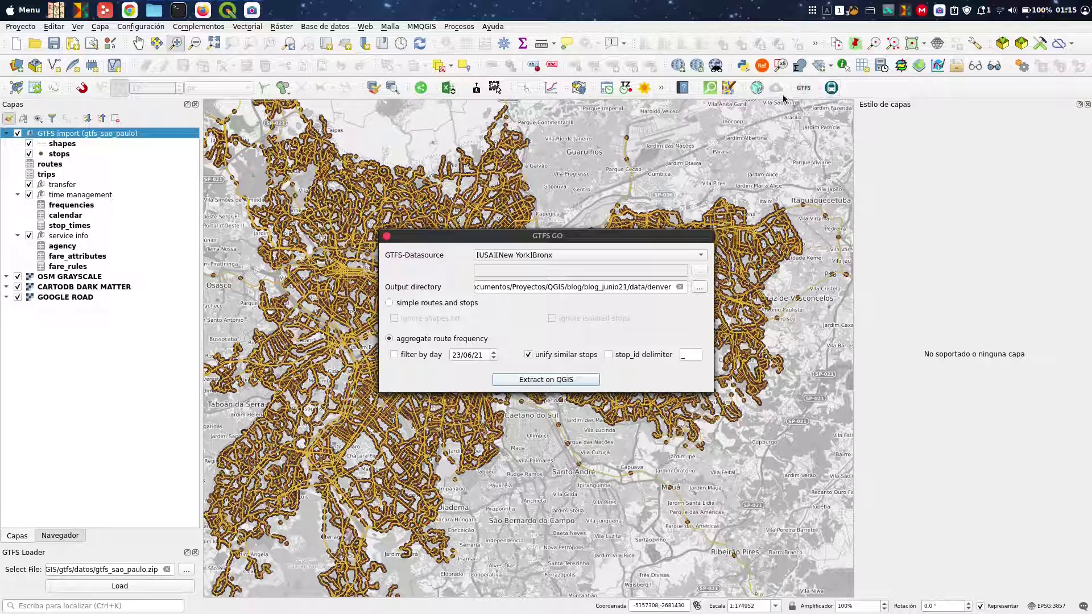
drag(495, 243, 454, 241)
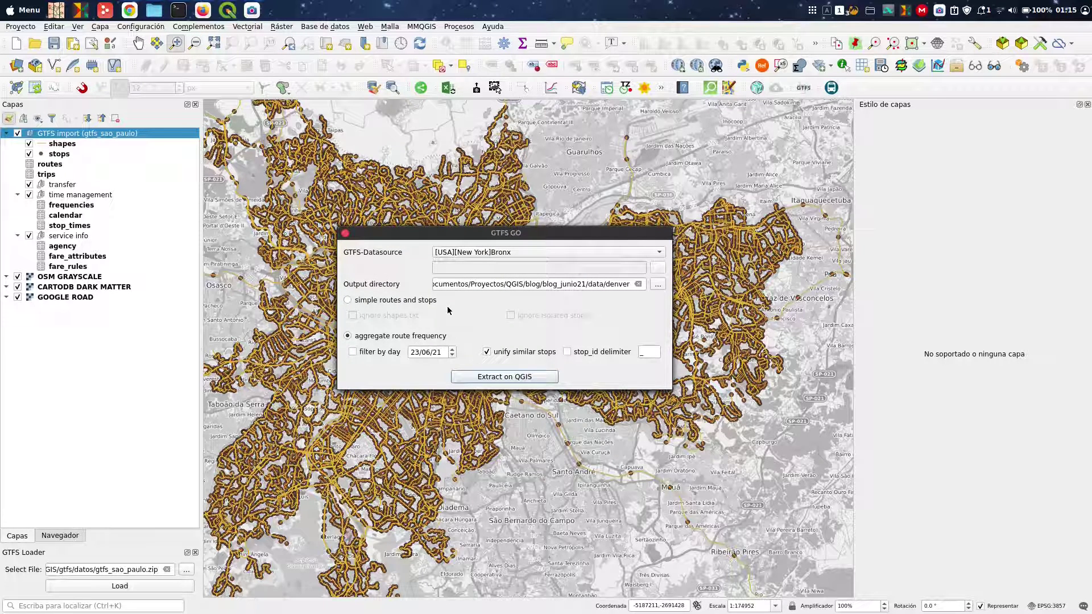
click(549, 250)
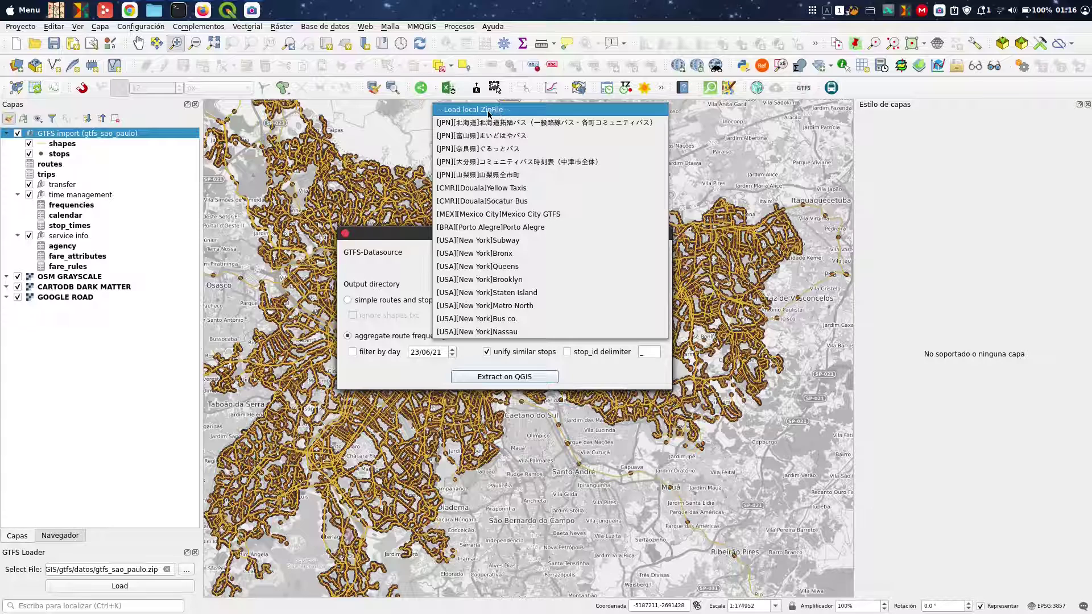
click(488, 111)
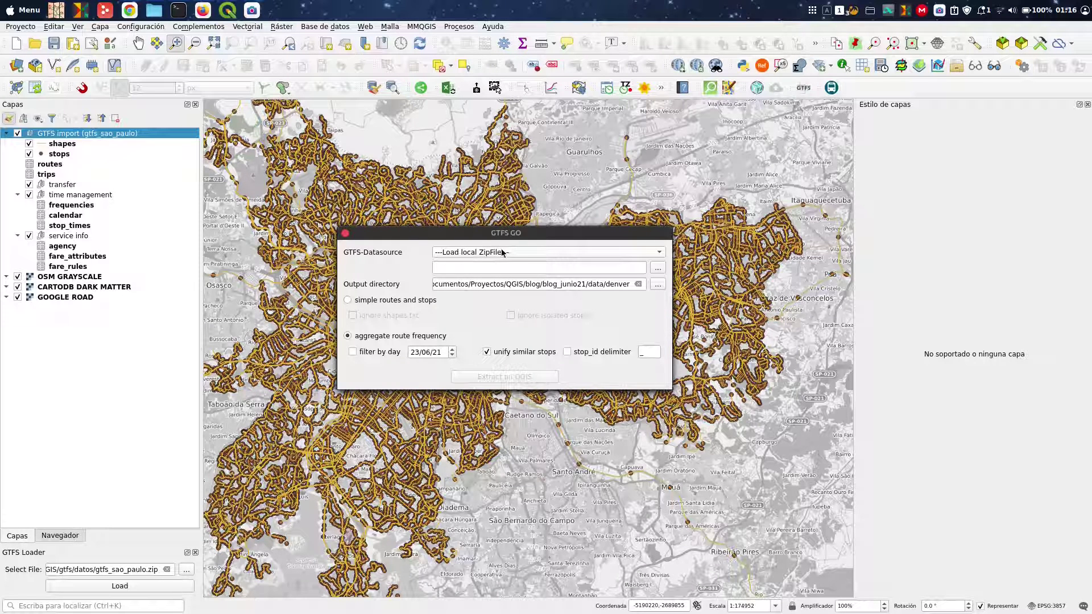
click(658, 268)
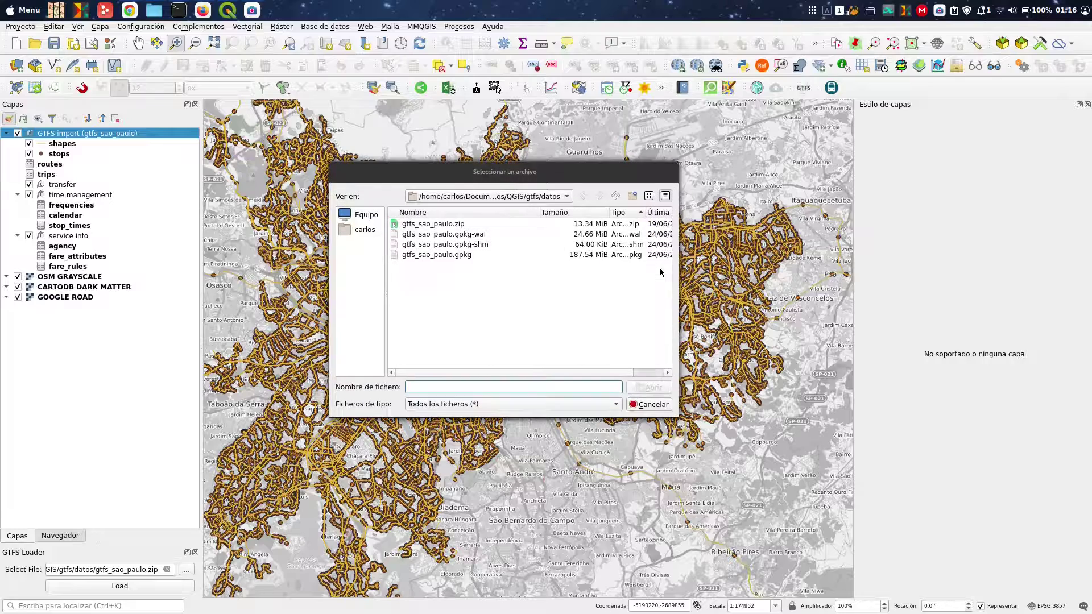
click(462, 224)
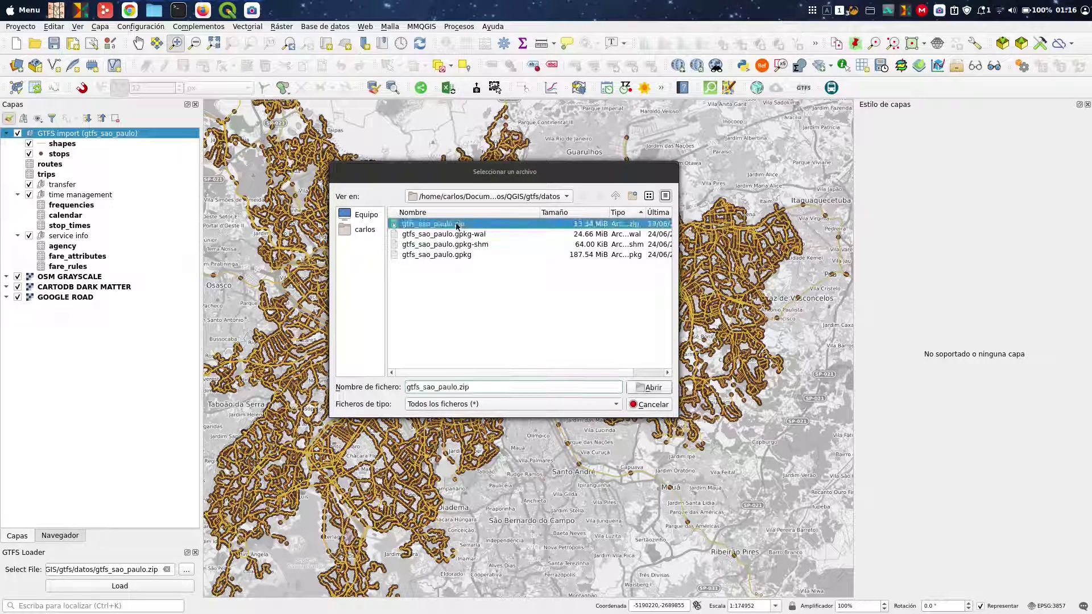
click(648, 404)
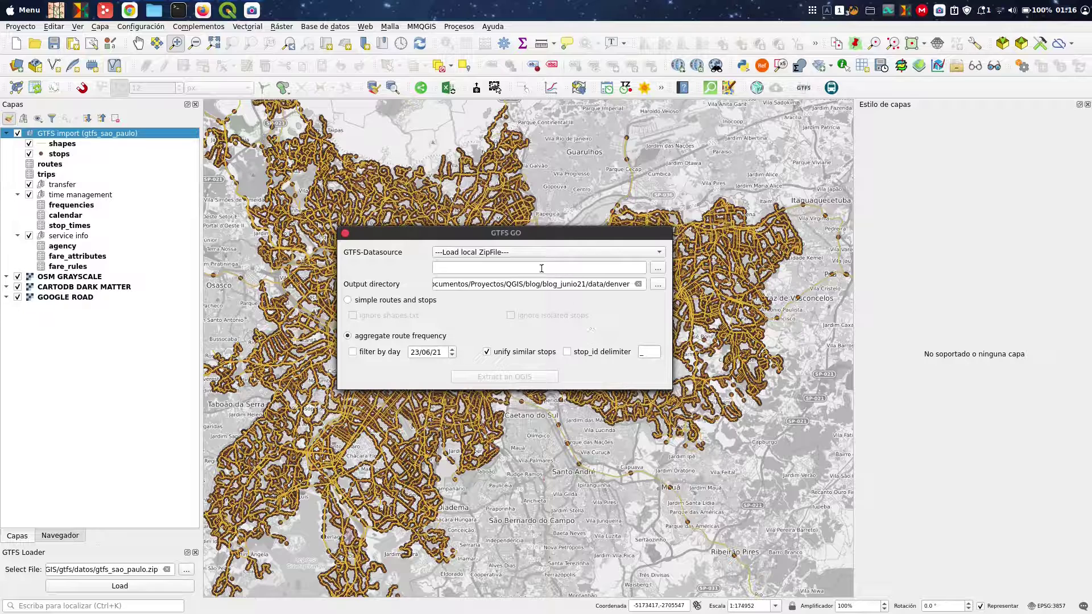
- Extract the [MEX][Mexico City]Mexico City GTFS source as simple routes and stops, with the QGIS/gtfs project folder as output directory
click(626, 251)
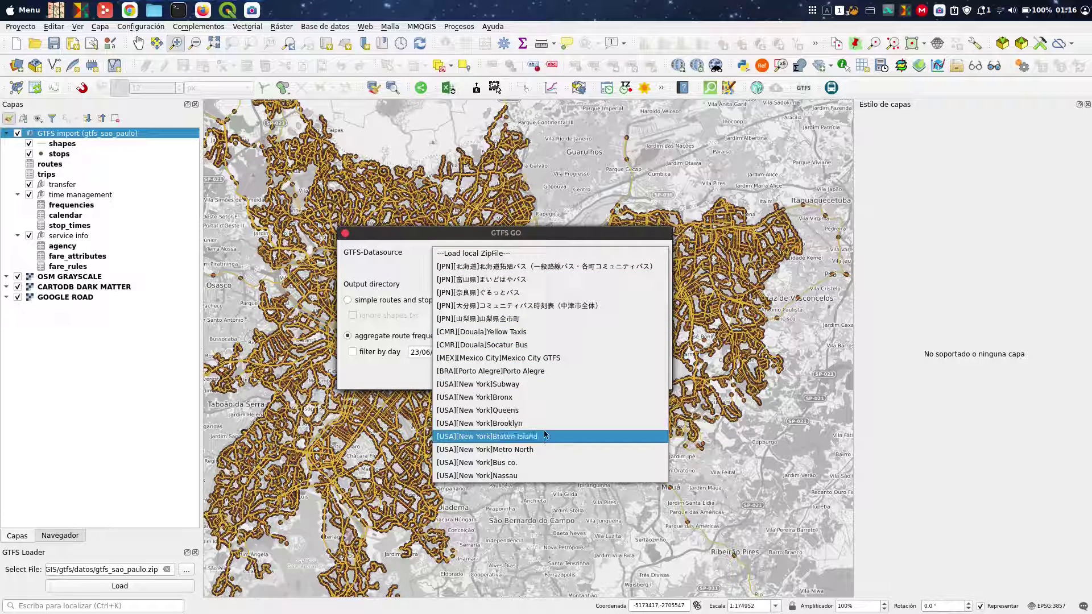
click(533, 359)
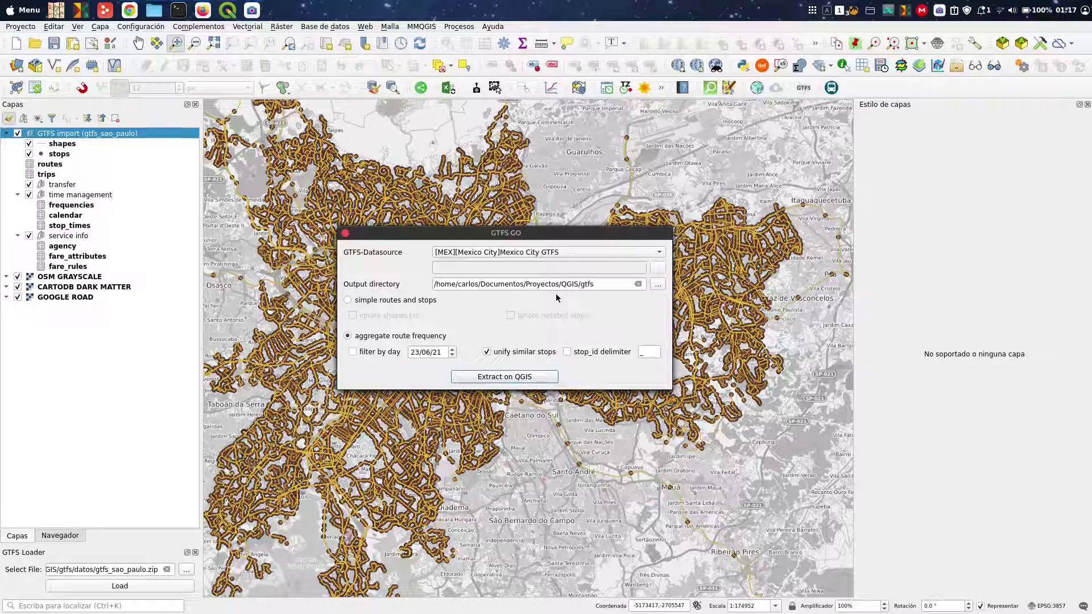
click(347, 300)
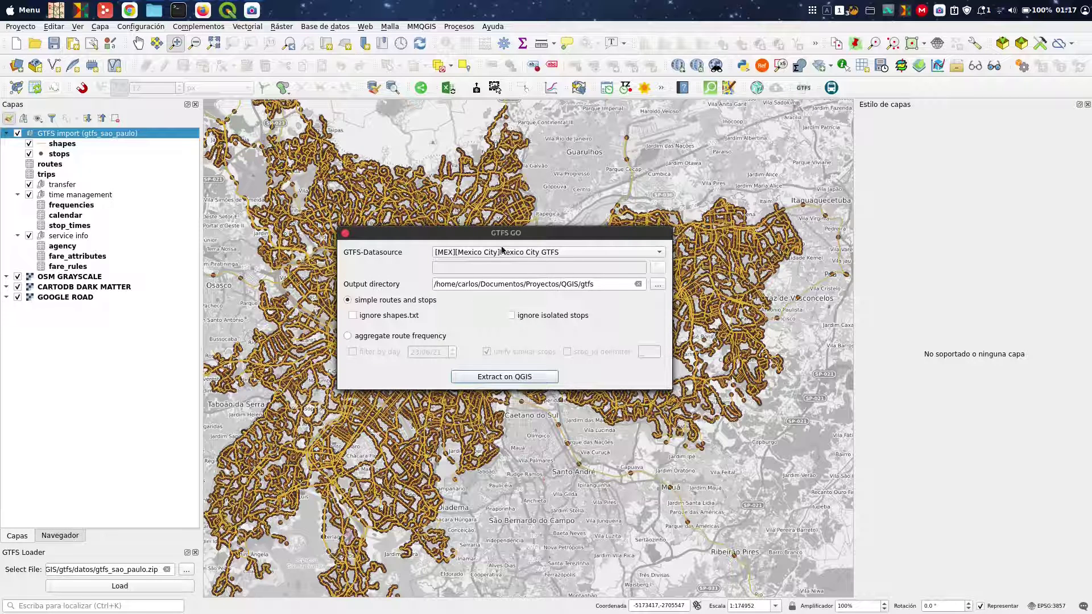
click(514, 378)
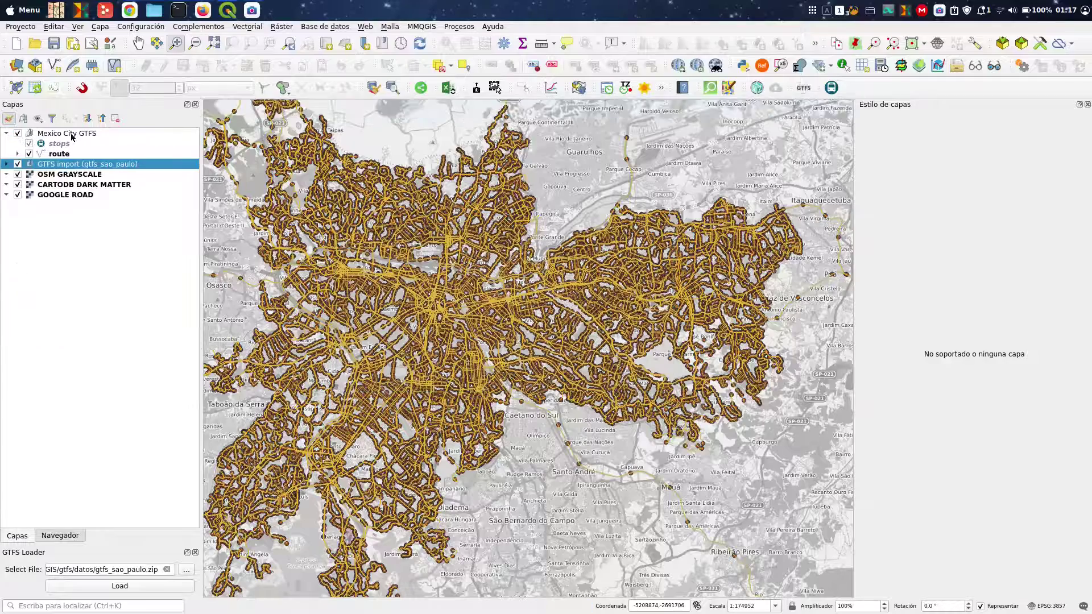
- Zoom to the Mexico City GTFS group and hide the OSM GRAYSCALE base map
click(71, 134)
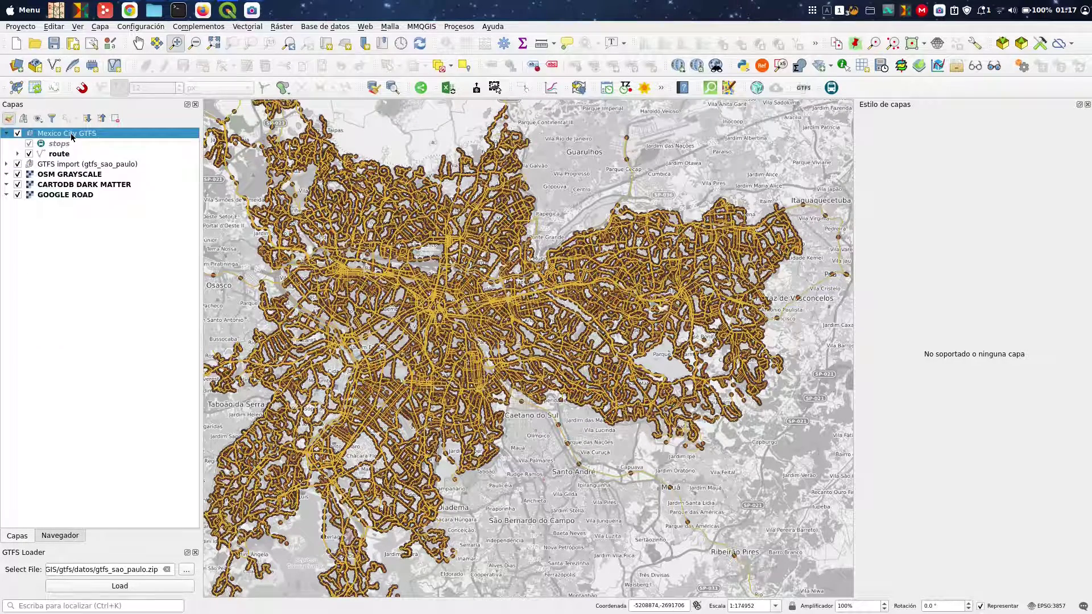
right_click(71, 136)
click(87, 141)
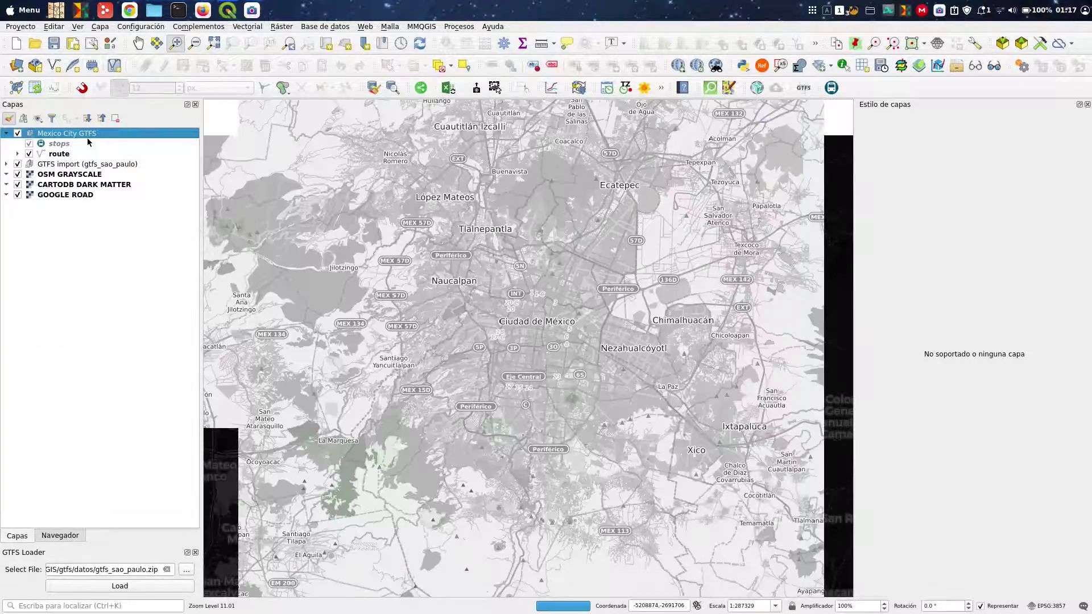
click(18, 174)
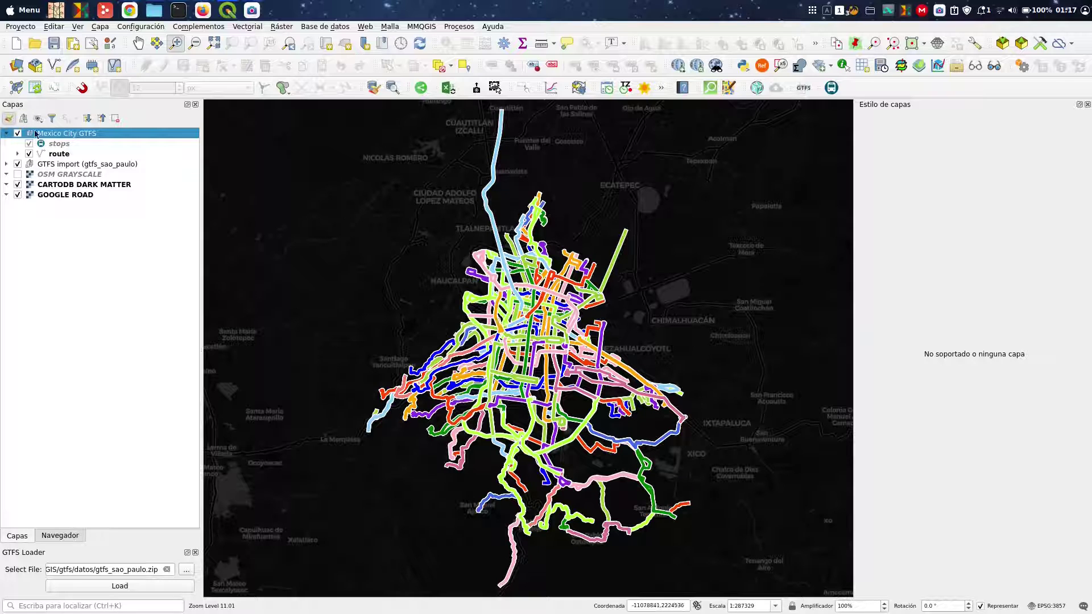
right_click(80, 137)
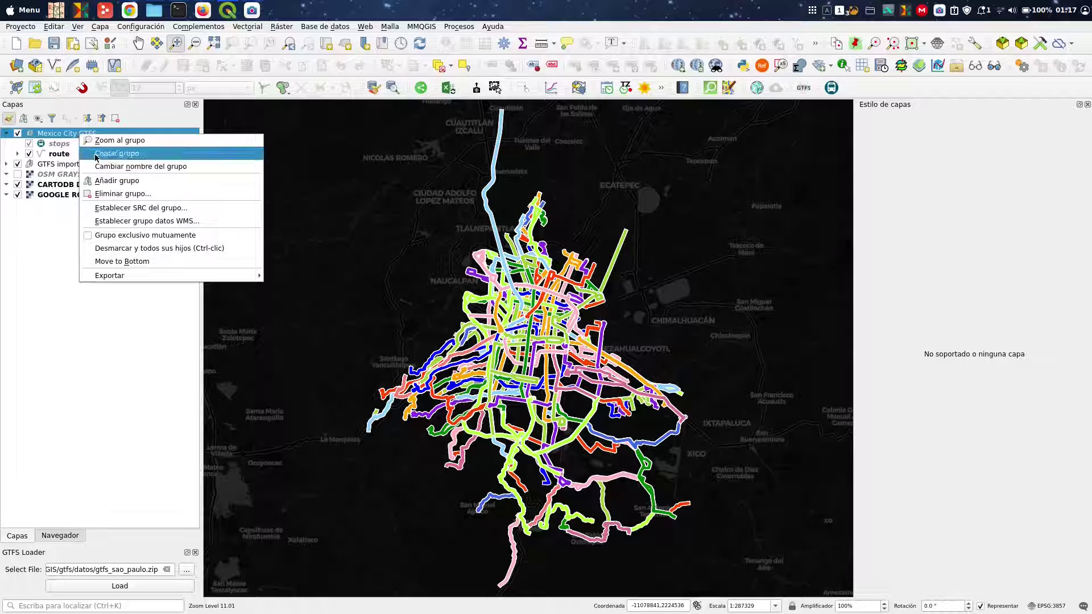
click(57, 148)
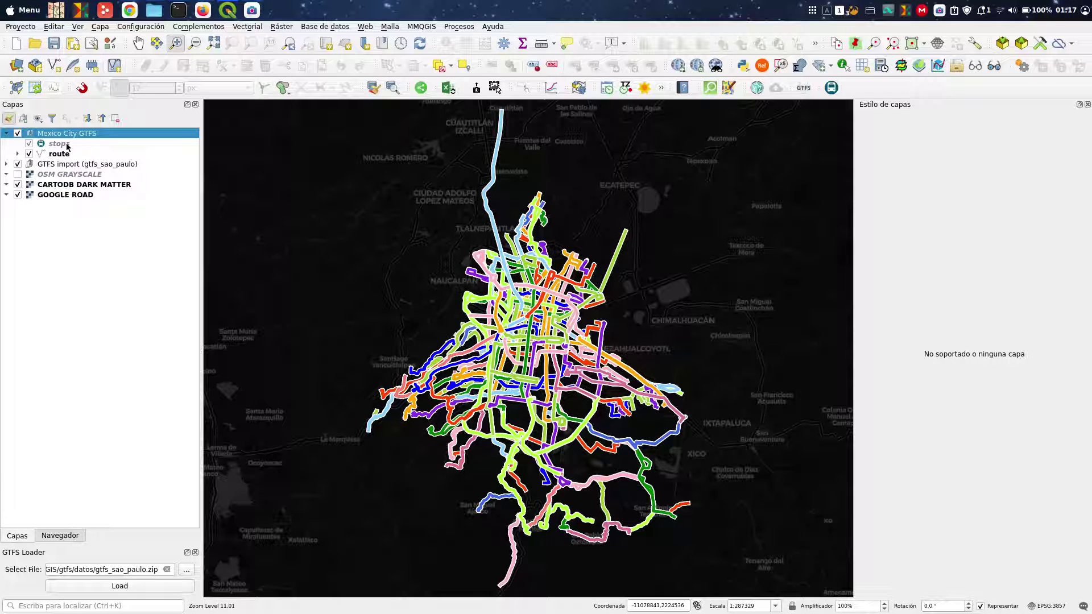
- Review the information properties of the Mexico City stops layer and the legend classes of the route layer
click(66, 145)
right_click(66, 145)
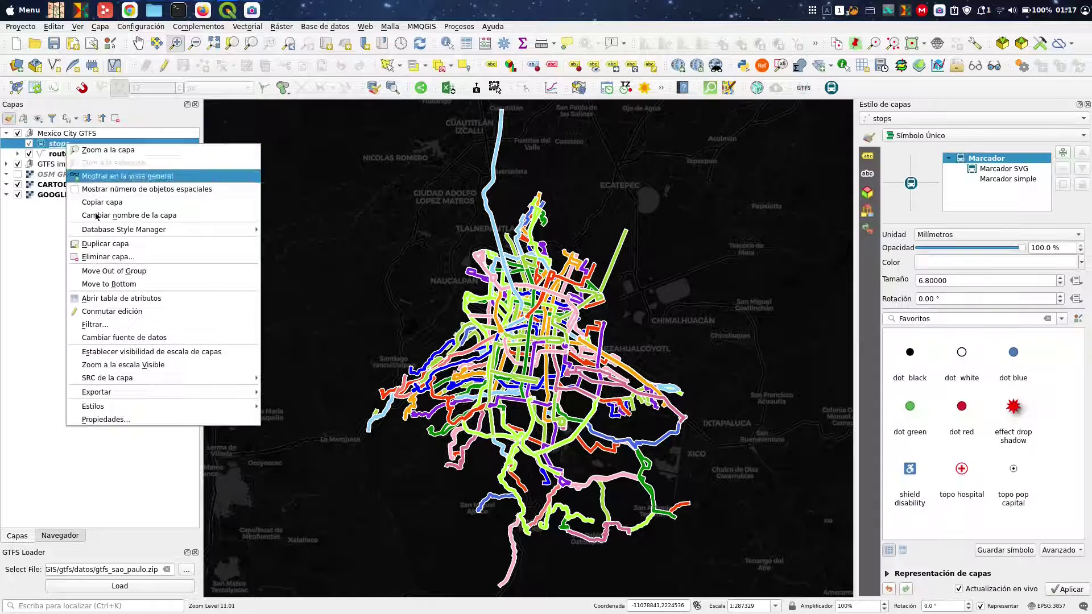
click(124, 420)
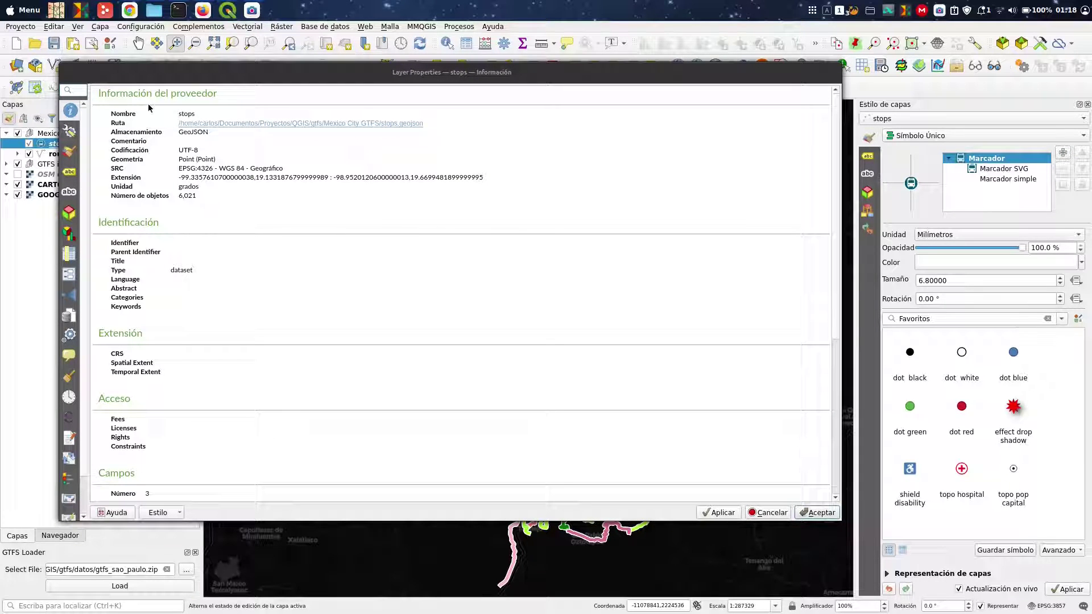
click(813, 512)
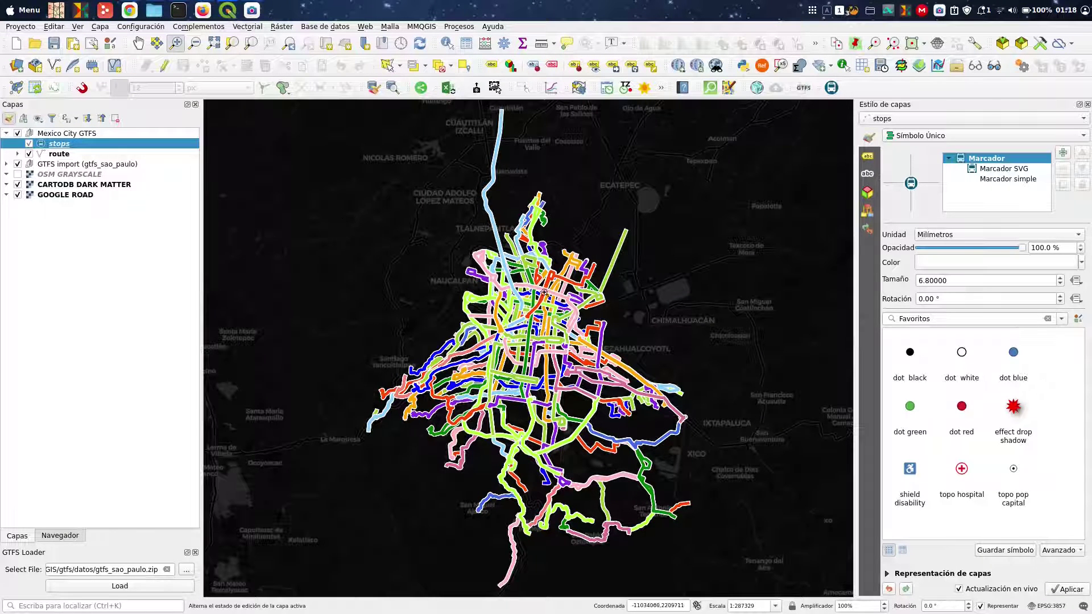
click(15, 154)
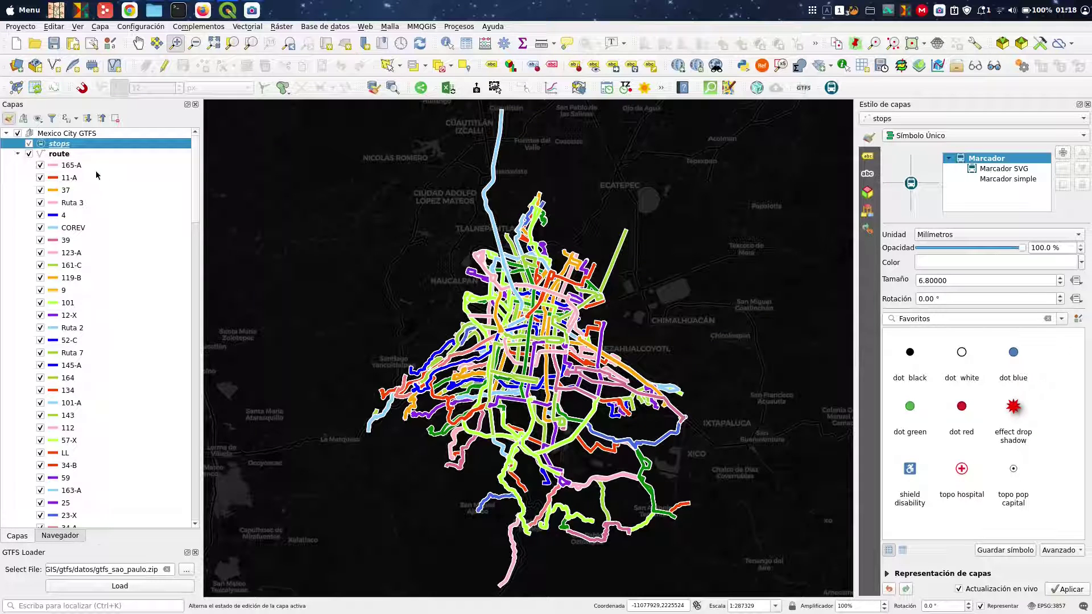
click(18, 153)
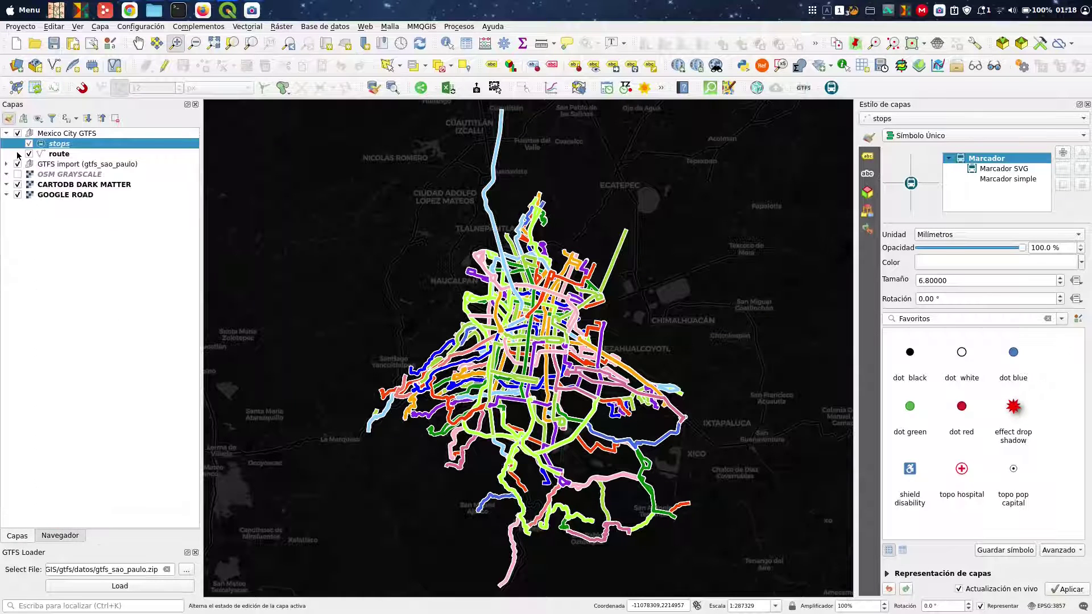
- Examine the labelled stops and routes in central Mexico City and the layers inside the GTFS import (gtfs_sao_paulo) group
drag(458, 232, 636, 417)
drag(379, 231, 634, 474)
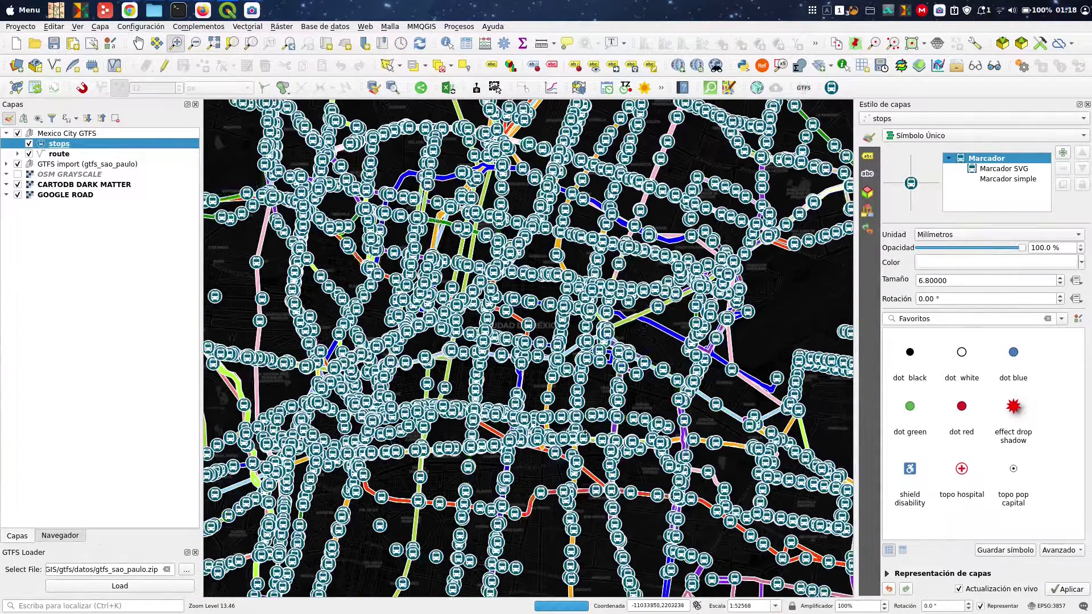
drag(389, 208, 591, 431)
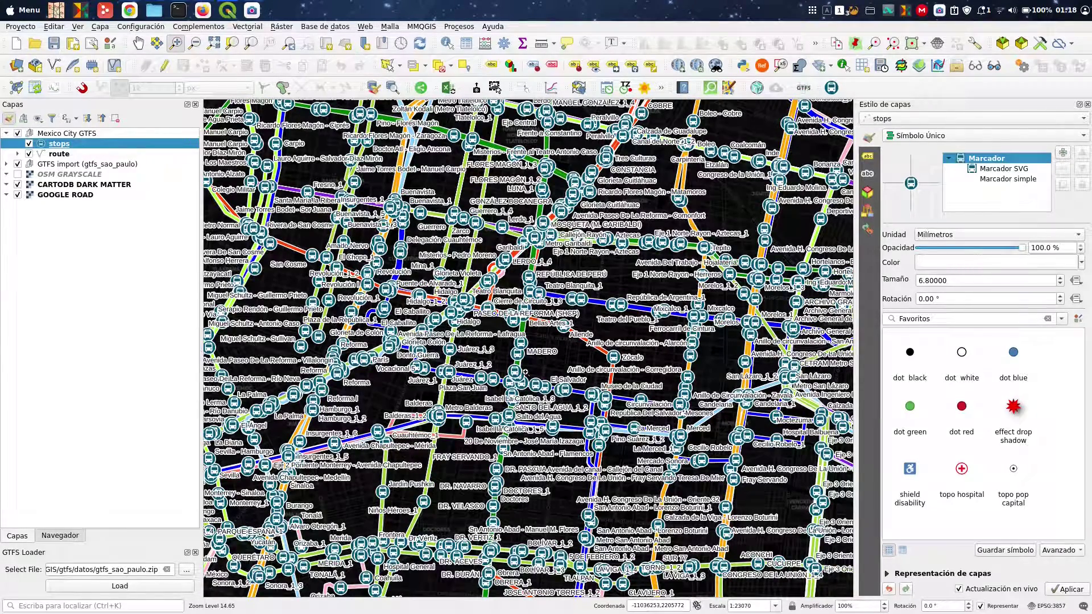
drag(446, 216, 622, 405)
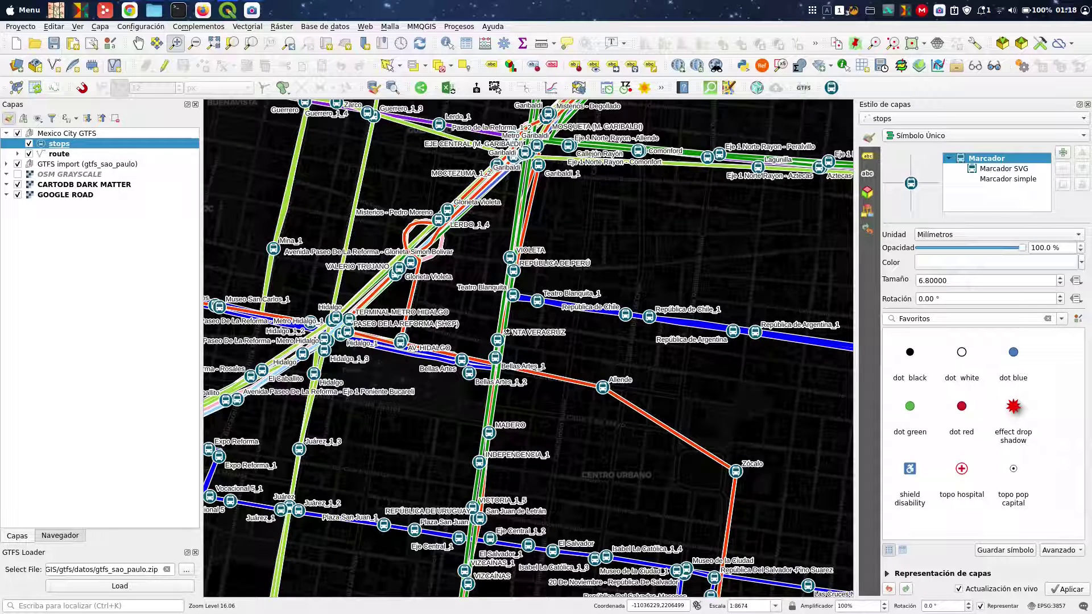
click(6, 165)
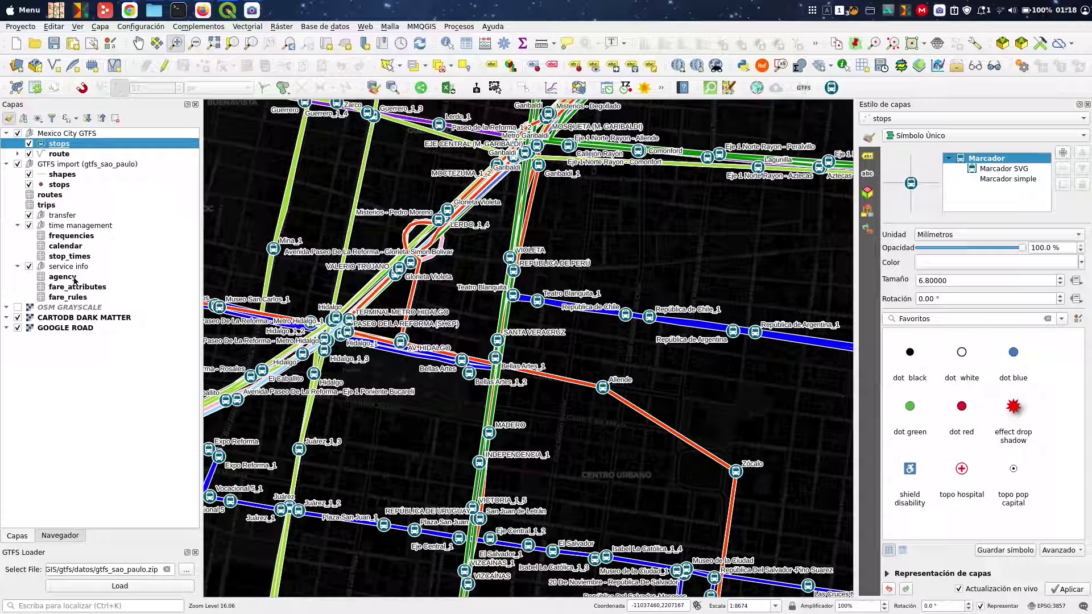
click(5, 164)
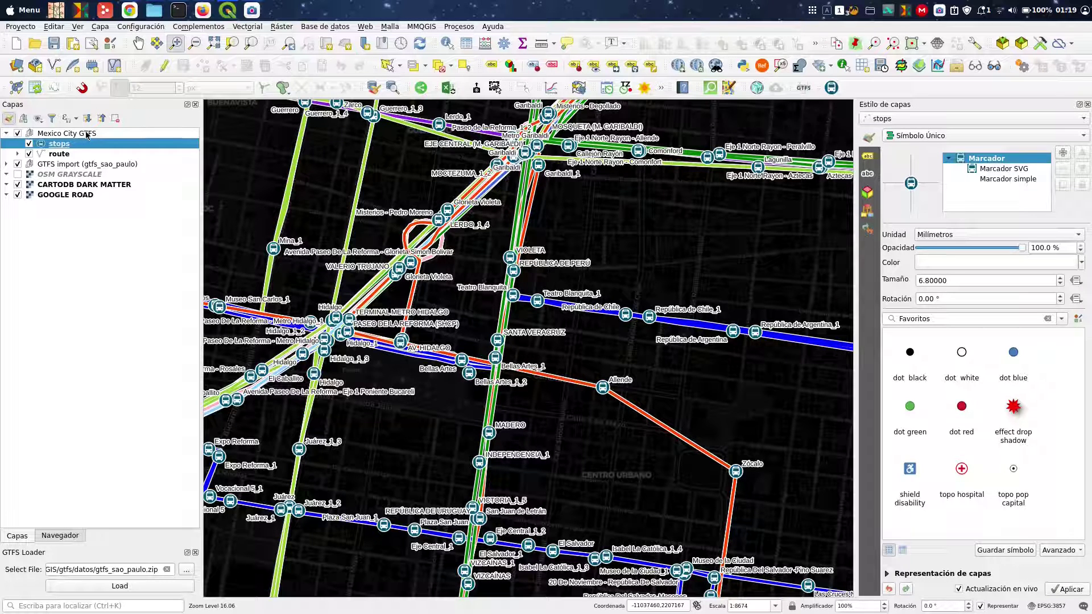
- Extract the [USA][New York]Bronx source with GTFS GO as aggregate route frequency, with unify similar stops turned off
click(86, 134)
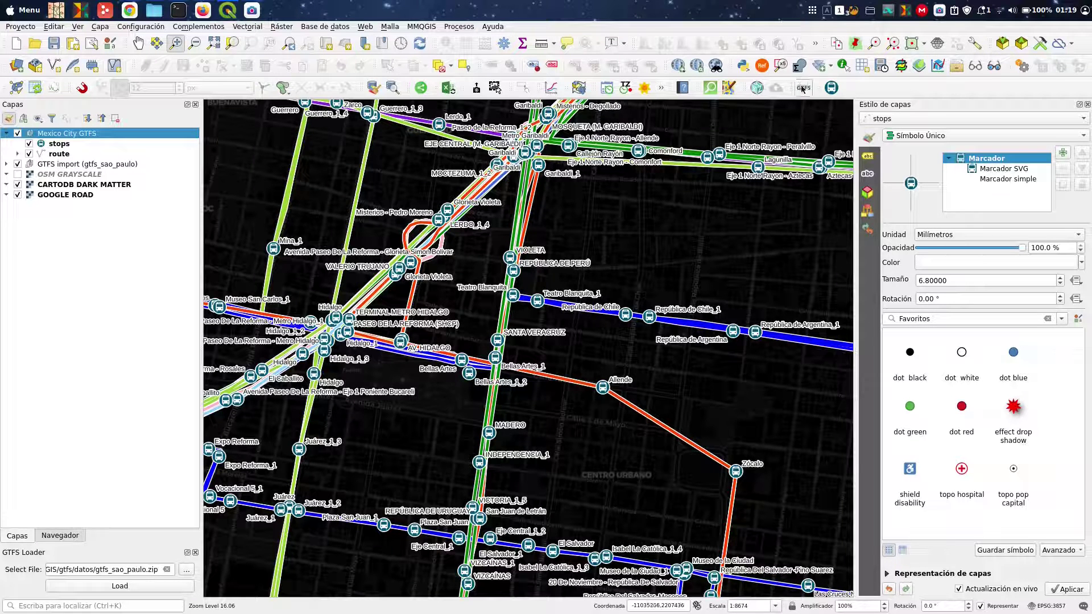
click(832, 87)
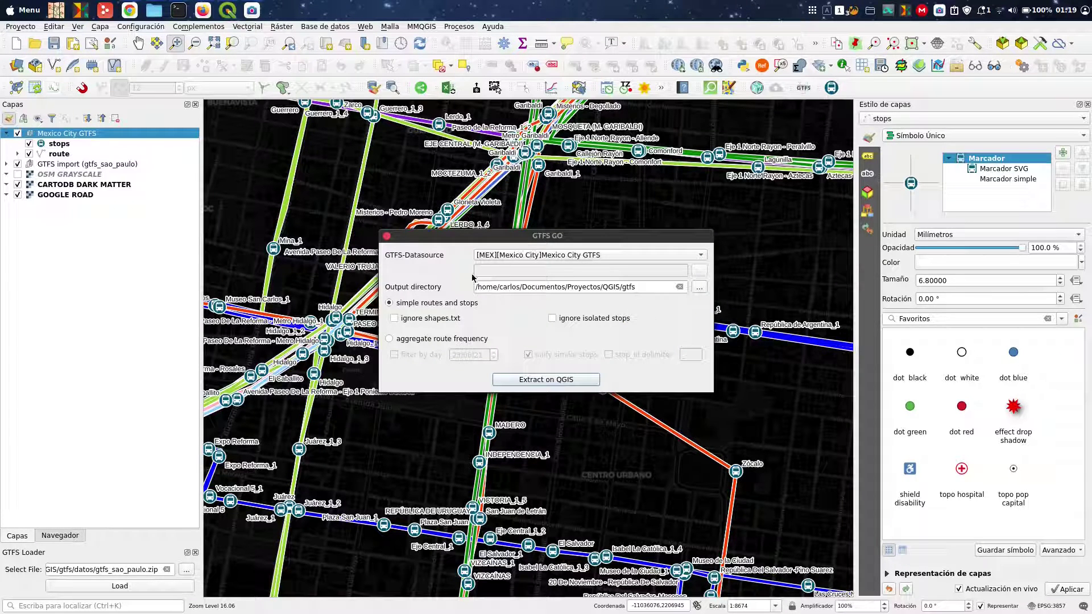
click(390, 339)
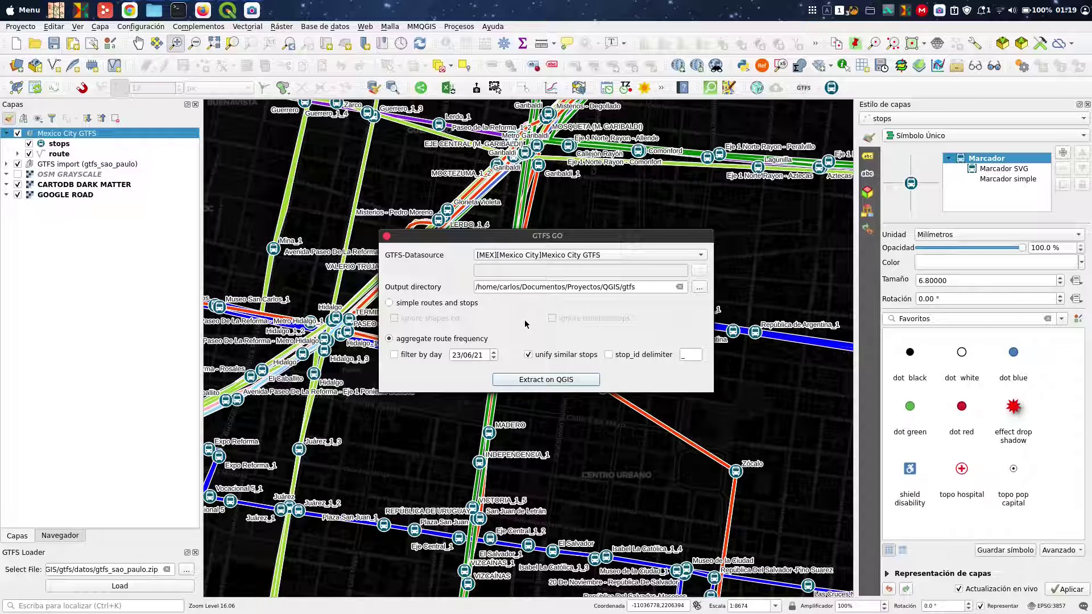
click(677, 258)
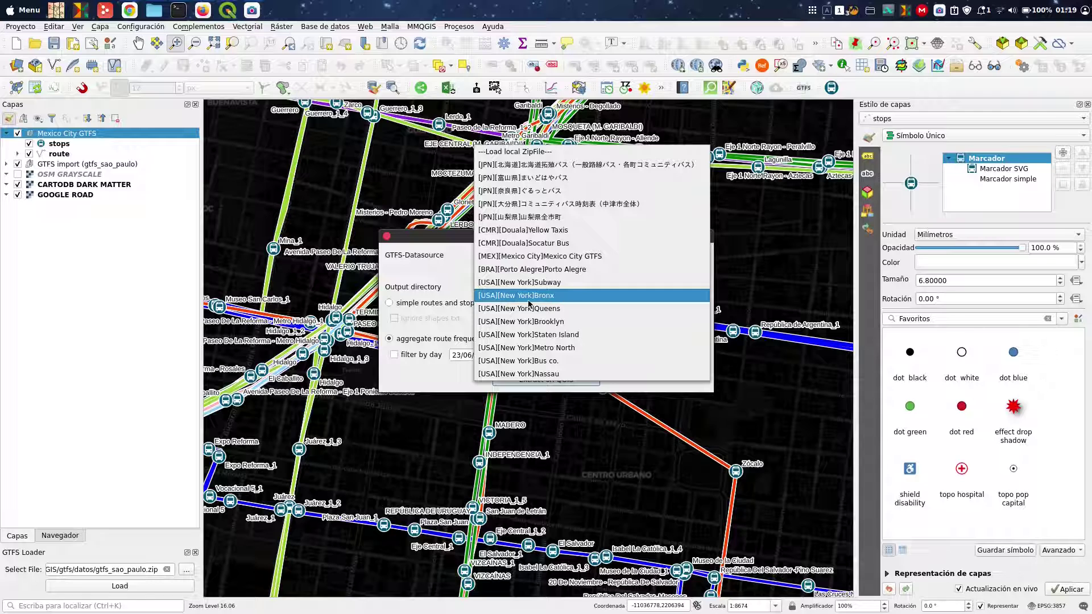
click(543, 298)
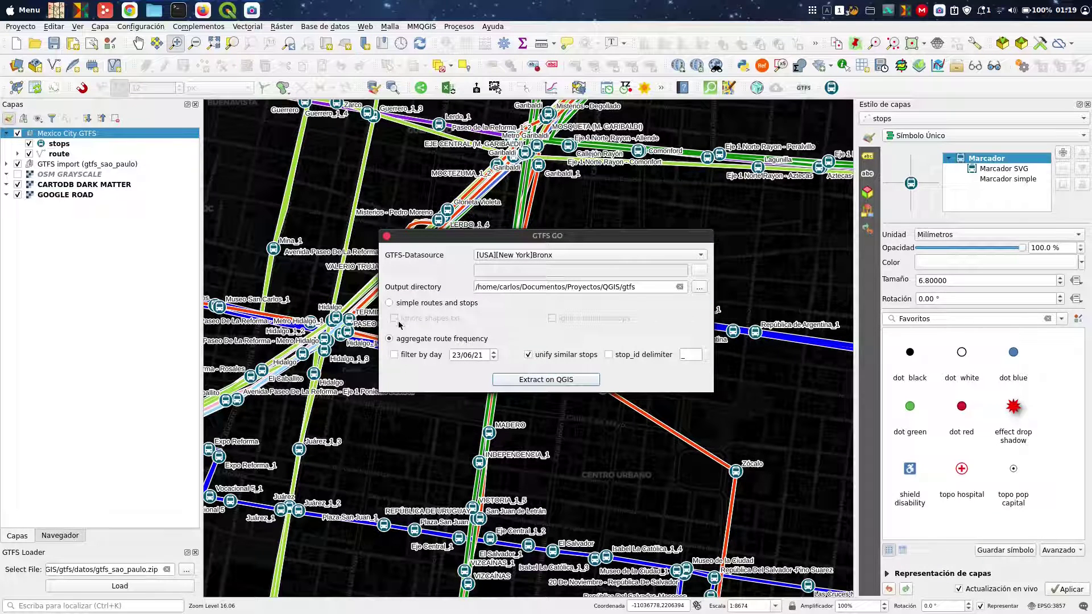
click(534, 357)
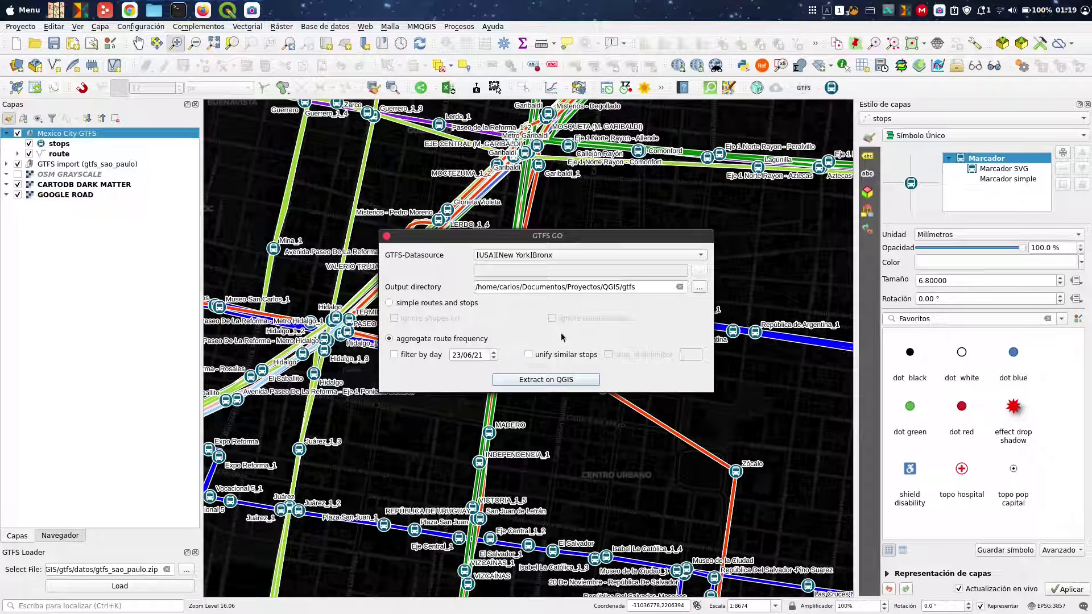
click(549, 380)
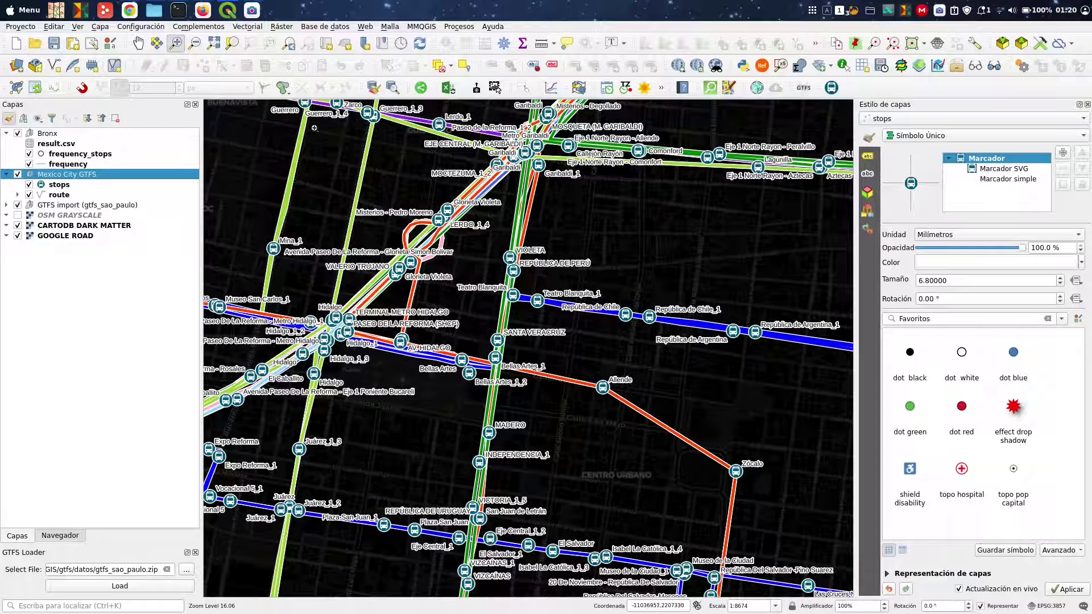
- Hide the Mexico City GTFS and GTFS import (gtfs_sao_paulo) groups and zoom to the Bronx group
click(60, 135)
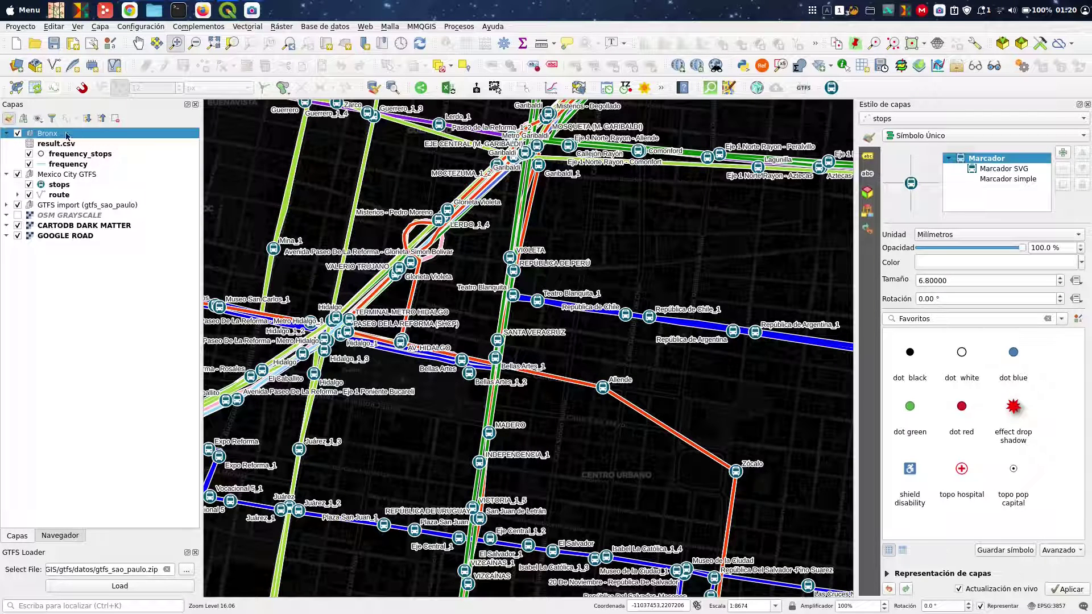
click(85, 155)
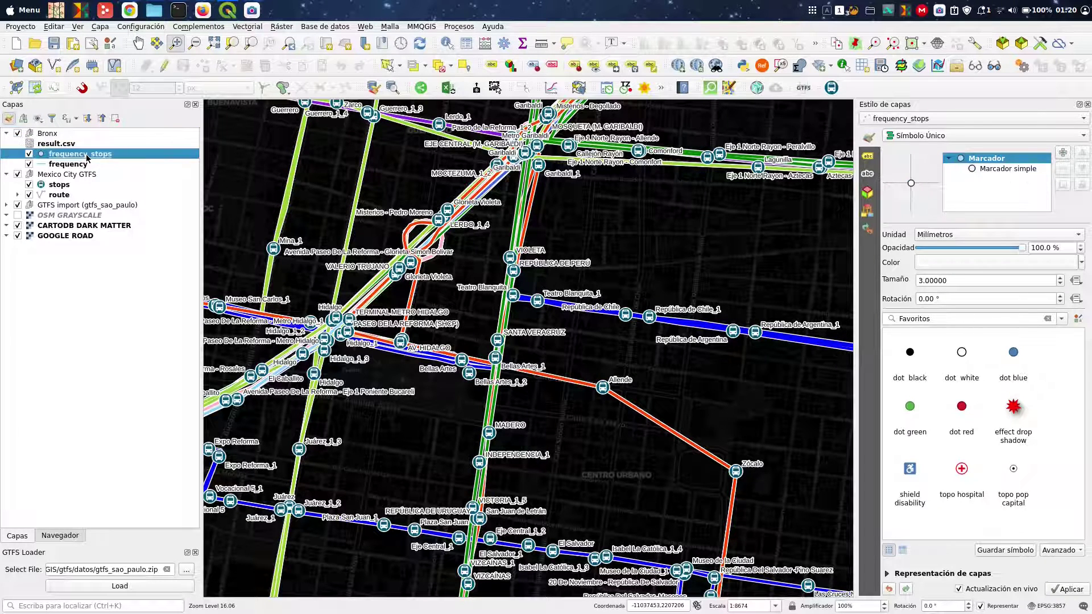
click(17, 175)
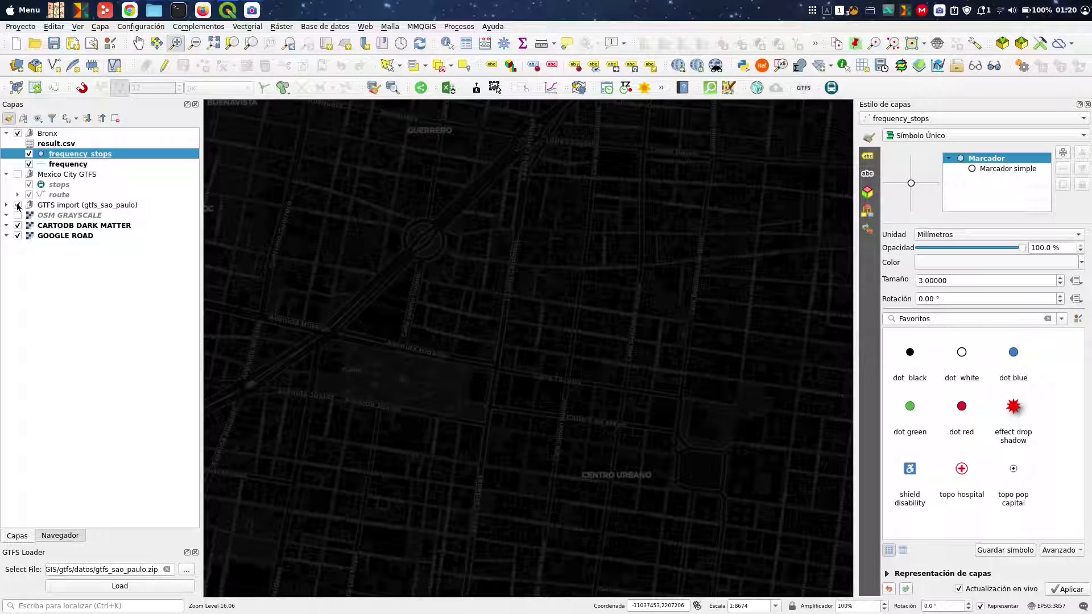
click(39, 136)
right_click(40, 137)
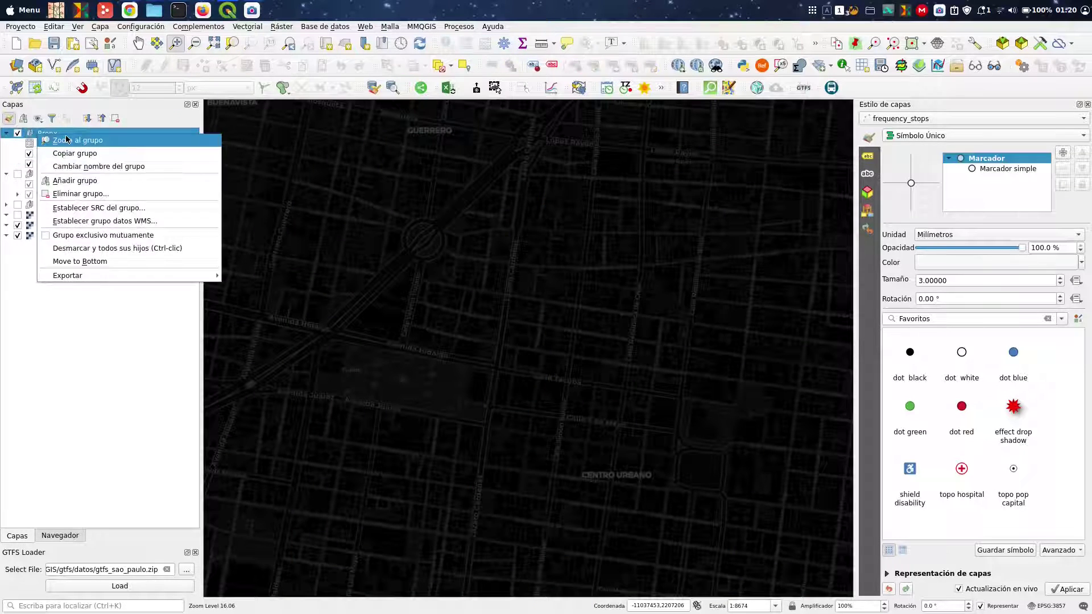
click(59, 142)
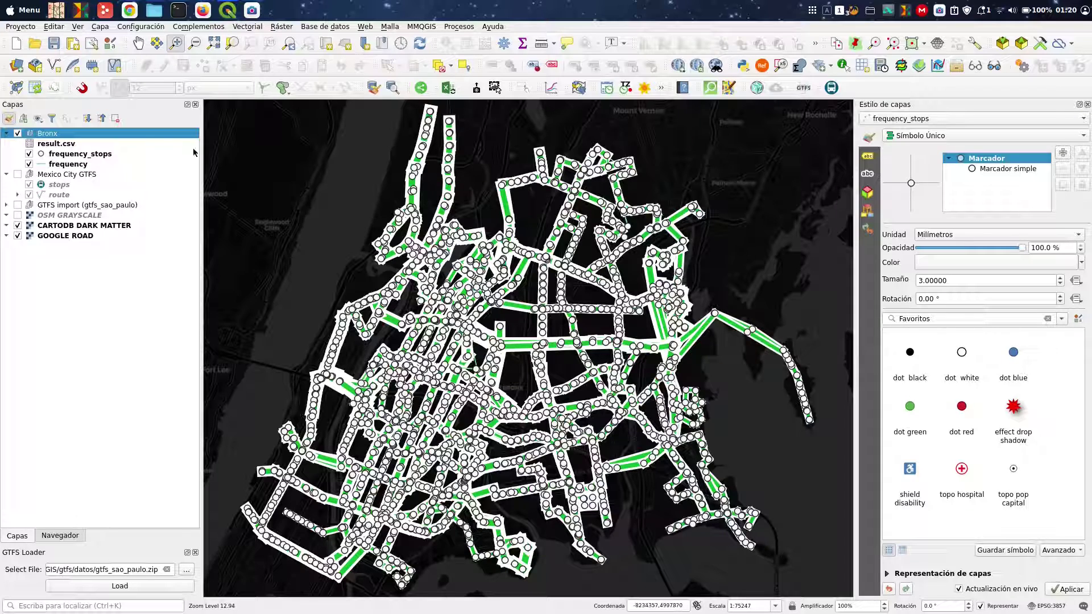
drag(335, 196, 749, 541)
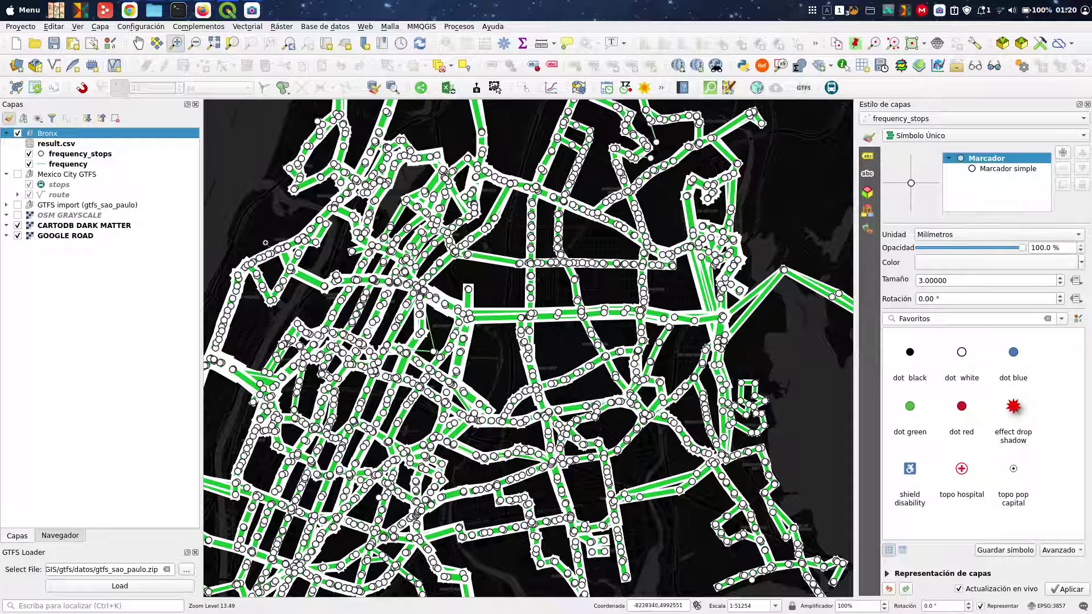
- Look through the Bronx group's layers and review the attribute table of the frequency layer
click(73, 155)
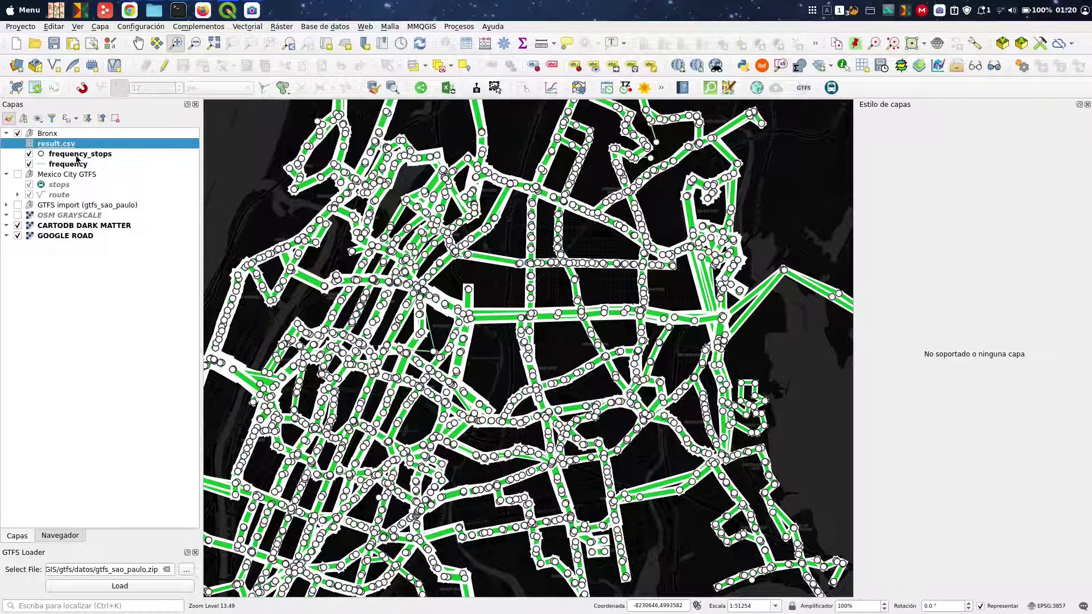
click(87, 164)
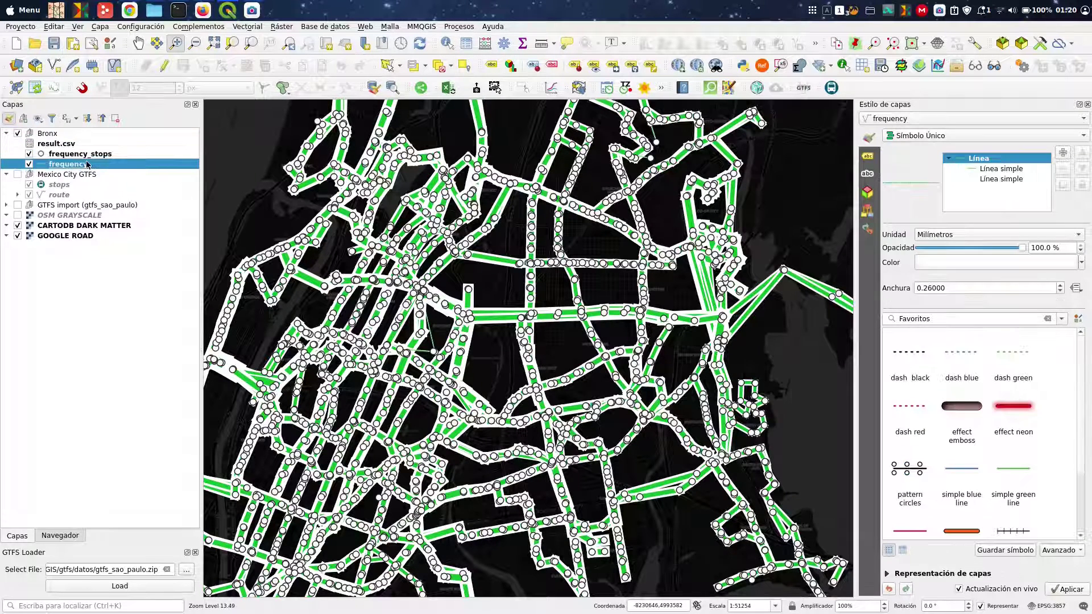
click(91, 155)
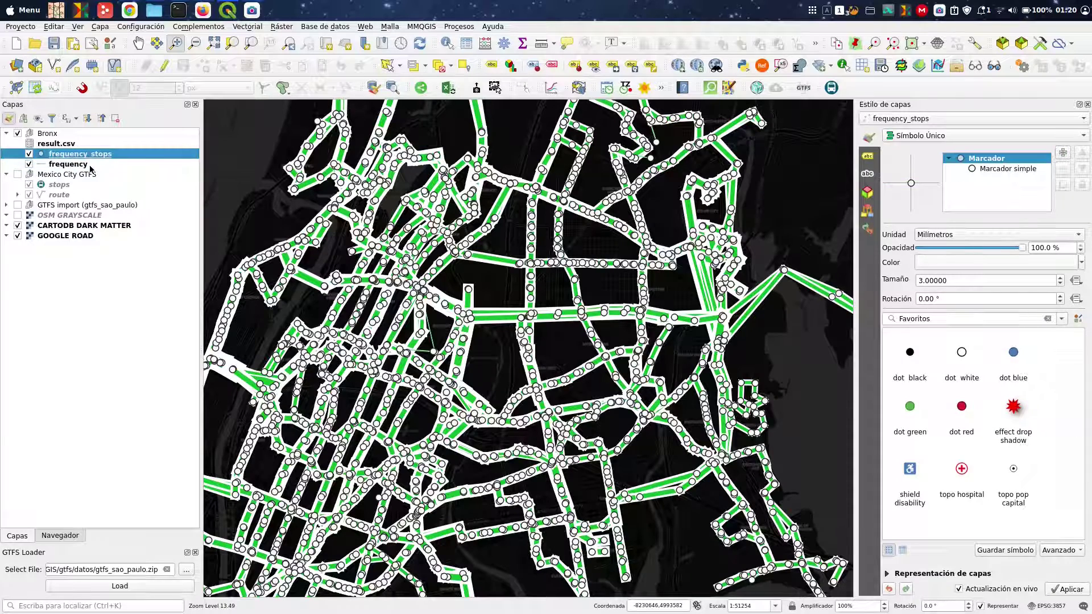
click(89, 165)
right_click(91, 165)
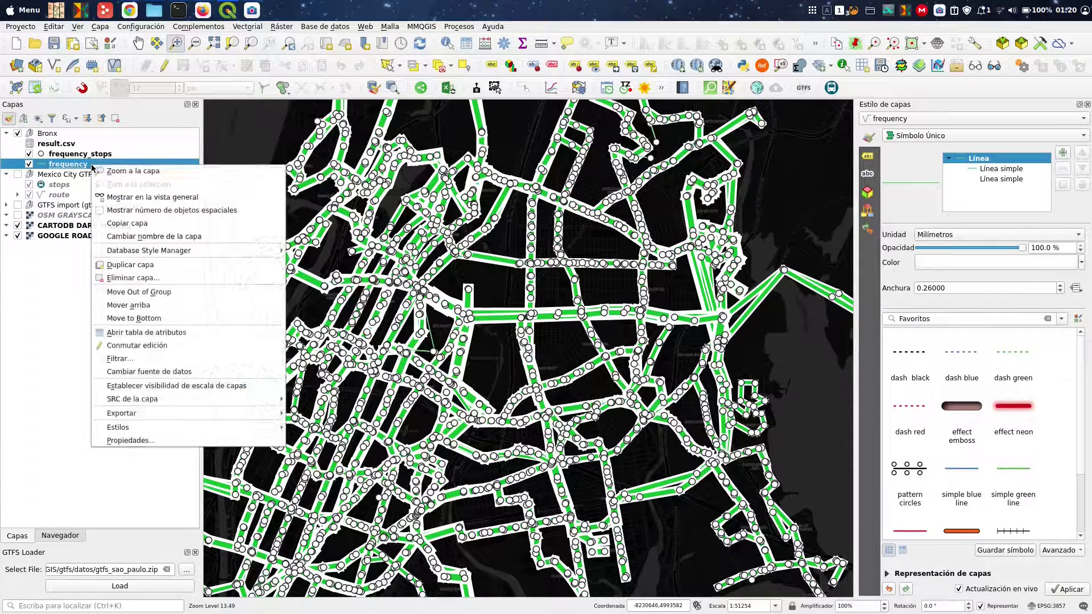
click(202, 335)
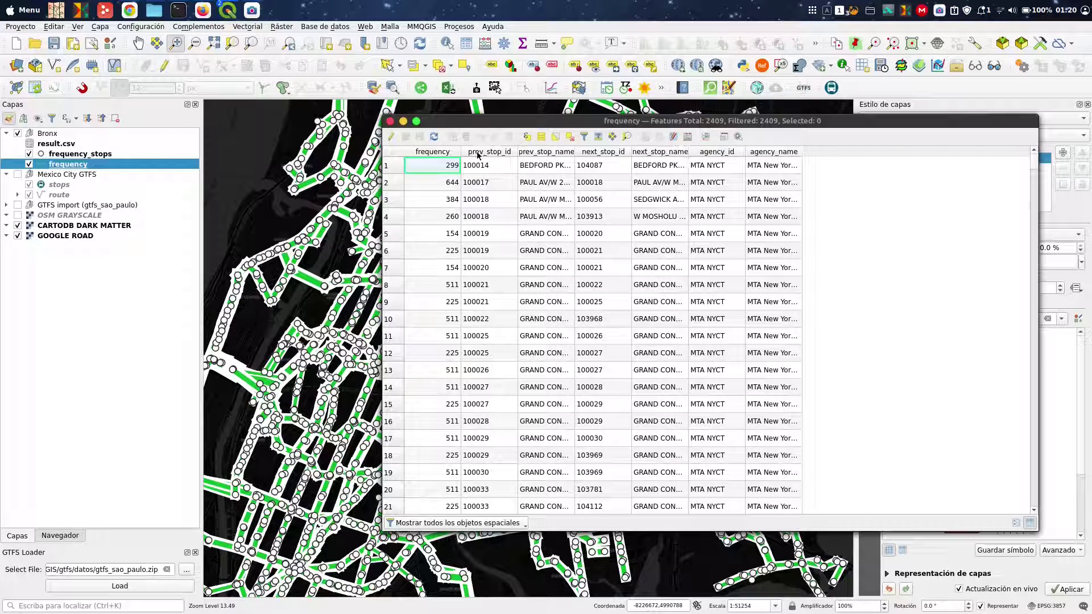
click(390, 121)
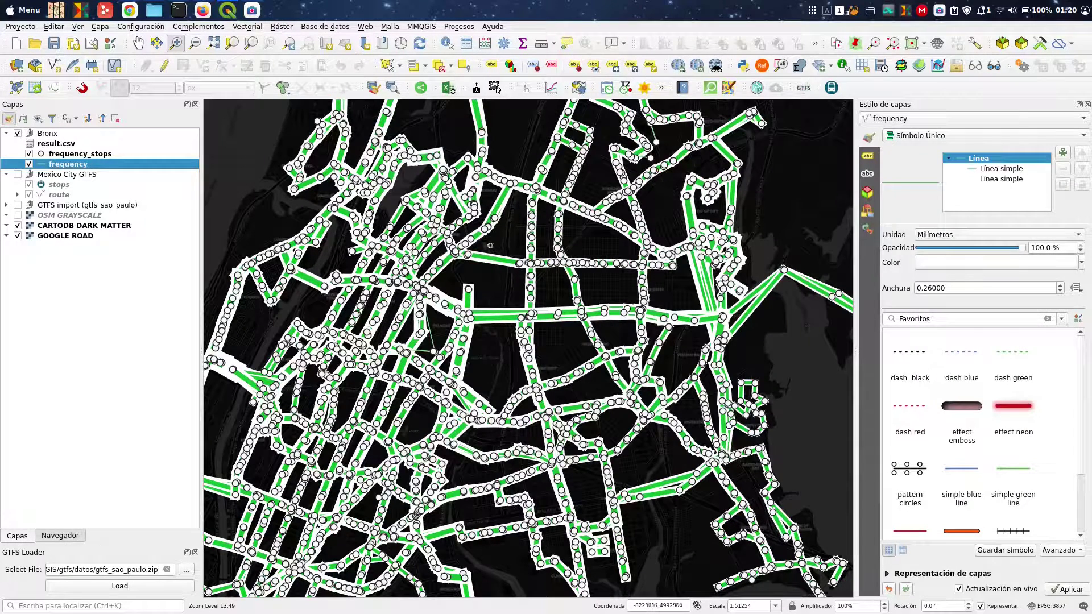
- Examine the frequency labels on the Bronx route segments around Allerton Av and Webster Av/E 197 St
drag(352, 175, 642, 396)
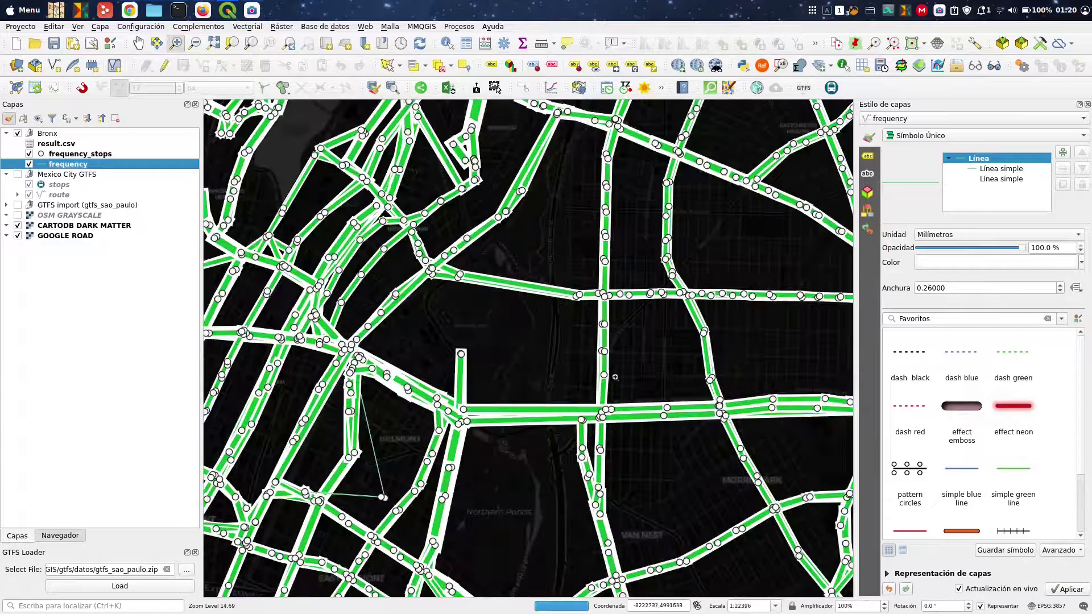
drag(434, 210, 636, 384)
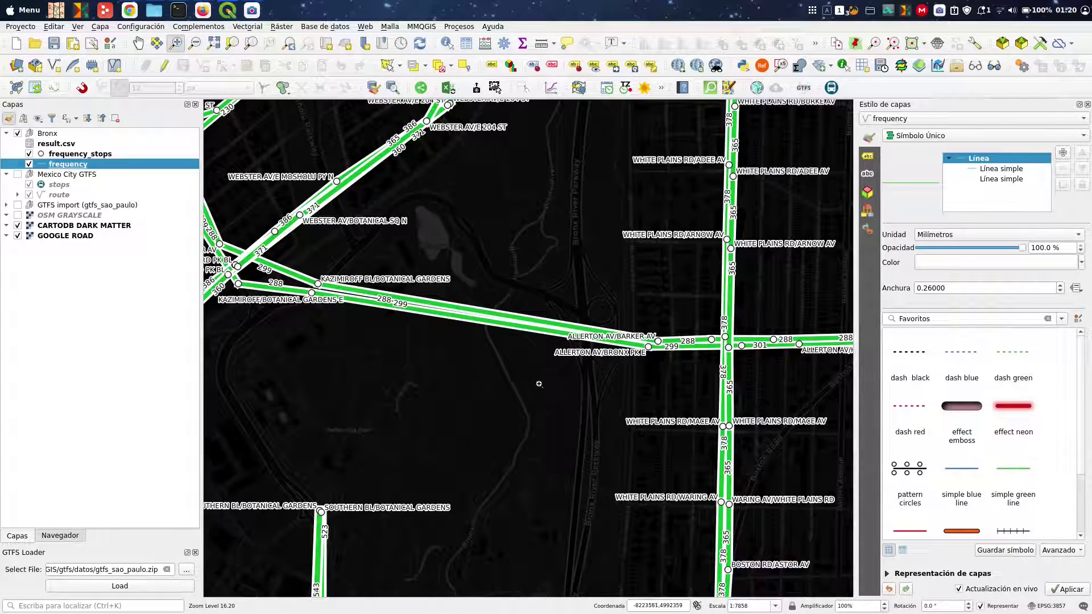
drag(287, 216, 740, 478)
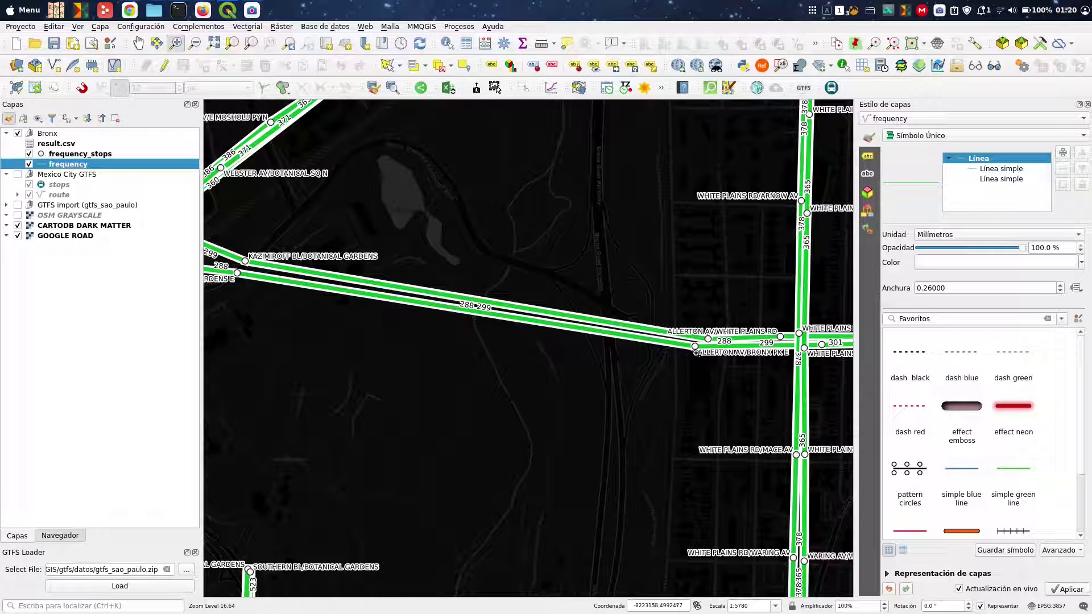
scroll(498, 347, down, 1)
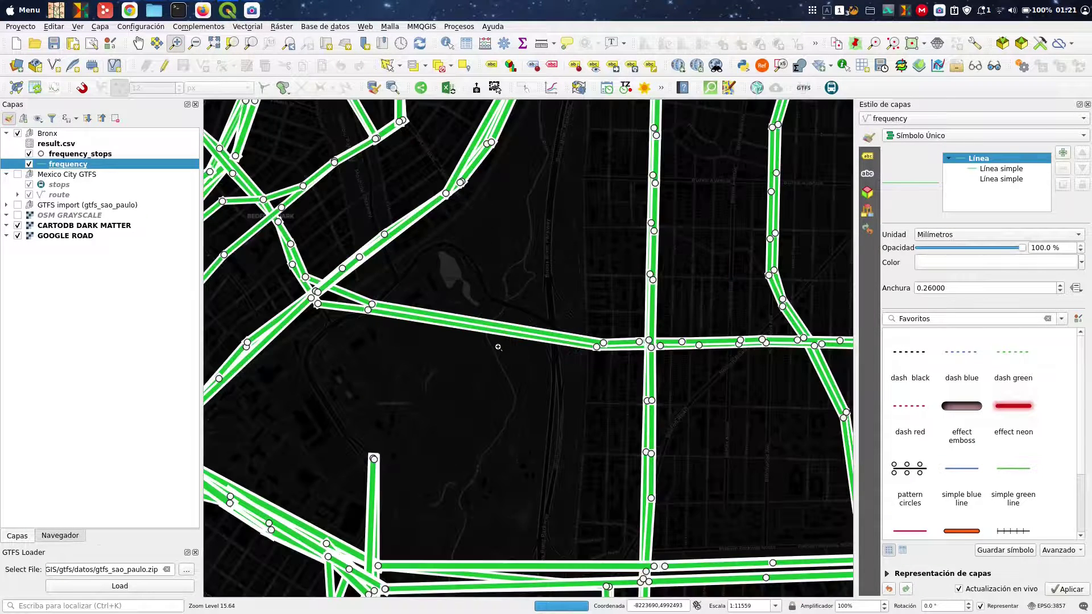
drag(220, 269, 322, 403)
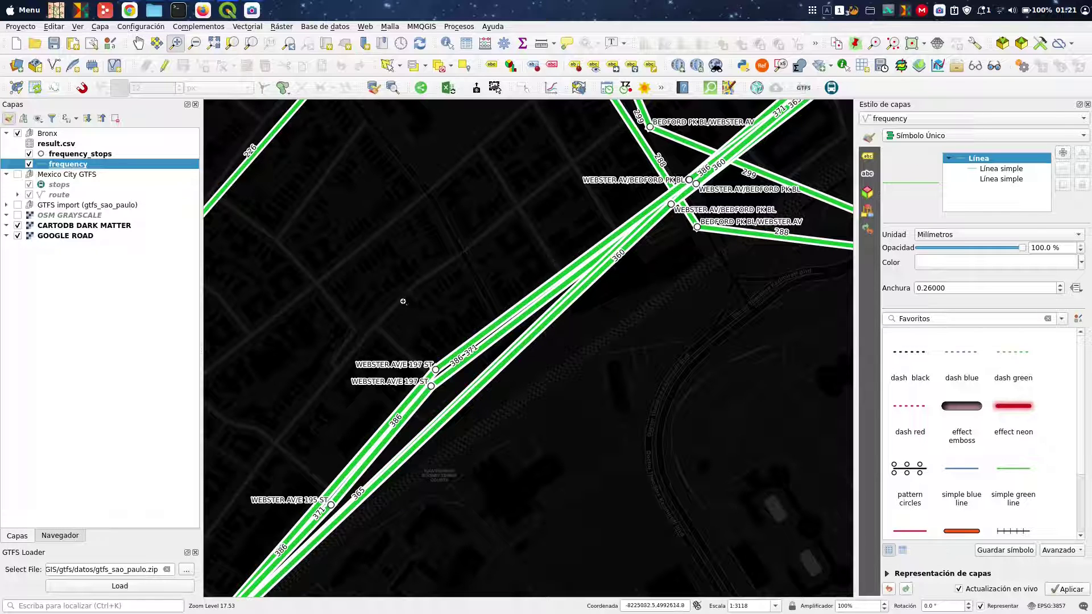
drag(350, 267, 594, 473)
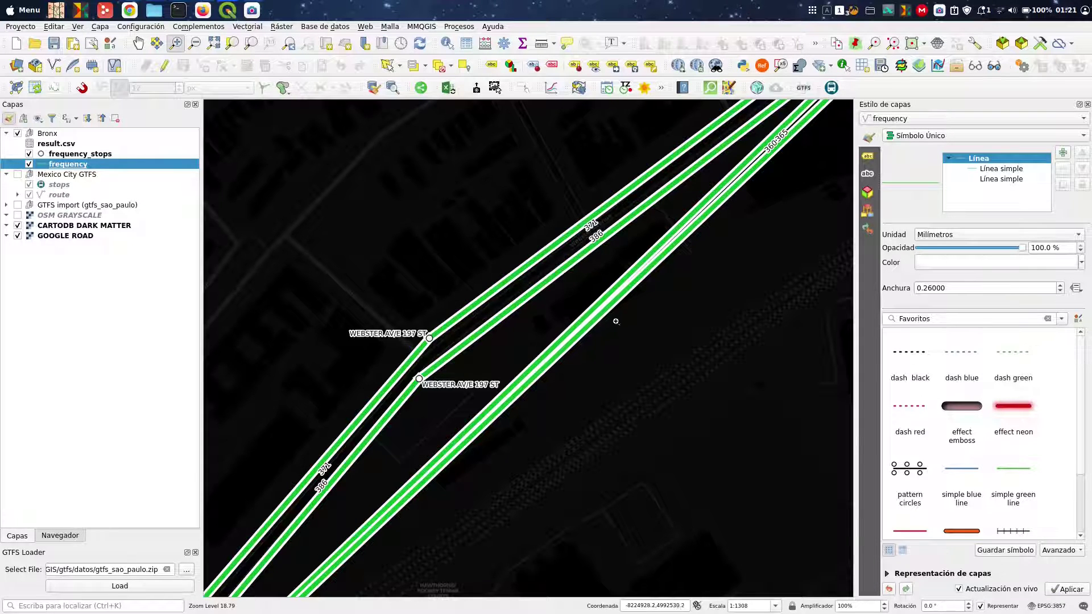
- Examine the frequency labels on the Bronx route segments around the Washington Bridge, Undercliff Av and Ogden Av/University Av
scroll(596, 253, down, 2)
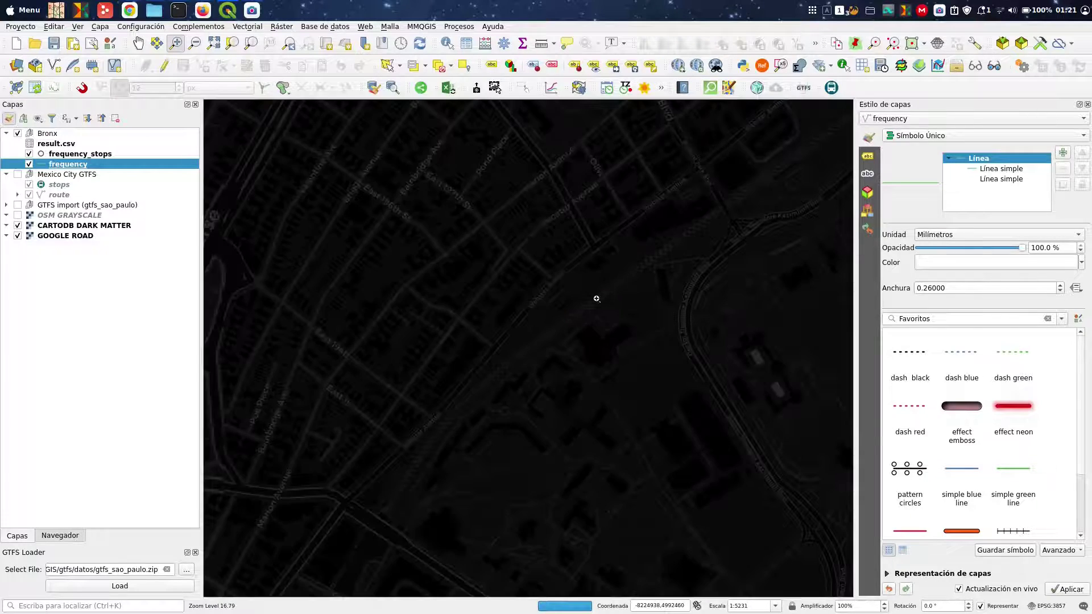
scroll(598, 313, down, 3)
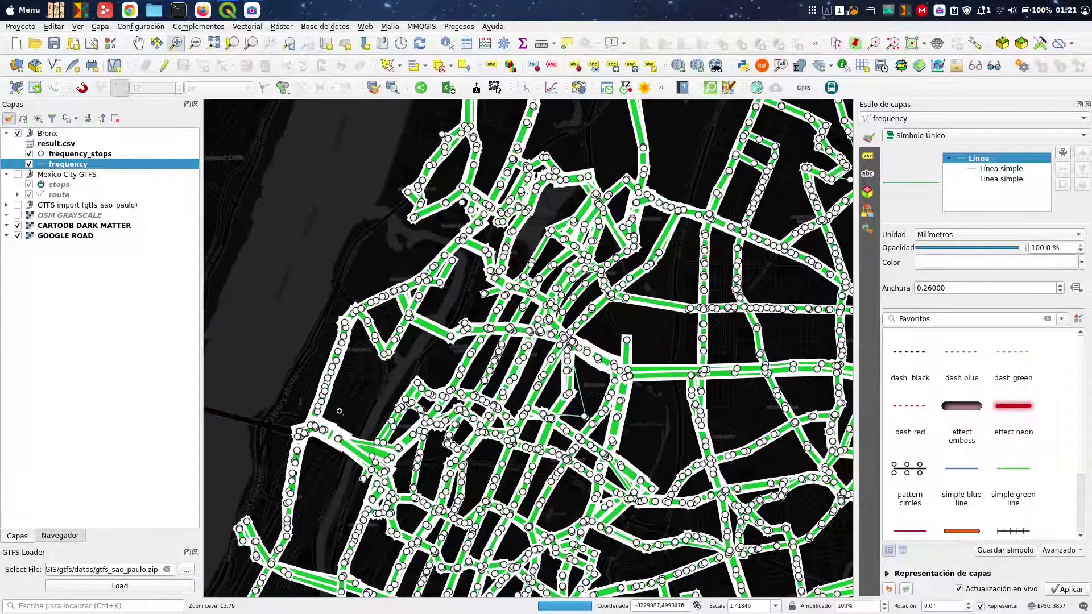
drag(327, 414, 436, 496)
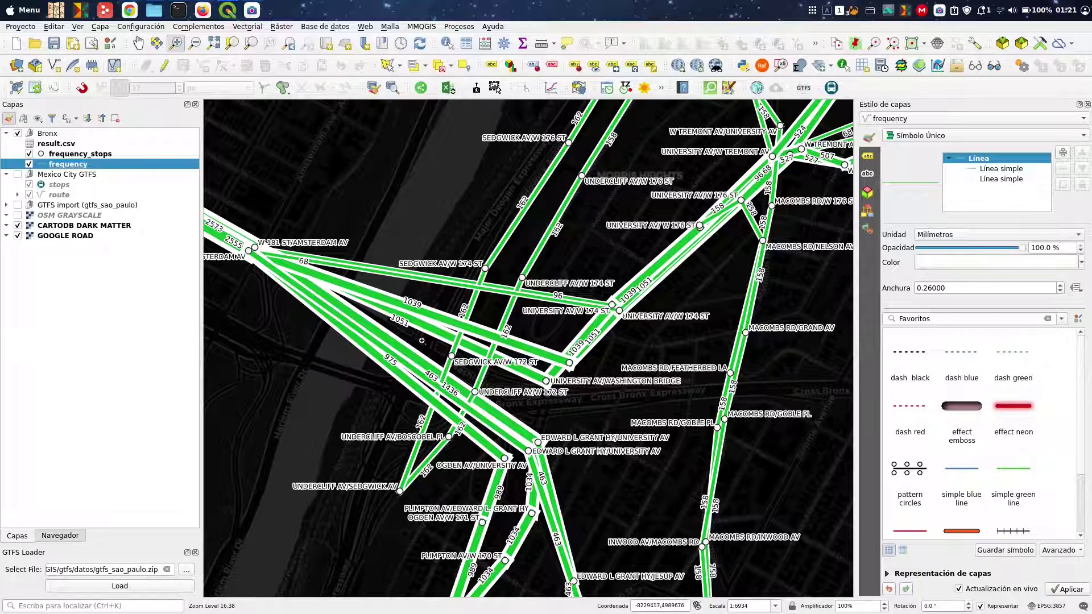
drag(427, 339, 547, 507)
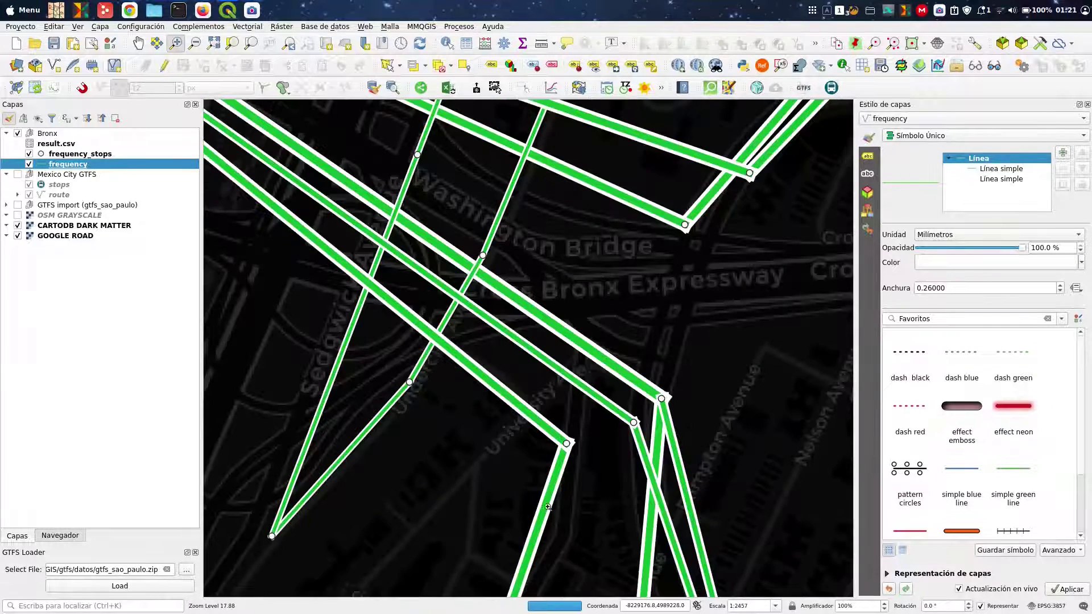
drag(329, 244, 573, 508)
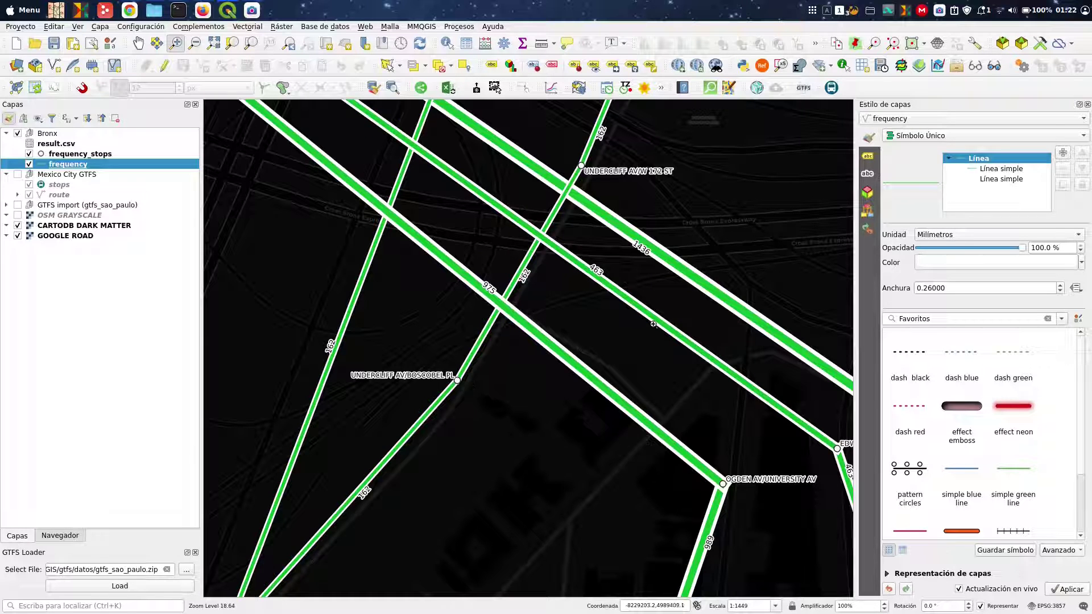
- Review the AequilibraE plugin's description in the plugin manager and close the manager
click(198, 26)
click(227, 35)
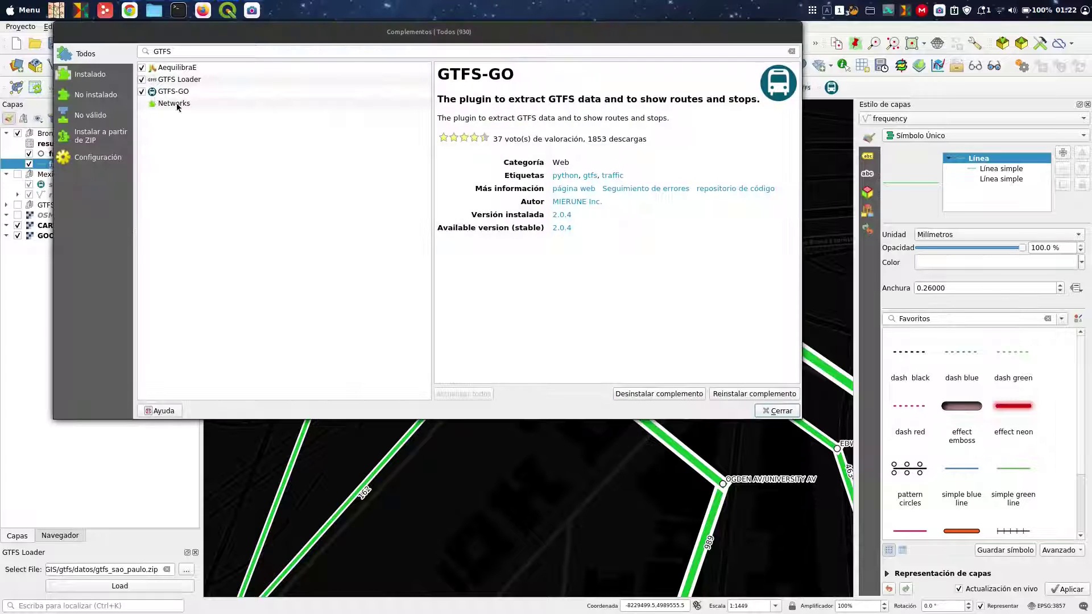
click(183, 67)
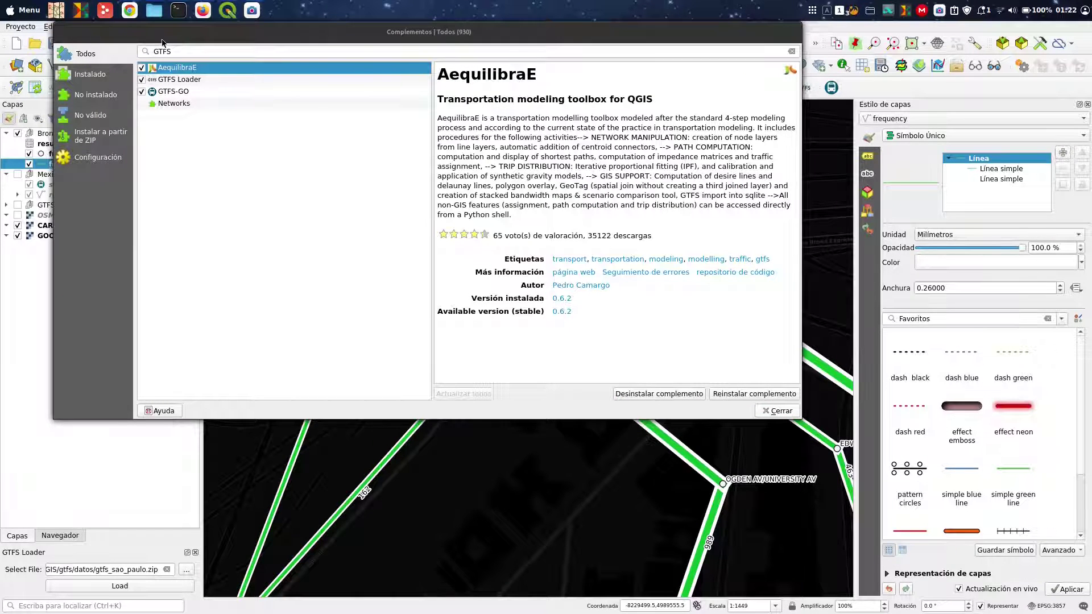
click(780, 410)
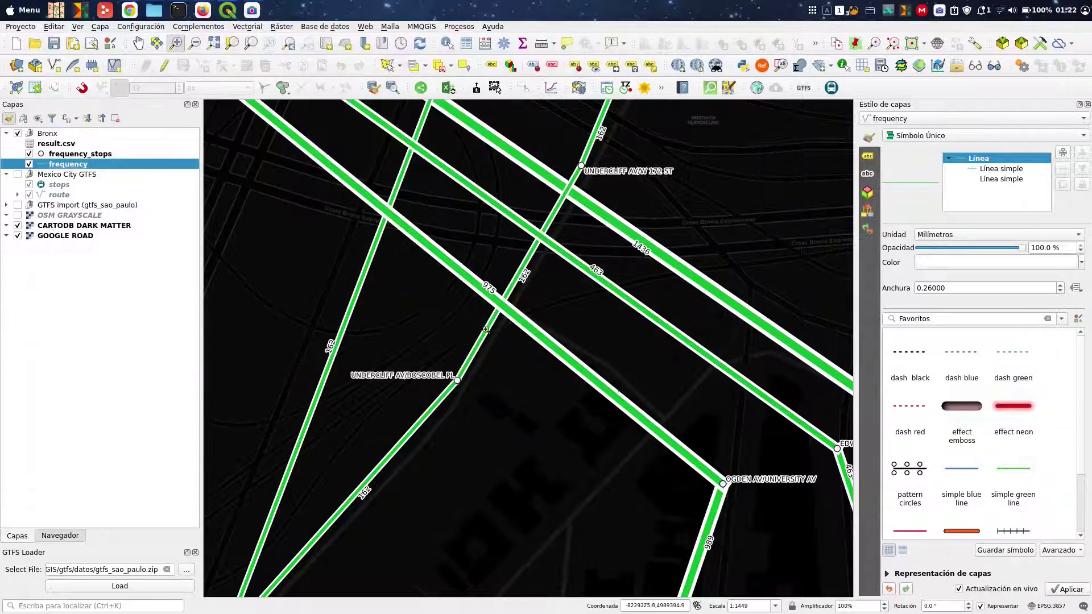
- Show the AequilibraE panel in the workspace
mouse_move(211, 22)
click(77, 26)
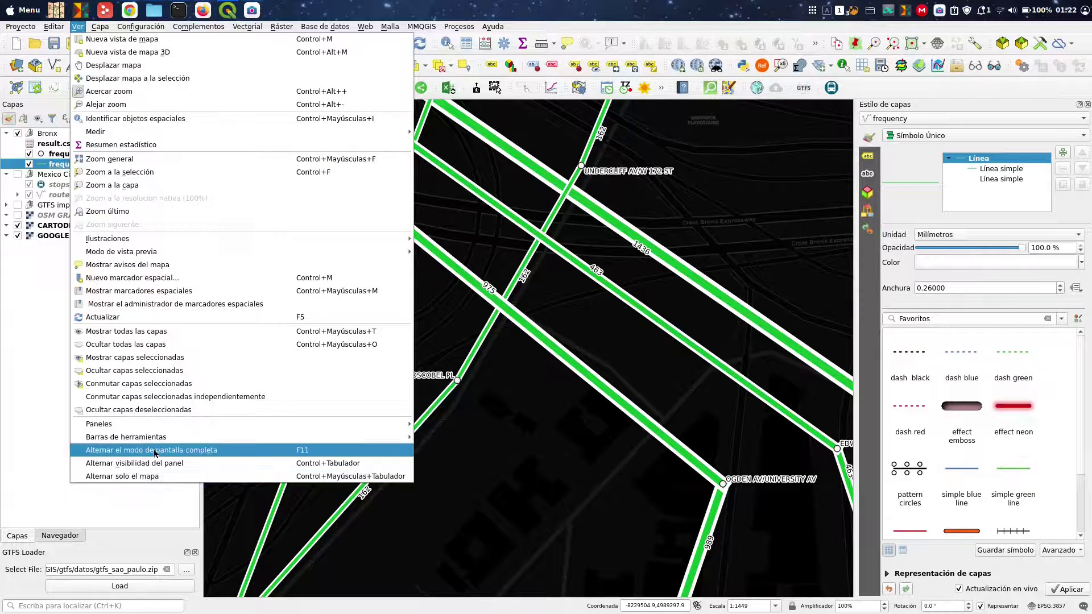
mouse_move(149, 428)
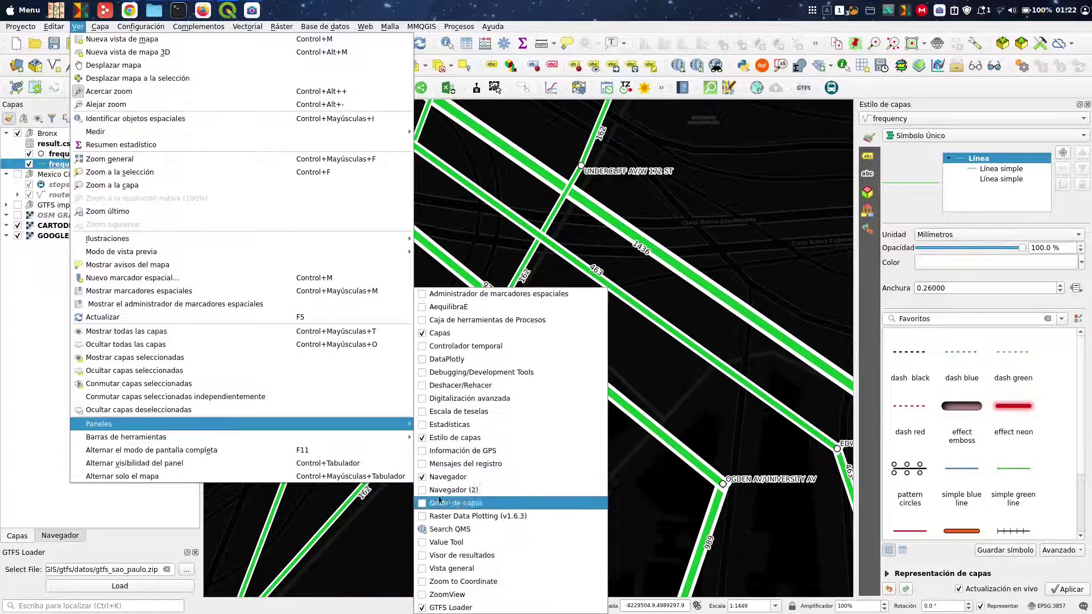
click(432, 307)
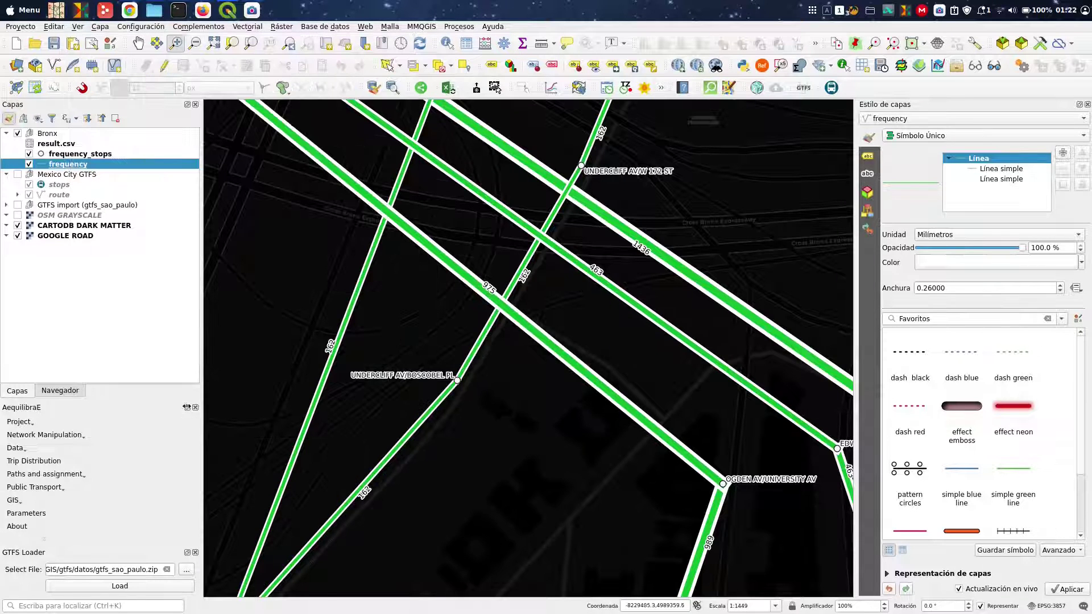